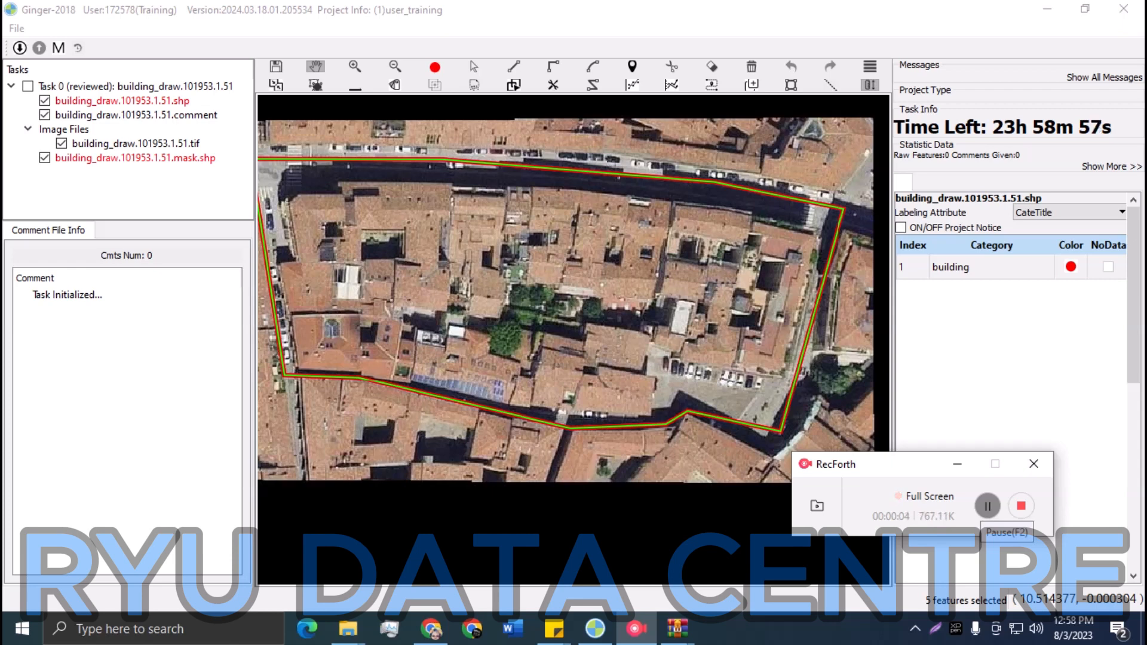
pyautogui.moveTo(896, 466); pyautogui.dragTo(939, 482)
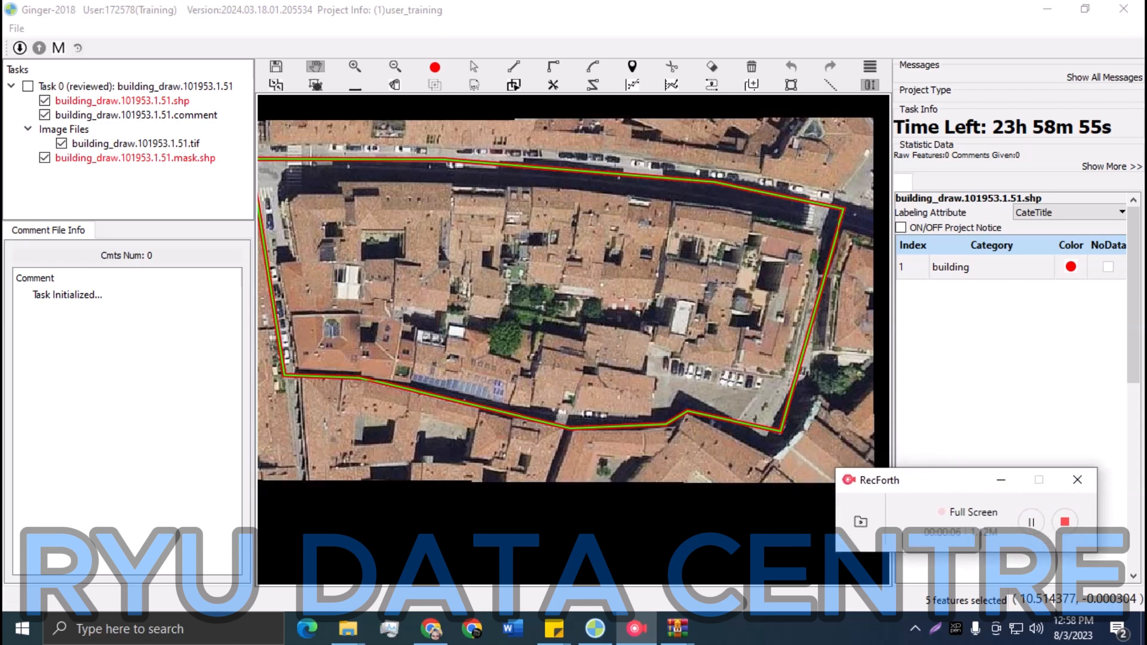
# Start a building polygon at the western block's northwest corner and trace its stepped west facade down to the southwest corner
pyautogui.moveTo(574, 323); pyautogui.dragTo(624, 334)
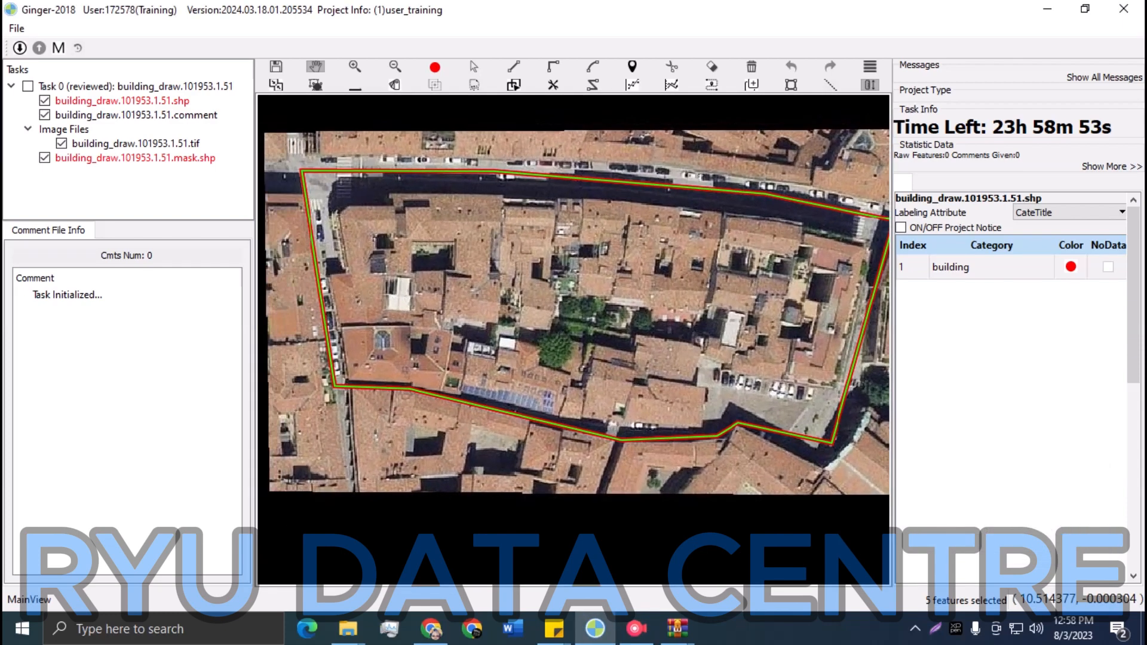
pyautogui.press('d')
pyautogui.press('Escape')
pyautogui.scroll(1, 417, 217)
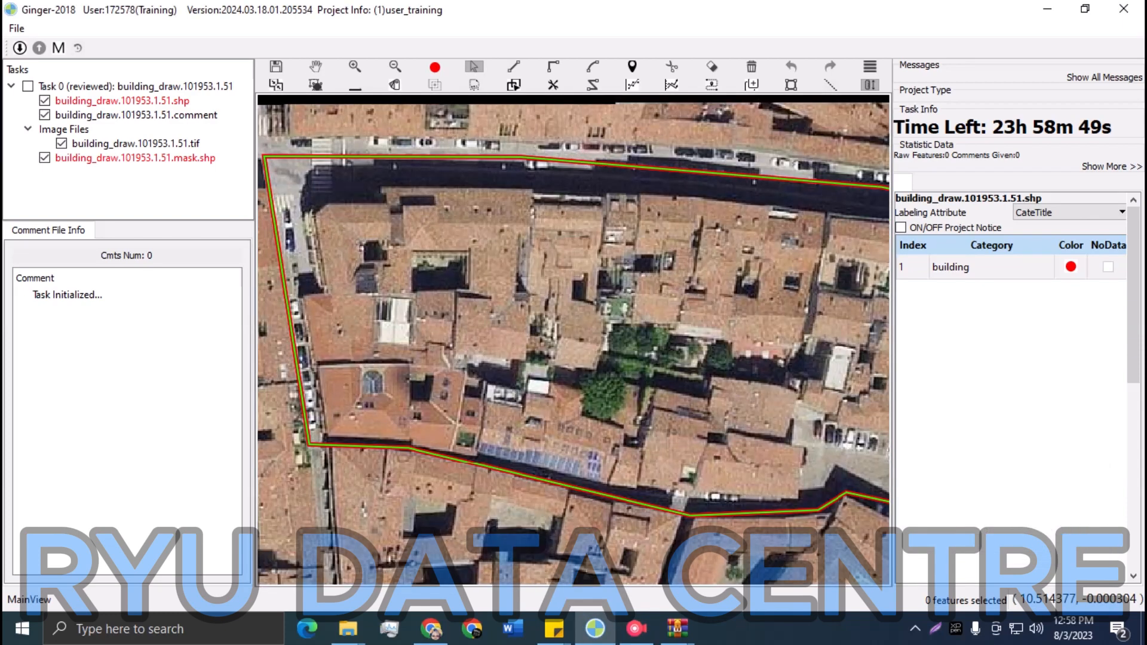
pyautogui.press('d')
pyautogui.click(387, 205)
pyautogui.click(331, 204)
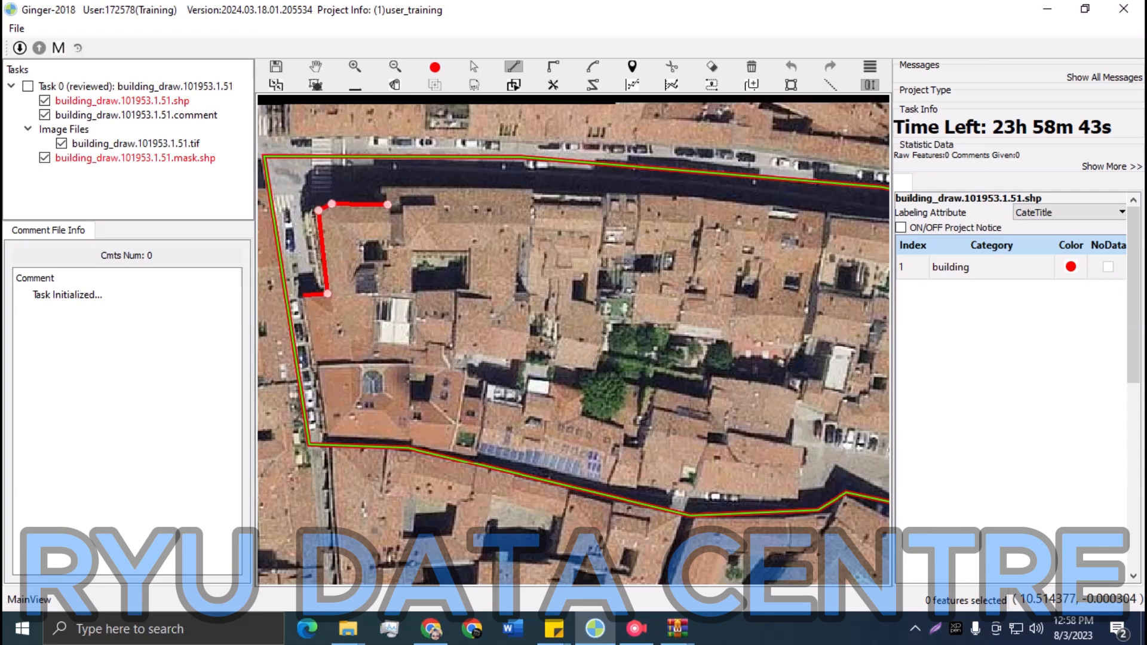
pyautogui.click(305, 295)
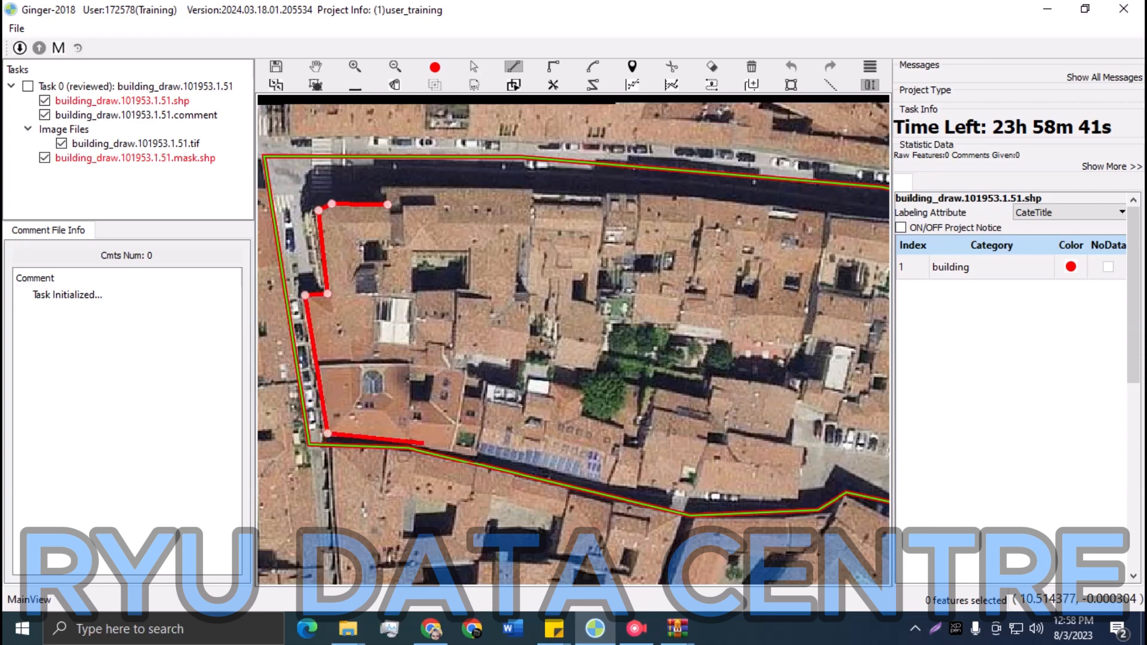
# Continue the outline along the block's south roof edge, following the street up to the southeast corner beside the parking area
pyautogui.scroll(1, 415, 439)
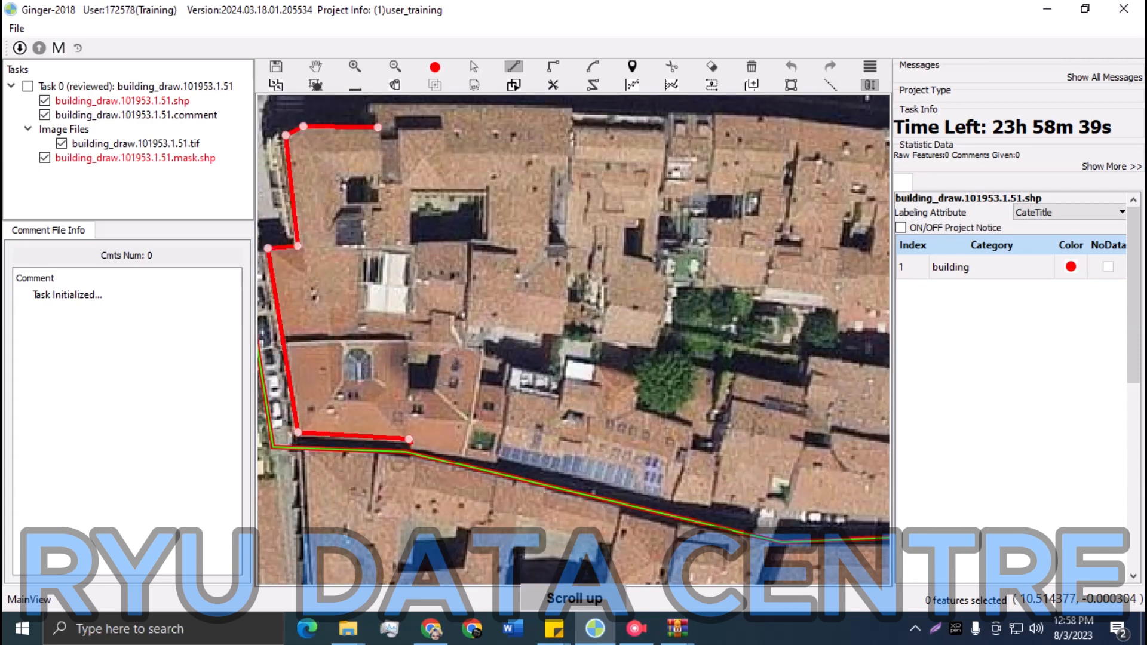
pyautogui.click(409, 442)
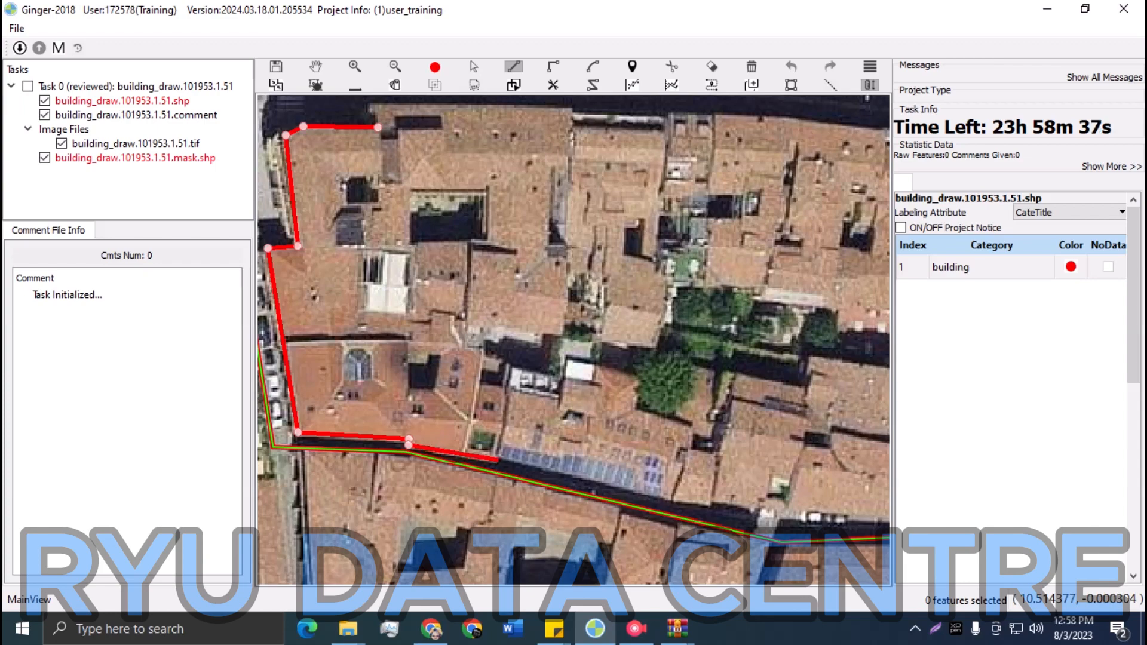
pyautogui.click(497, 460)
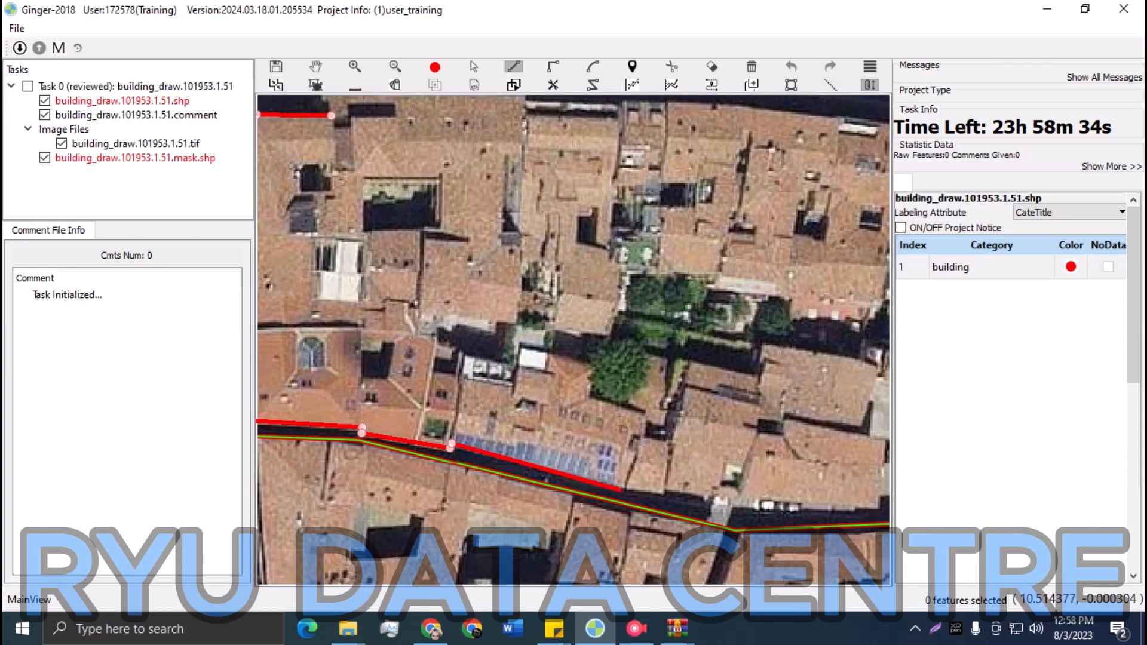
pyautogui.click(621, 487)
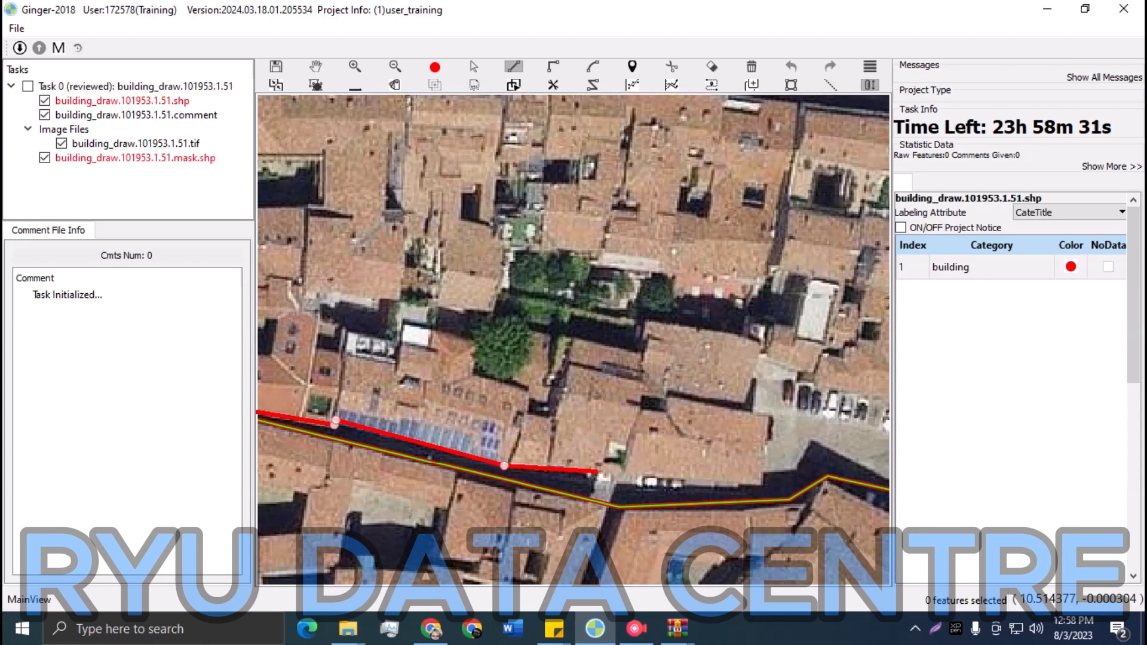
pyautogui.click(764, 484)
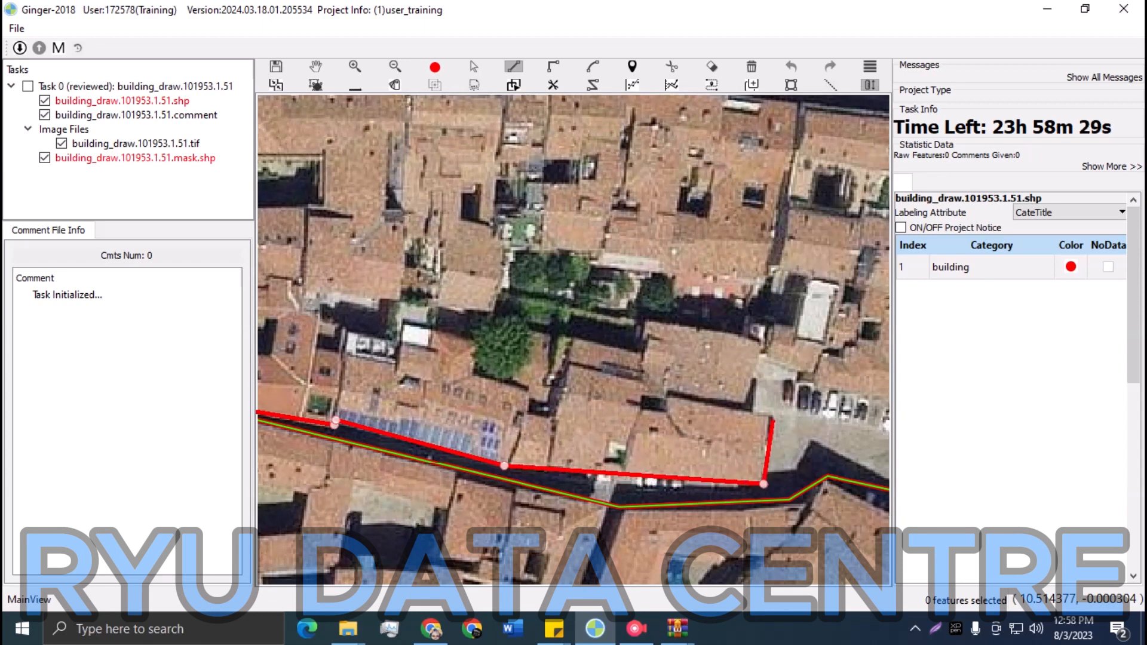
# Trace the stepped east edge beside the parking area and the north edge of the southeastern roof
pyautogui.click(771, 418)
pyautogui.click(743, 410)
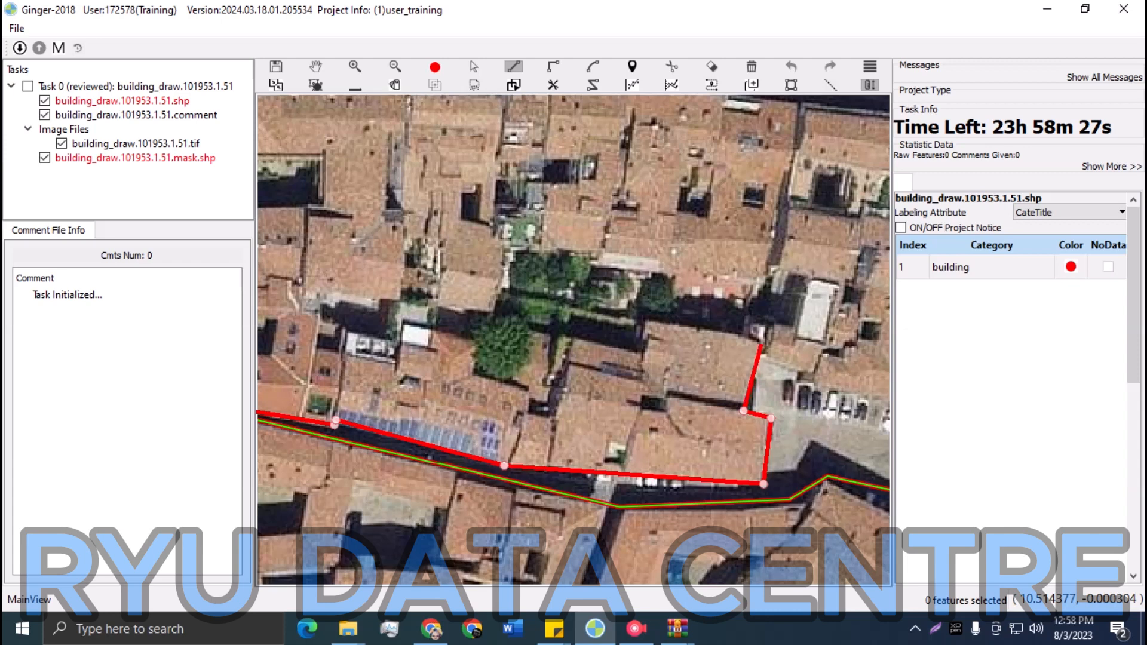
pyautogui.click(761, 345)
pyautogui.click(649, 320)
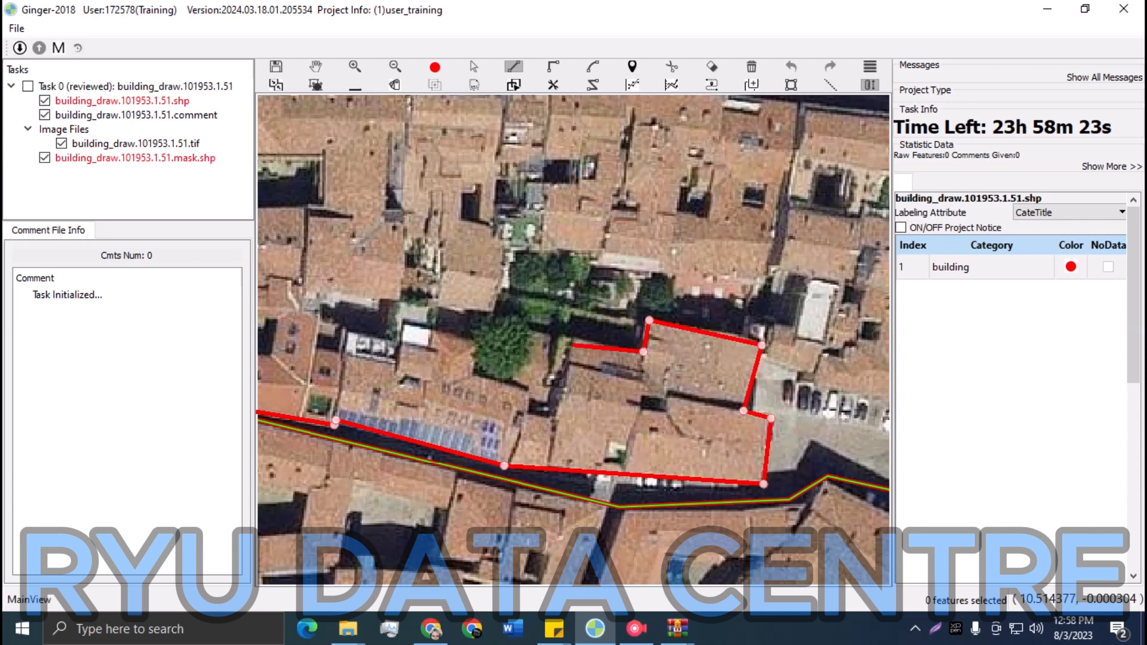
# Trace the roof edge along the south side of the inner garden, including the notch around the large tree
pyautogui.click(644, 351)
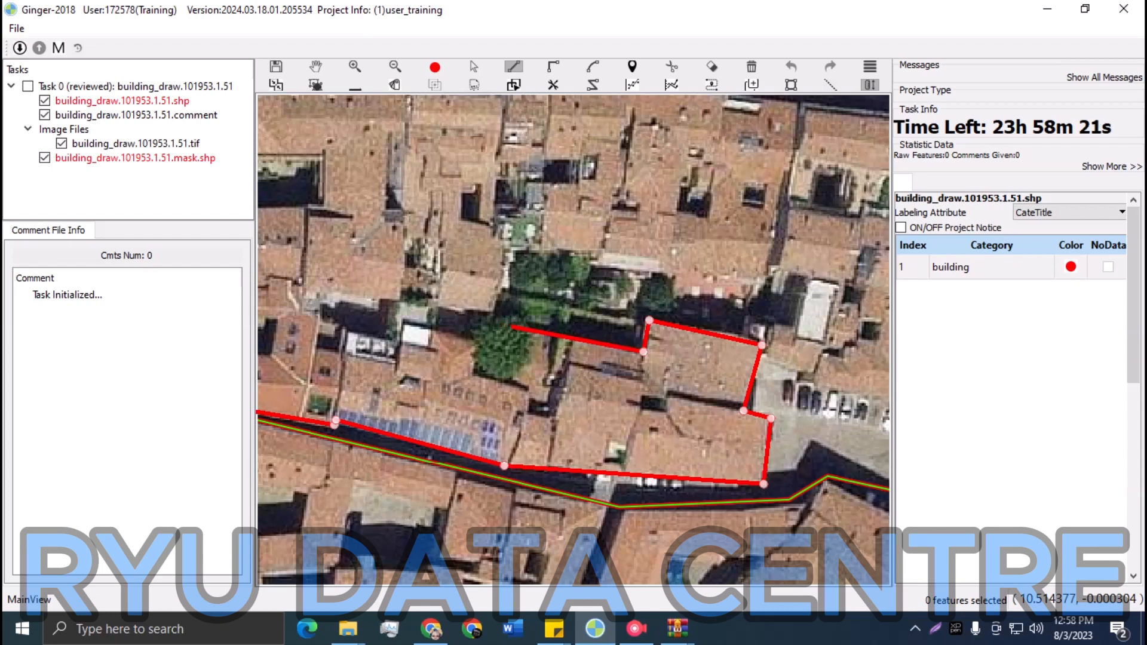
pyautogui.click(515, 327)
pyautogui.click(507, 381)
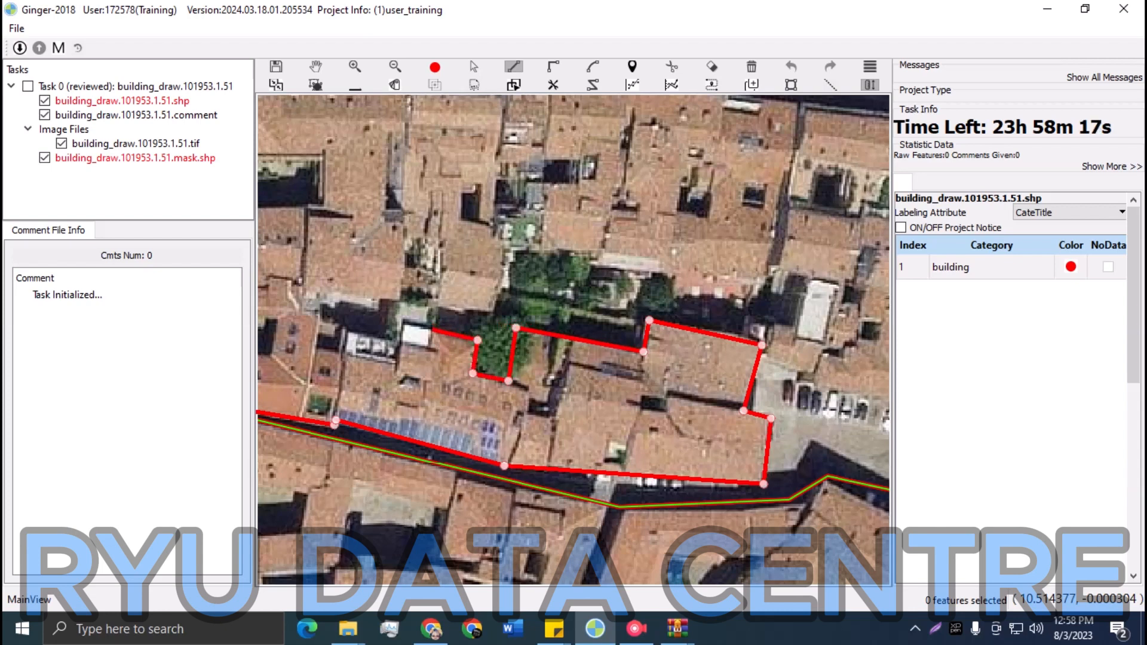
pyautogui.click(434, 330)
# Trace the roof edges along the garden's west and north sides, ending at the narrow alley to the east
pyautogui.scroll(3, 436, 325)
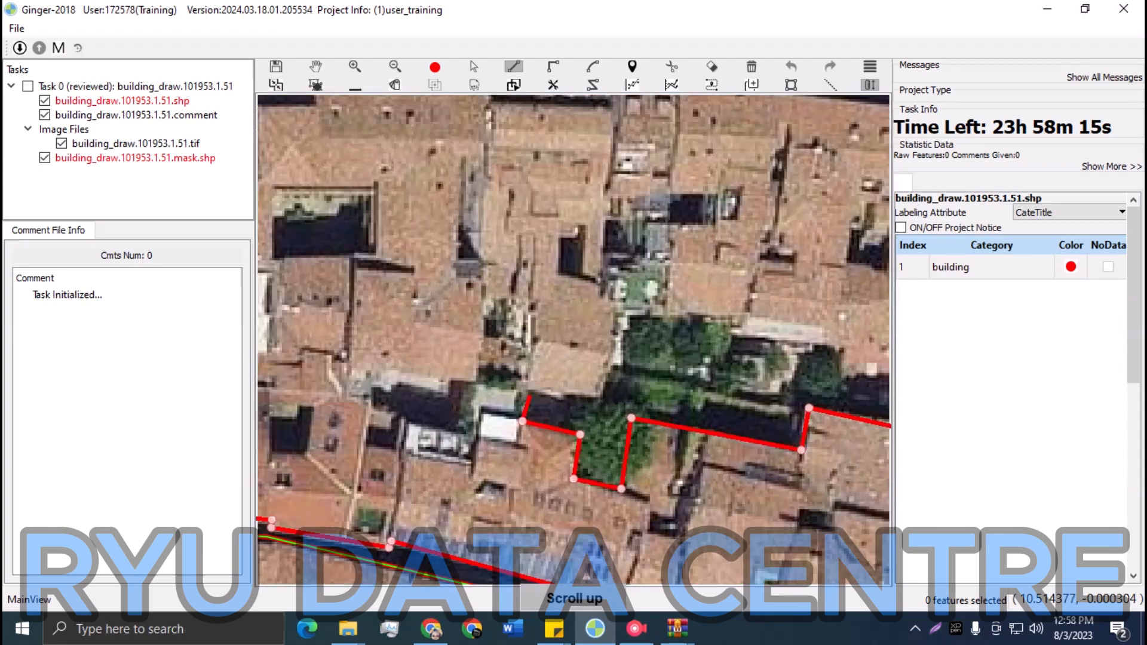
pyautogui.click(528, 391)
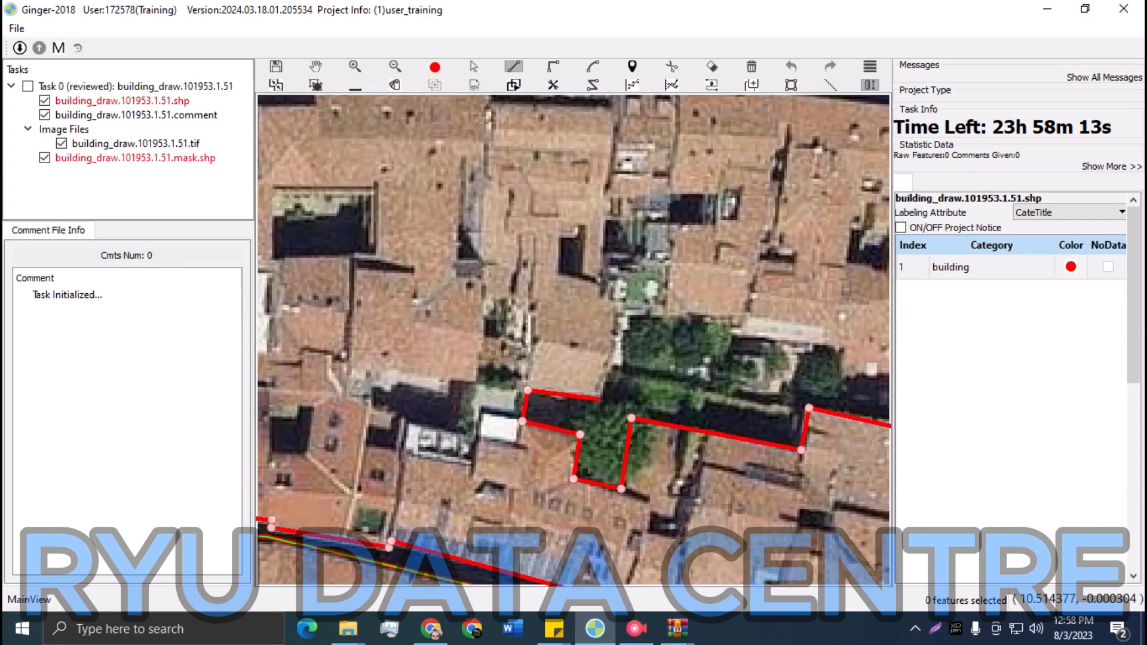
pyautogui.click(599, 396)
pyautogui.click(614, 309)
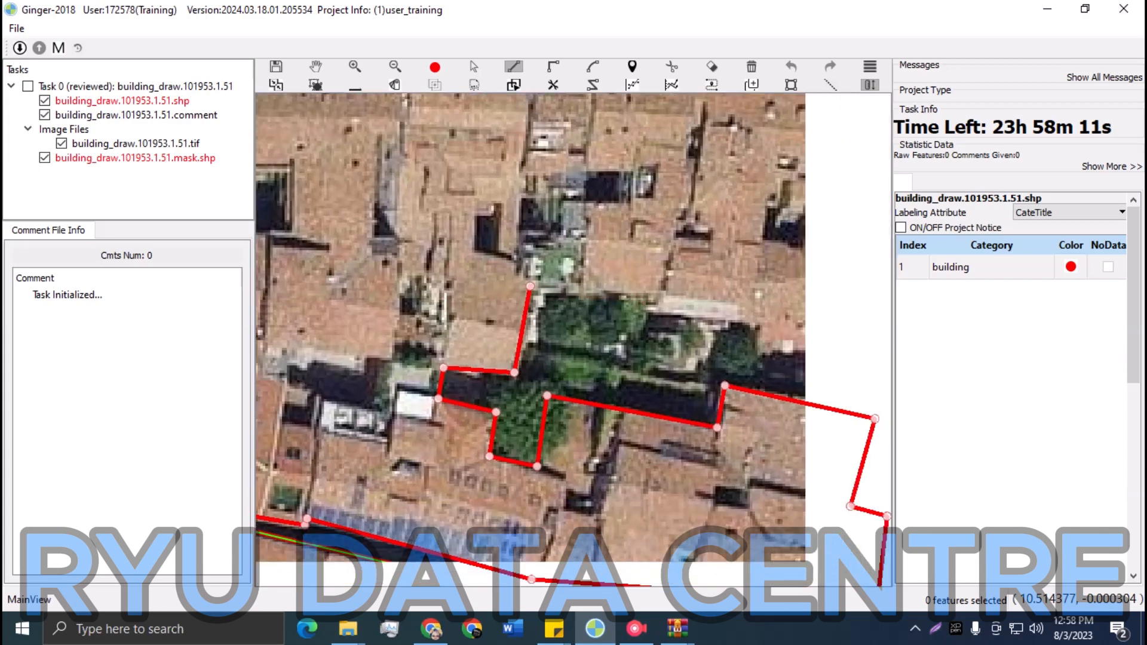
pyautogui.moveTo(529, 286); pyautogui.dragTo(411, 275)
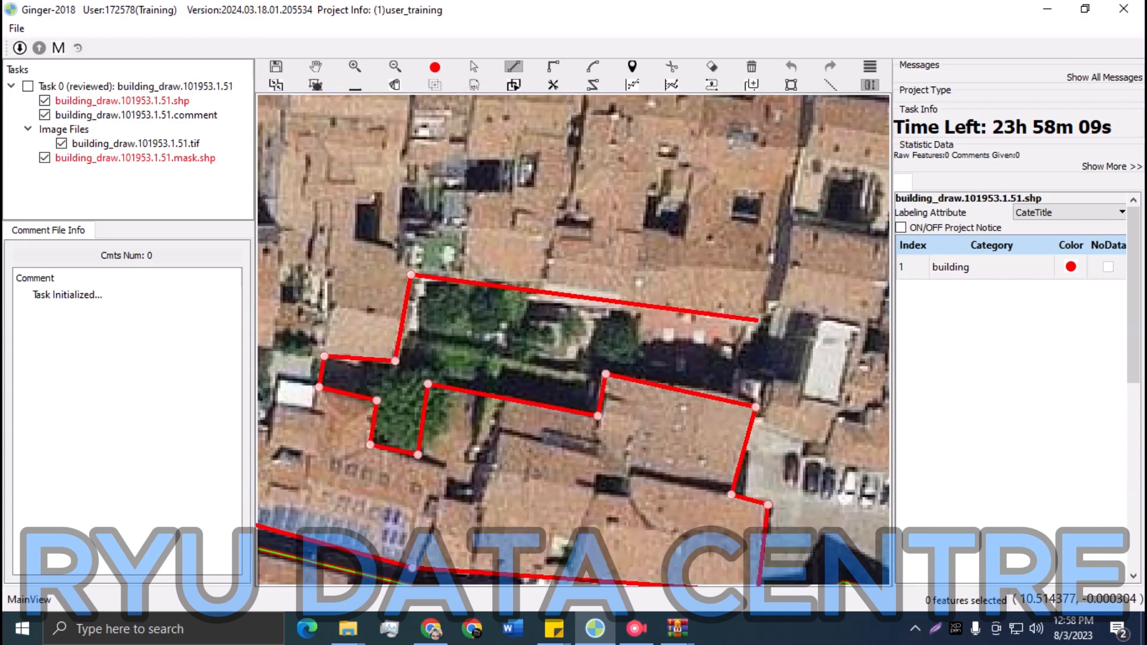
pyautogui.click(756, 319)
# Trace the block's east edge along the alley to the northern street and continue west along the north facade
pyautogui.moveTo(800, 230); pyautogui.dragTo(635, 399)
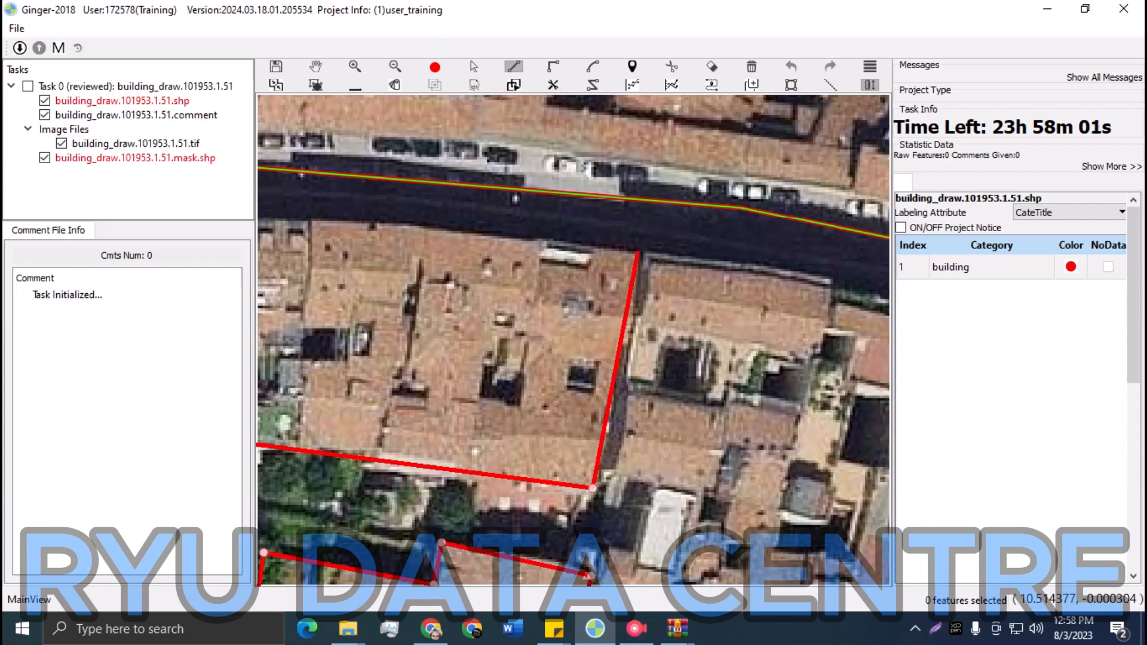
pyautogui.click(633, 252)
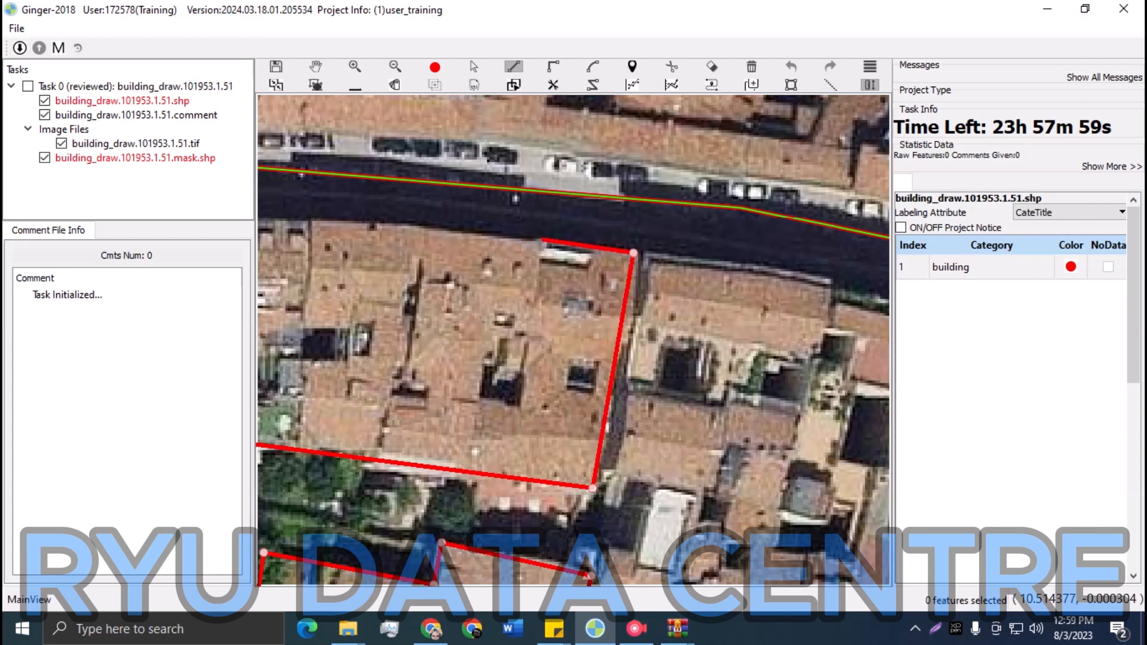
pyautogui.click(543, 240)
pyautogui.moveTo(542, 240); pyautogui.dragTo(768, 299)
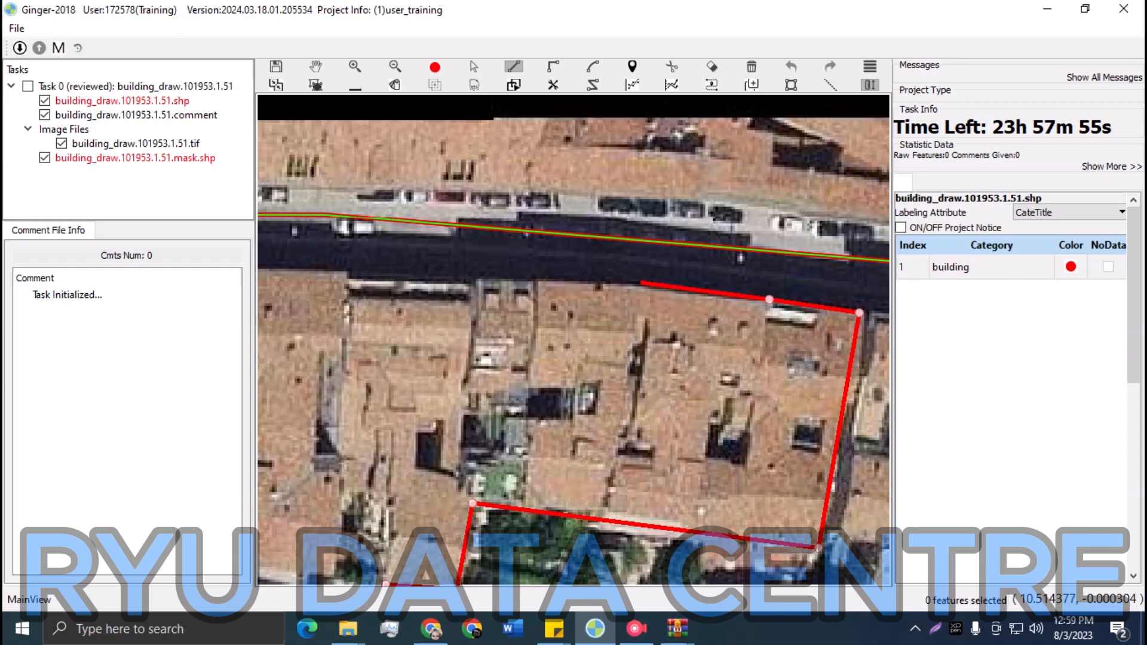
pyautogui.click(639, 287)
# Trace the remaining stepped north facade westward and close the western block's building polygon at its starting point
pyautogui.moveTo(402, 279); pyautogui.dragTo(628, 301)
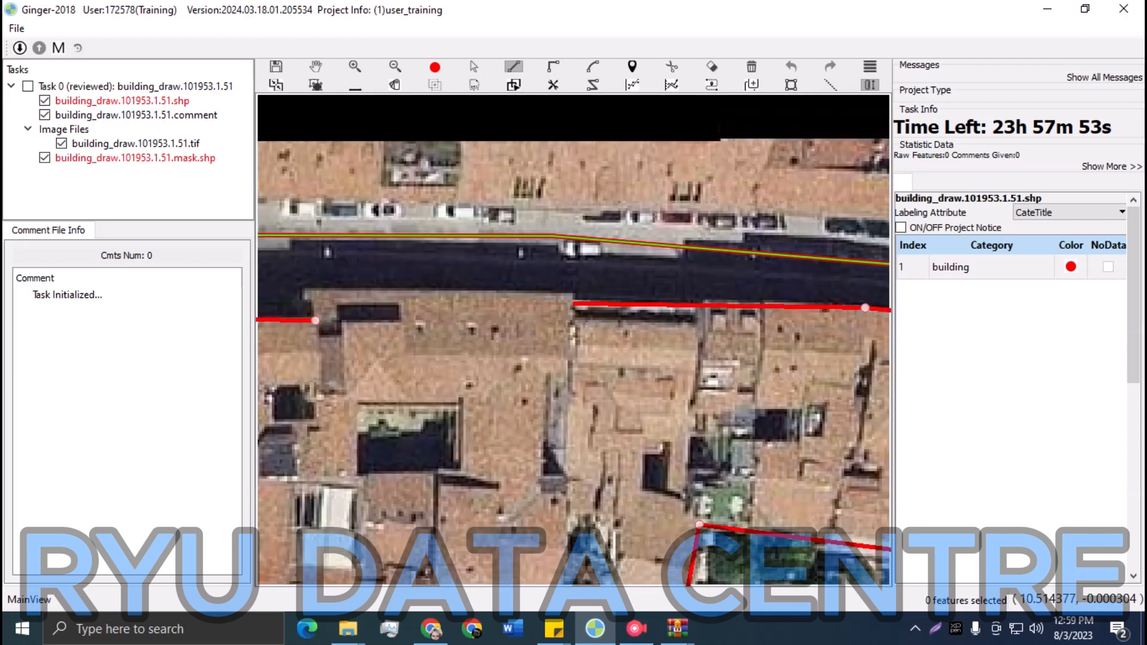
pyautogui.click(575, 304)
pyautogui.click(574, 292)
pyautogui.moveTo(463, 291); pyautogui.dragTo(614, 311)
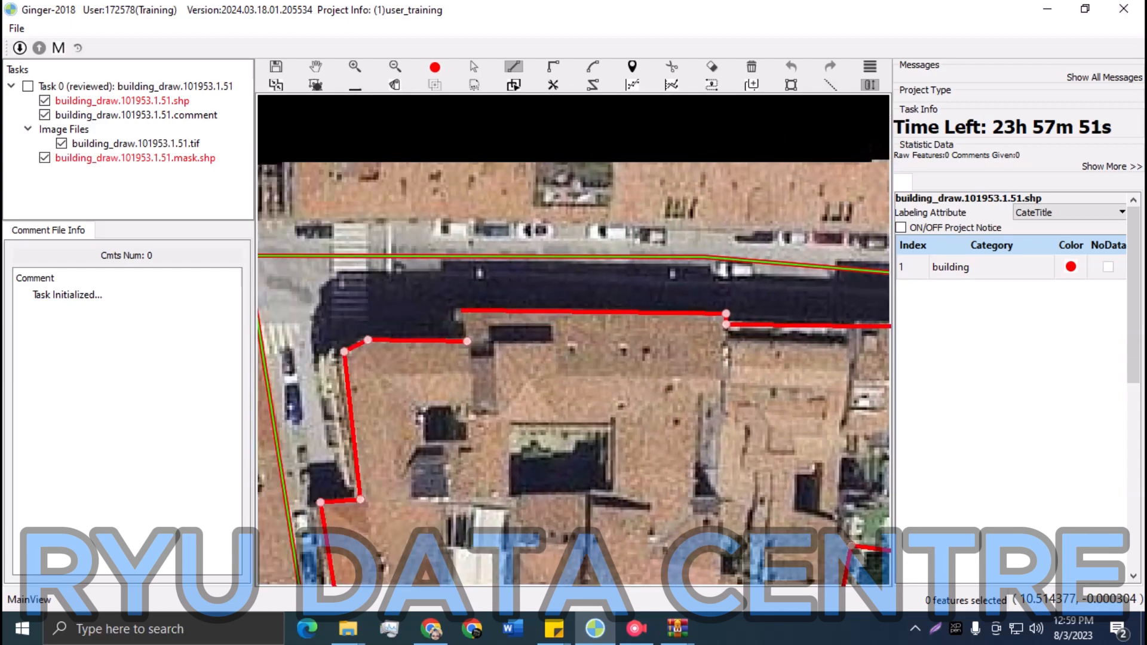
pyautogui.click(455, 310)
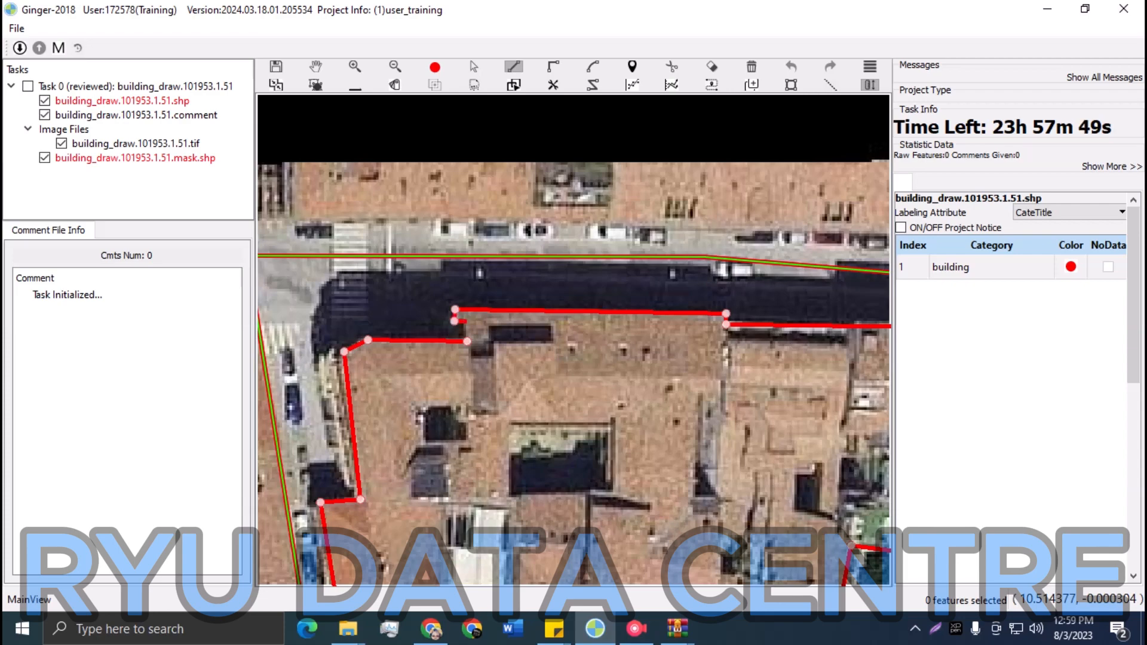
pyautogui.click(466, 322)
pyautogui.click(467, 341)
# Start a second building polygon at the eastern block's northwest corner and trace its alley side, recessing around the gap beside the white roof
pyautogui.scroll(-2, 469, 344)
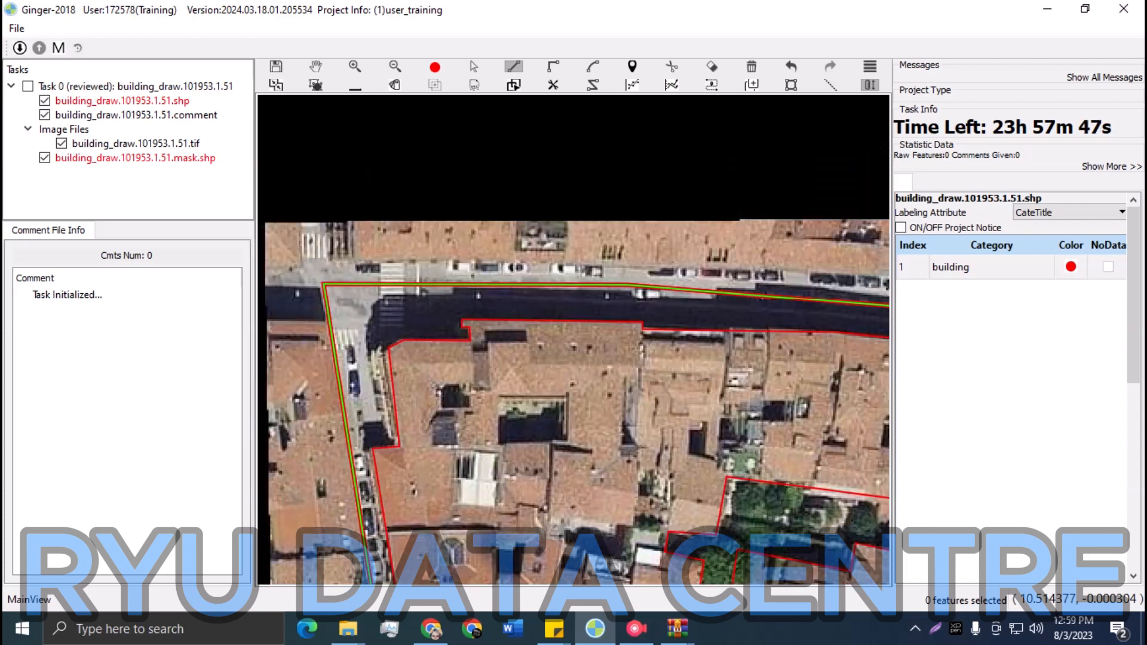
pyautogui.moveTo(469, 343)
pyautogui.mouseDown()
pyautogui.moveTo(447, 203)
pyautogui.moveTo(326, 237)
pyautogui.mouseUp()
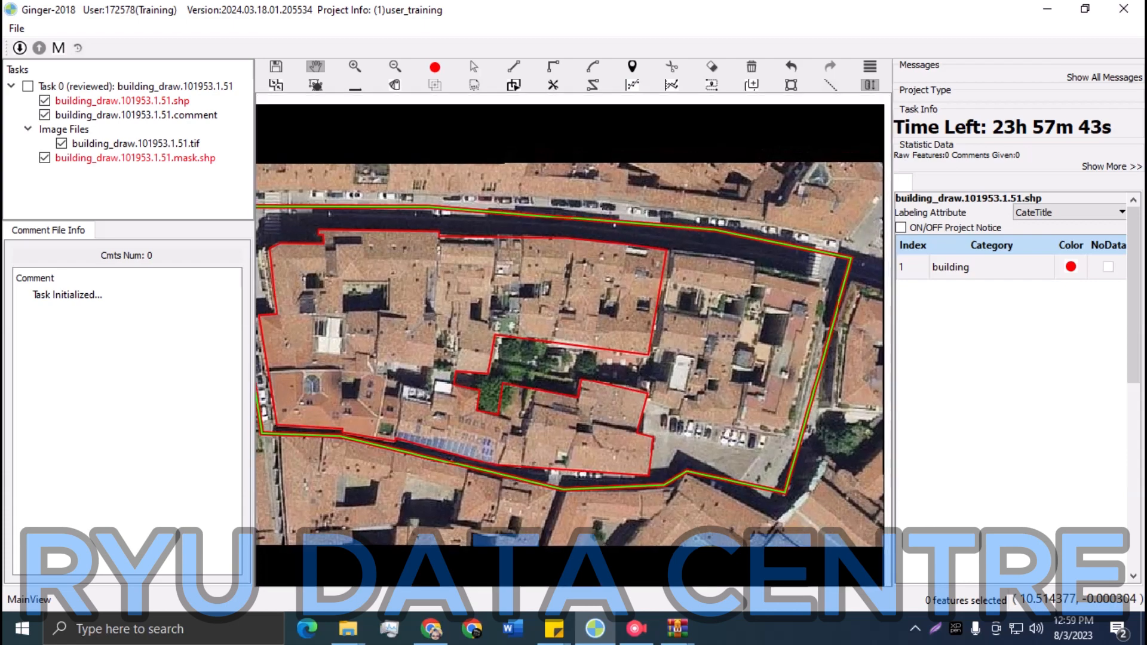
pyautogui.scroll(2, 854, 393)
pyautogui.moveTo(844, 387); pyautogui.dragTo(800, 379)
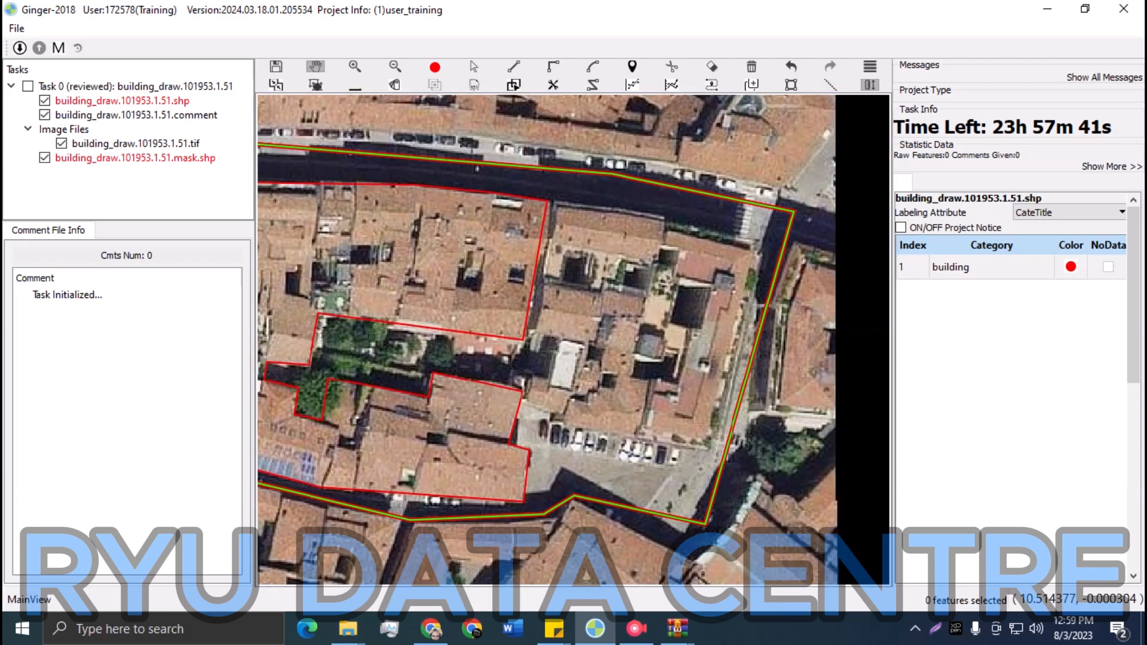
pyautogui.press('space')
pyautogui.click(556, 203)
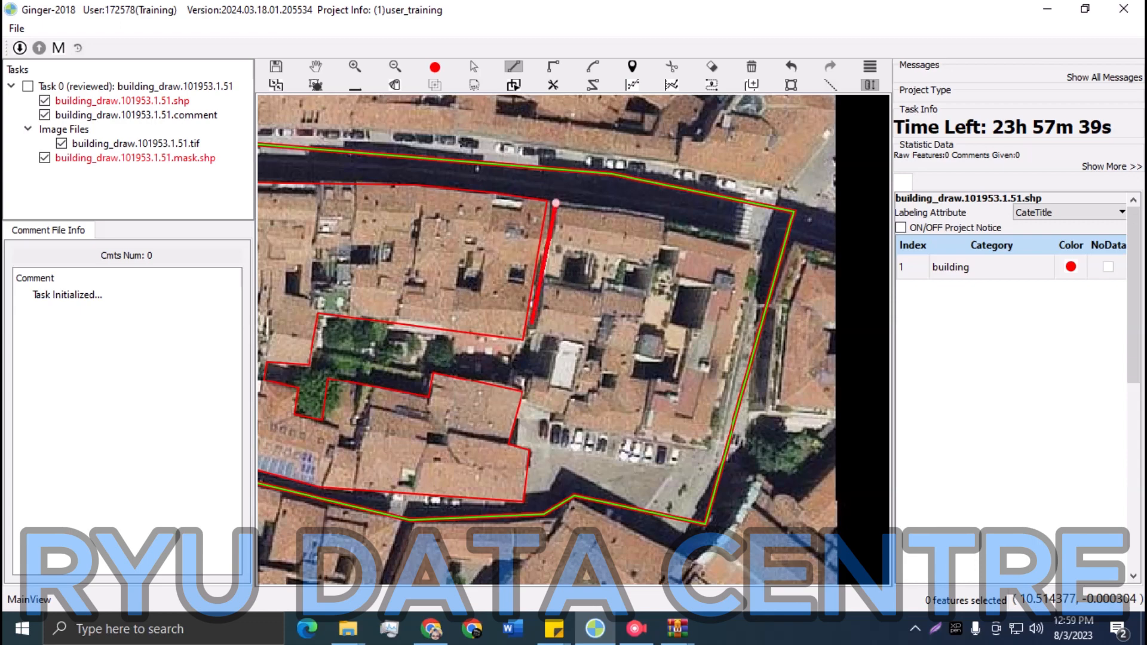
pyautogui.click(558, 338)
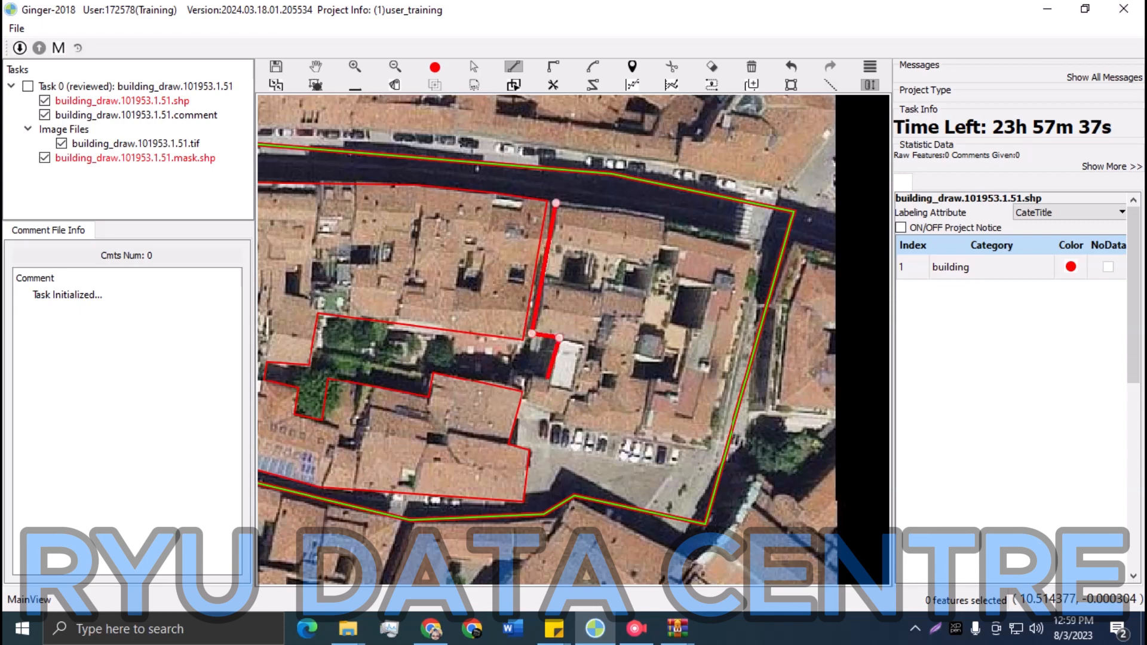
pyautogui.click(547, 383)
pyautogui.click(529, 376)
# Trace the eastern block's southwest corner and its south roof edge along the parked cars up to the narrow gap
pyautogui.scroll(1, 529, 376)
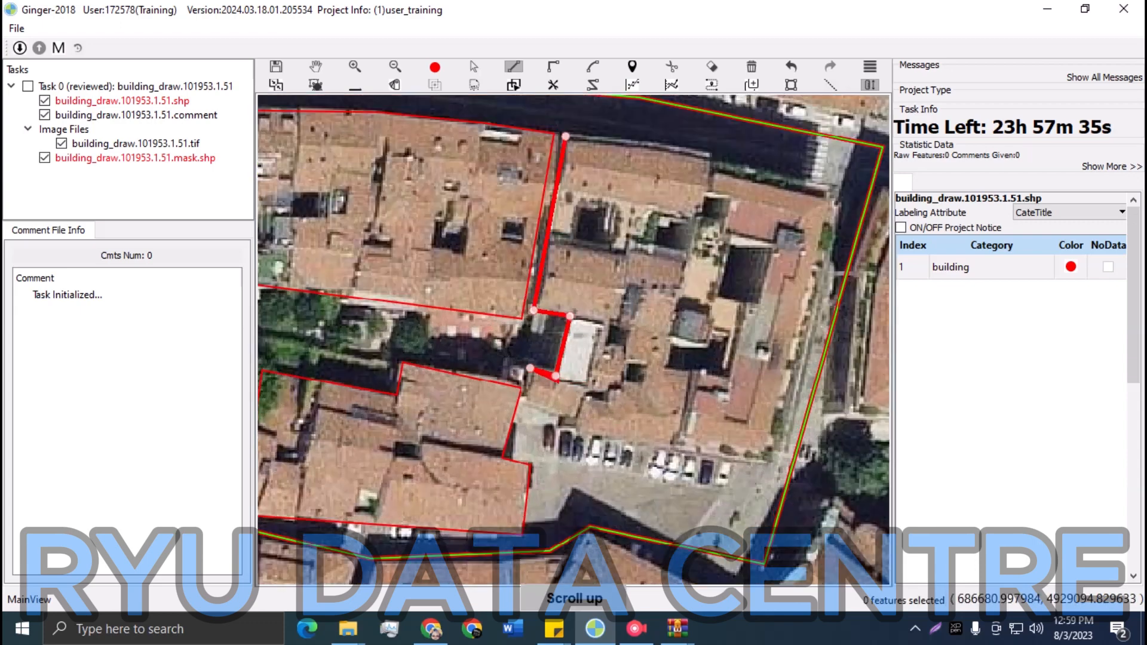
pyautogui.moveTo(529, 376); pyautogui.dragTo(476, 332)
pyautogui.click(470, 362)
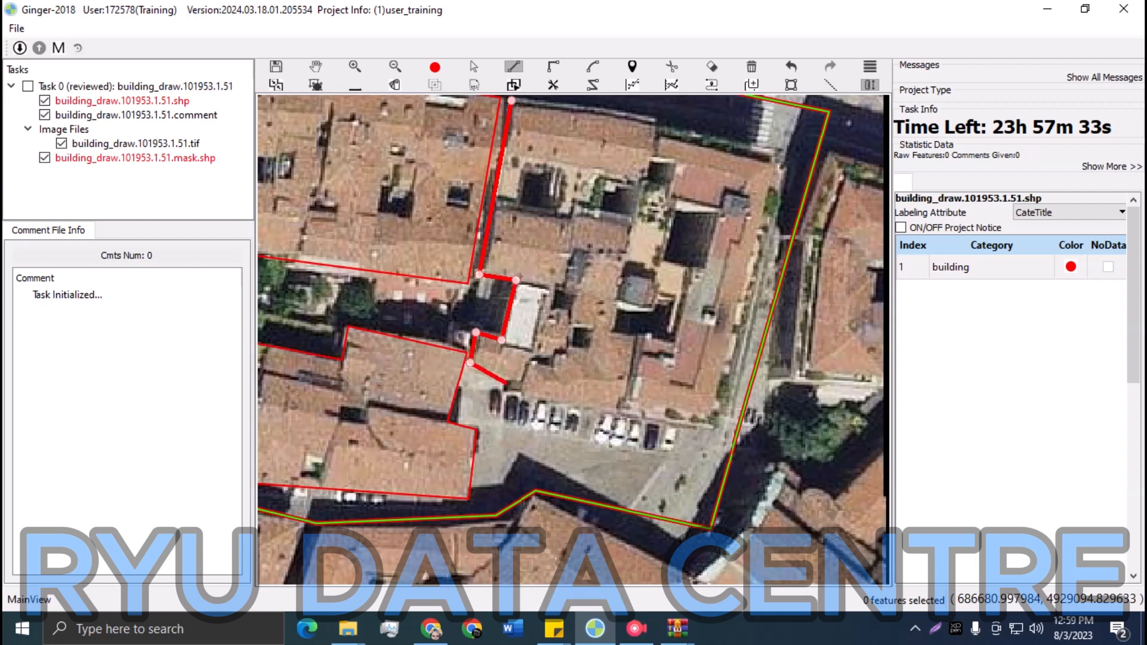
pyautogui.click(520, 381)
pyautogui.click(518, 394)
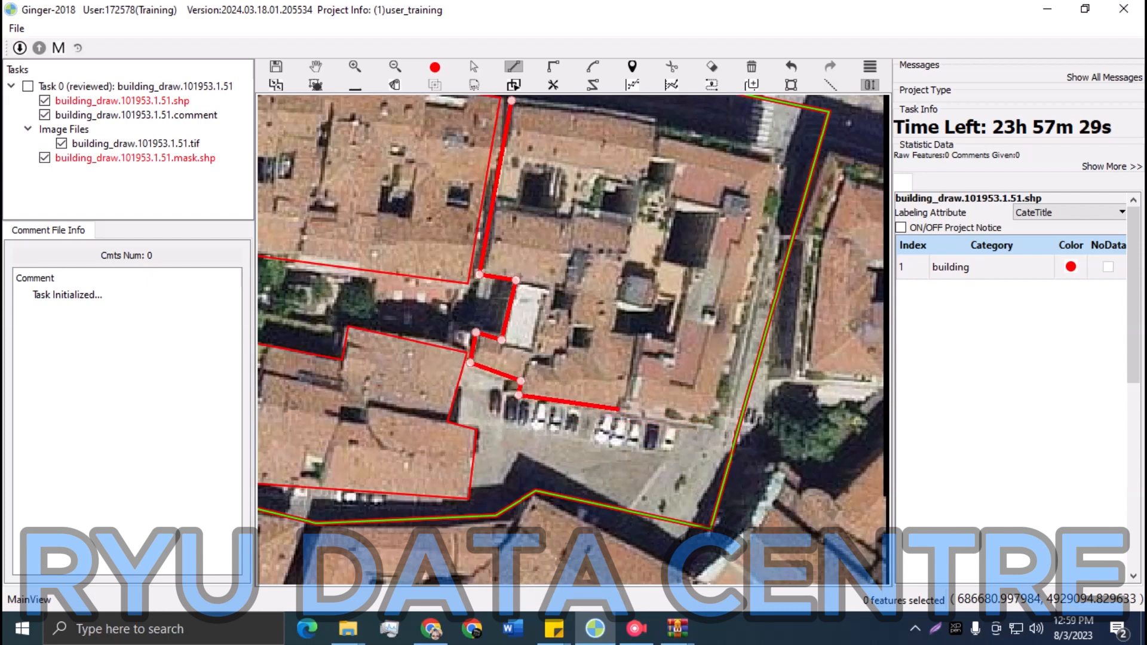
pyautogui.click(617, 409)
# Trace the eastern block's outline north from the narrow gap and around the dark inner courtyard beside the southeastern wing
pyautogui.click(631, 339)
pyautogui.click(609, 333)
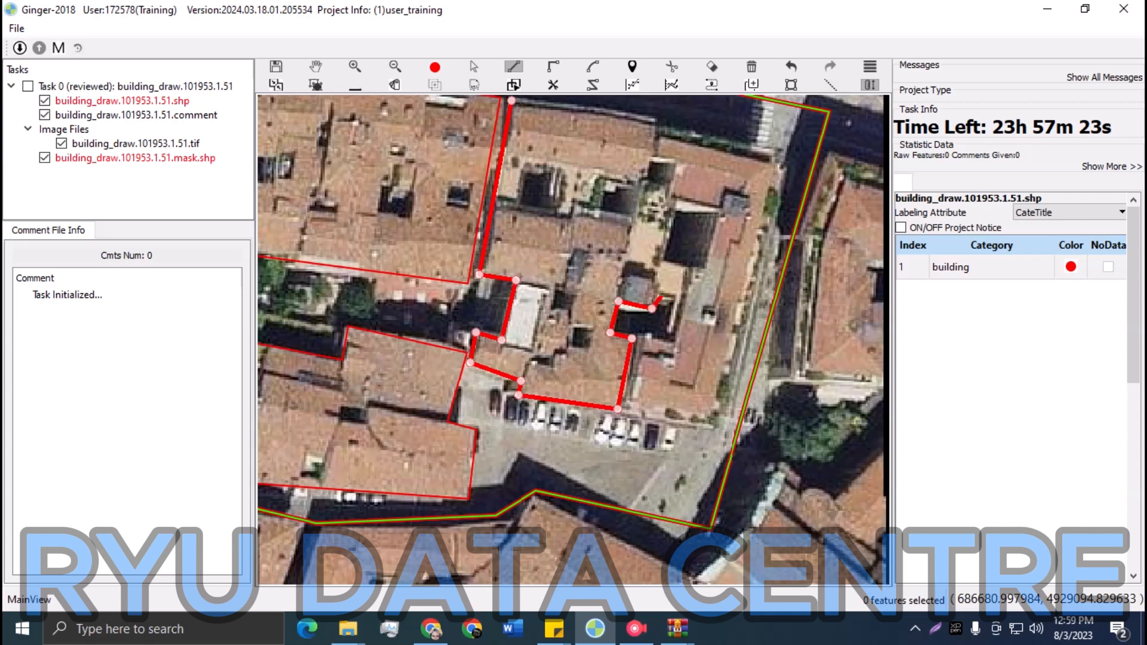
pyautogui.click(679, 296)
pyautogui.click(668, 344)
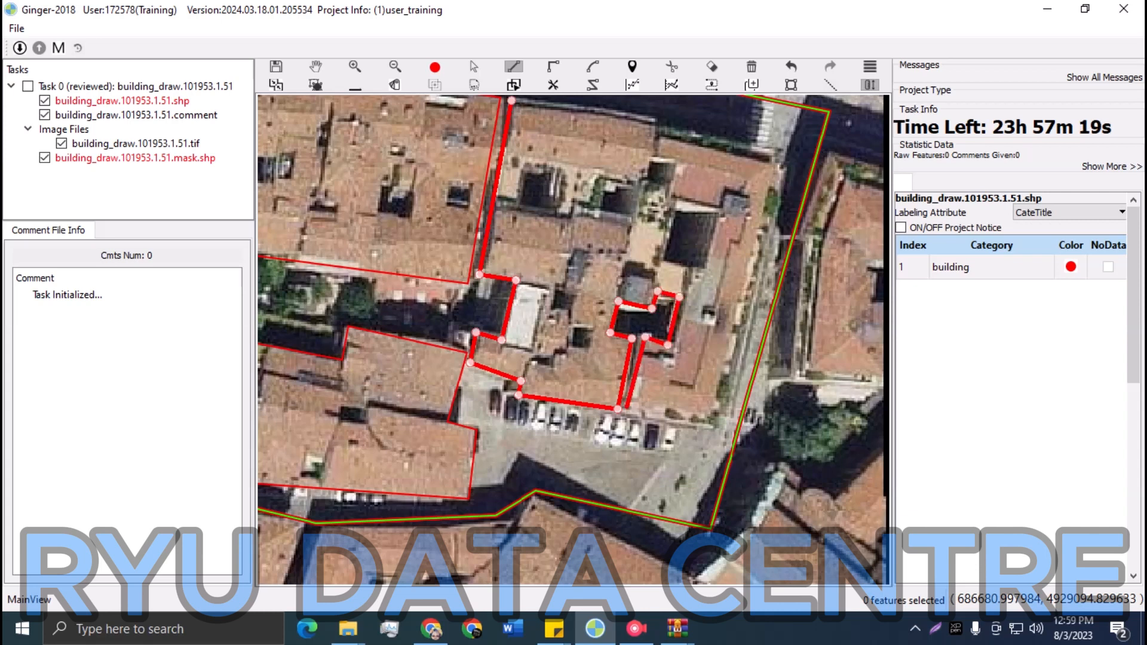
# Trace the southeastern wing's south edge, the east street edge and the stepped north facade, closing the eastern block's polygon
pyautogui.click(627, 408)
pyautogui.click(709, 417)
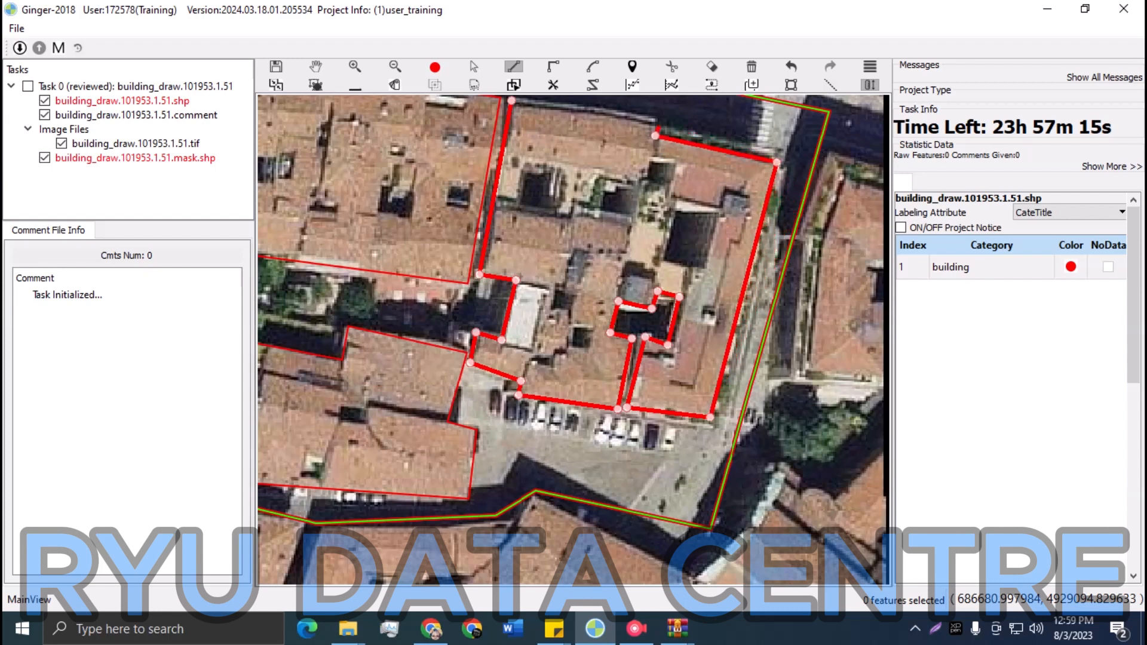
pyautogui.click(656, 136)
pyautogui.rightClick(665, 151)
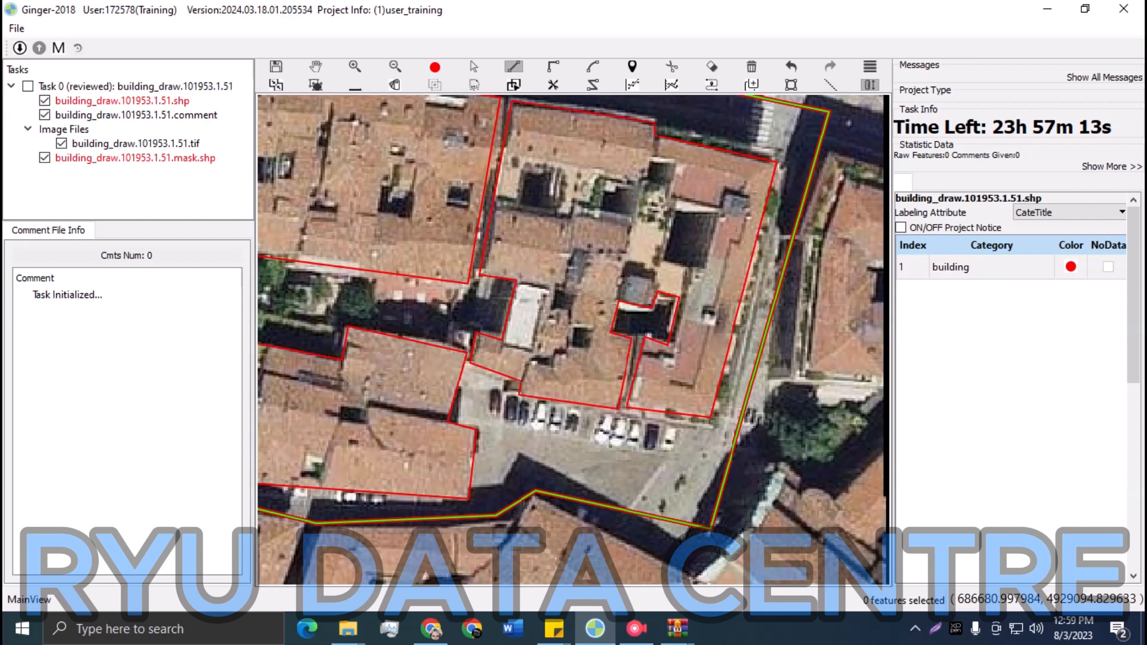
# Draw a right-angled cut line down the northwest corner building's east side, stepping east to the courtyard's west edge and continuing south
pyautogui.press('space')
pyautogui.moveTo(665, 152); pyautogui.dragTo(728, 179)
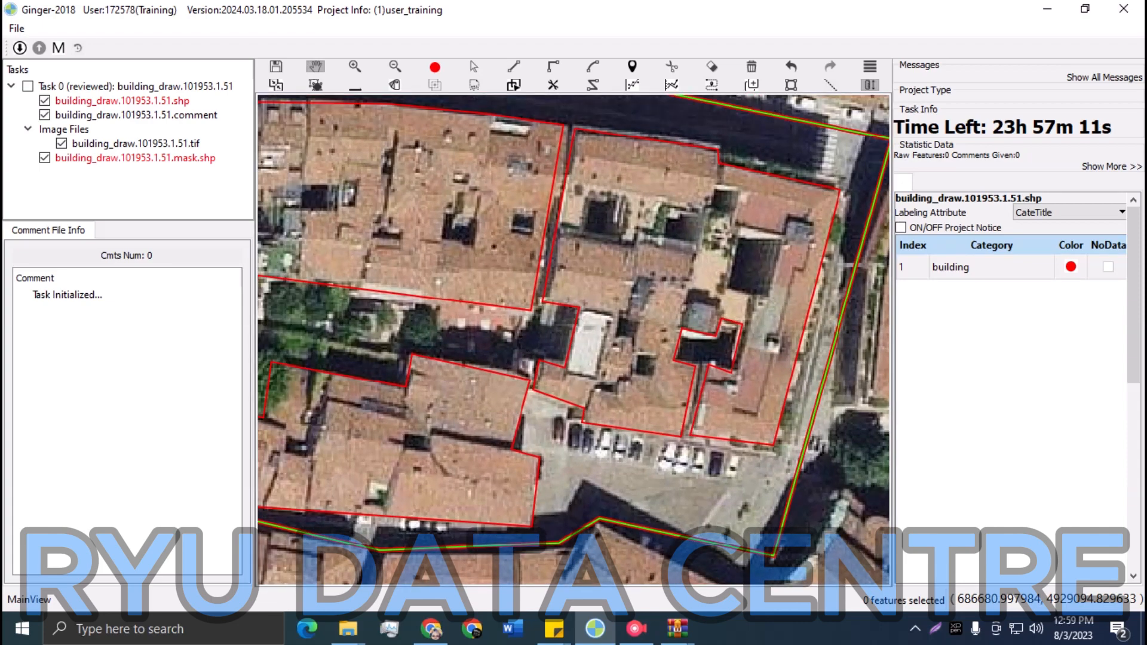
pyautogui.scroll(-1, 711, 353)
pyautogui.moveTo(651, 347); pyautogui.dragTo(842, 366)
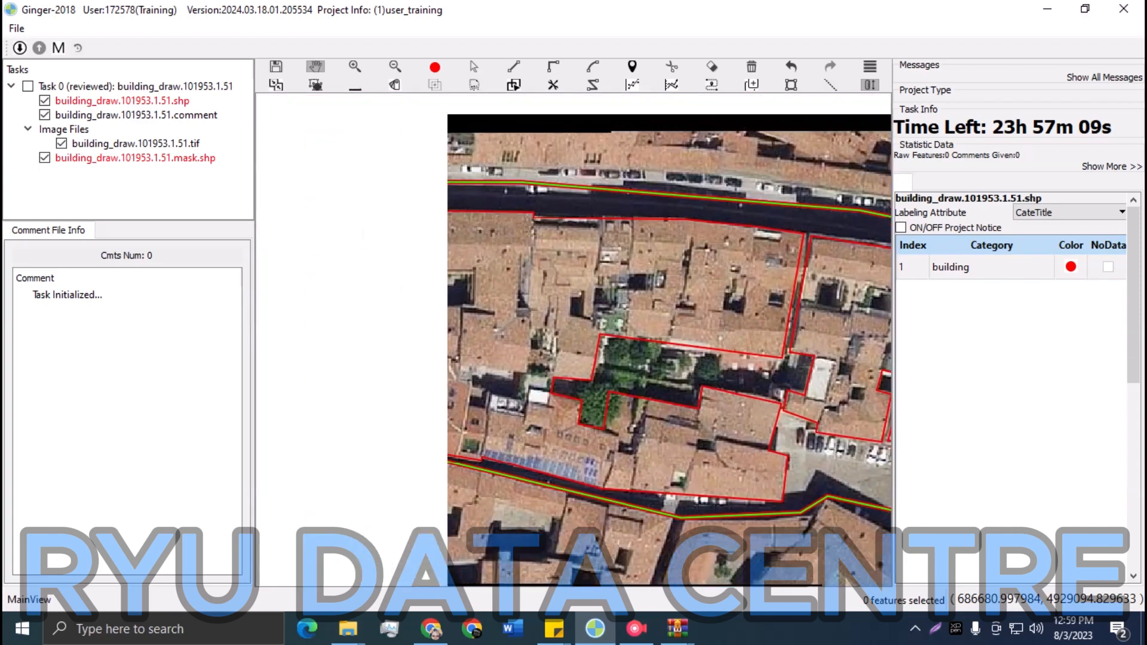
pyautogui.moveTo(687, 364); pyautogui.dragTo(742, 335)
pyautogui.scroll(2, 466, 262)
pyautogui.moveTo(466, 263); pyautogui.dragTo(454, 262)
pyautogui.press('space')
pyautogui.click(441, 145)
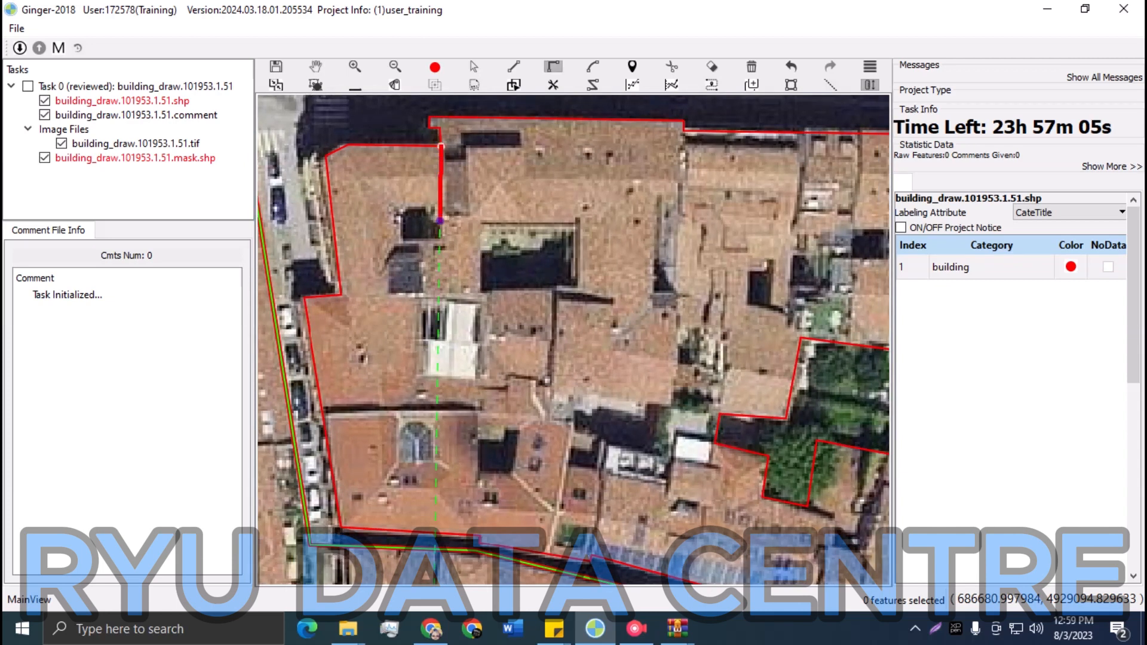
pyautogui.click(439, 216)
pyautogui.click(481, 217)
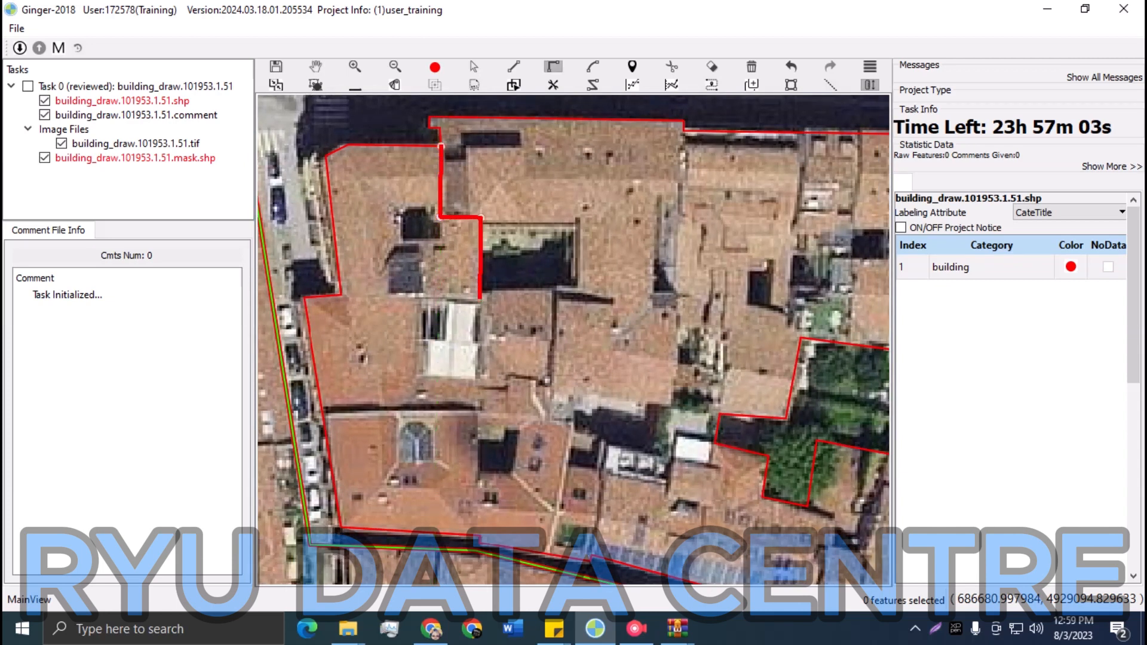
pyautogui.click(480, 295)
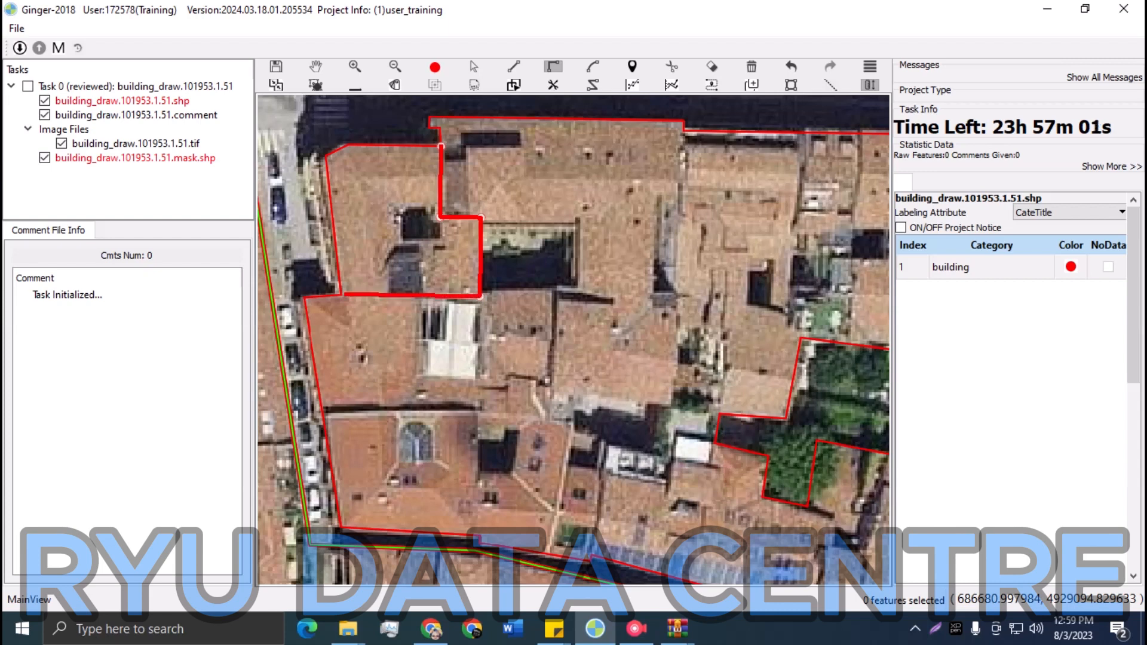
# Run the cut line along the corner building's south edge to the west street and split that building from the block
pyautogui.click(341, 293)
pyautogui.press('c')
pyautogui.click(313, 262)
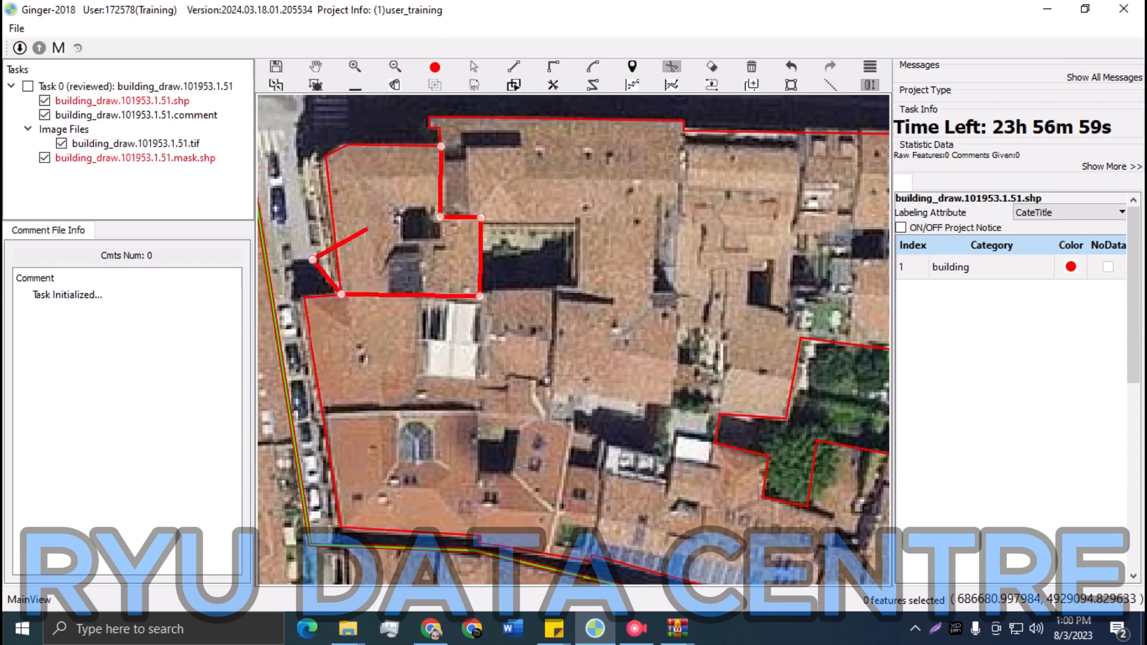
pyautogui.rightClick(515, 175)
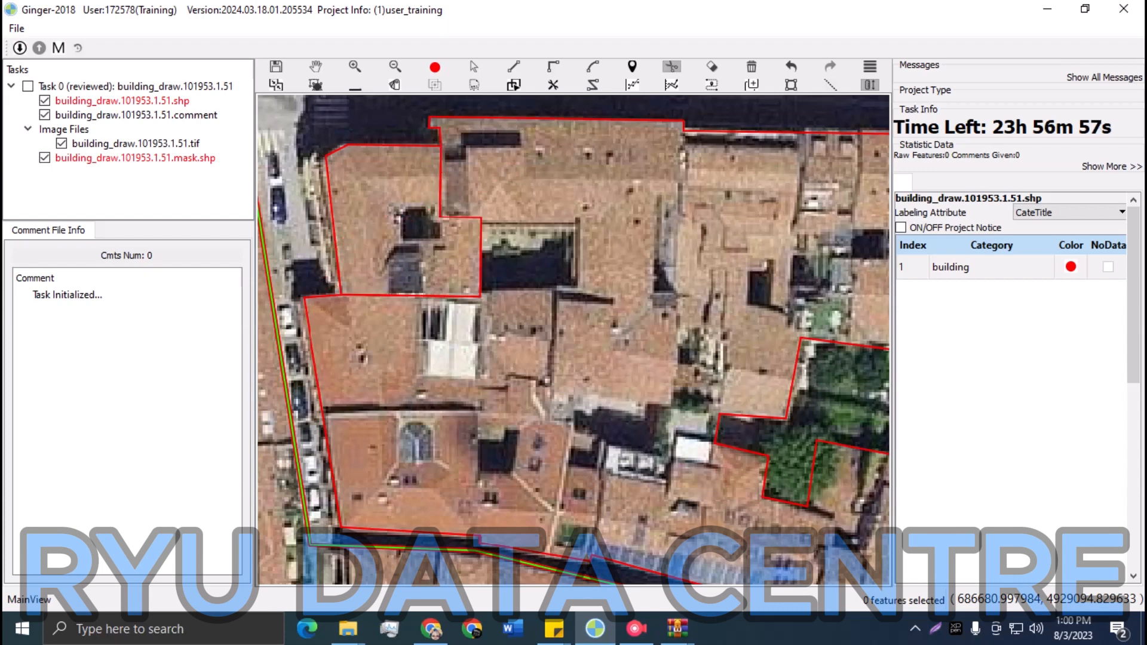
# Split the two southwestern buildings from the block and from each other, cutting south to the street and along their shared roof edge
pyautogui.click(479, 296)
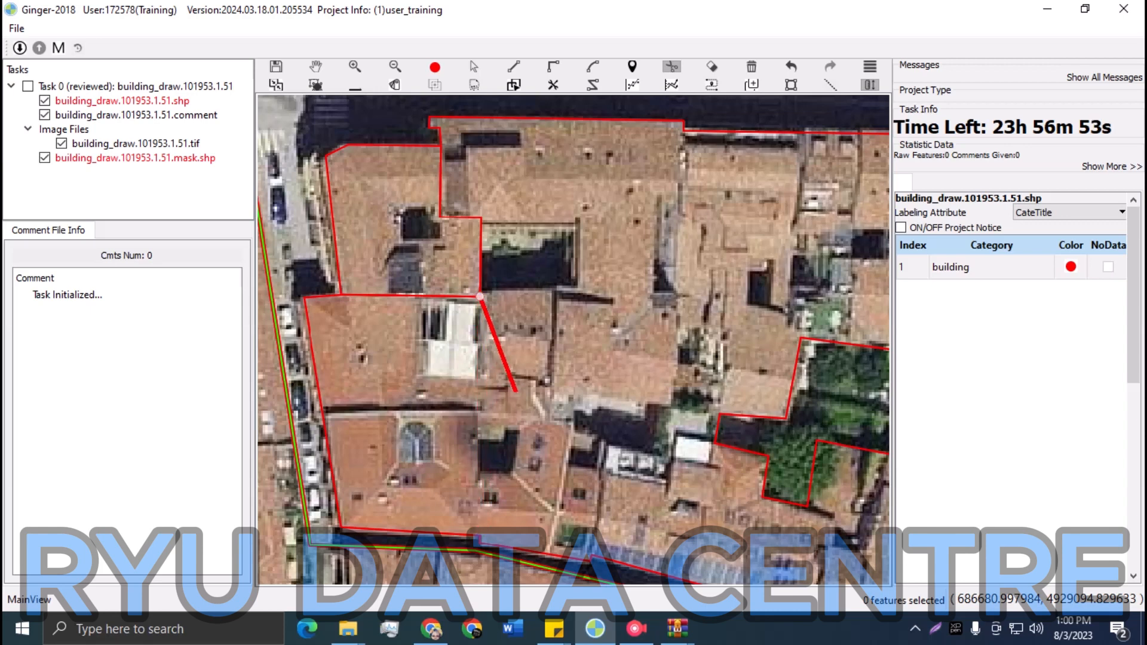
pyautogui.click(479, 535)
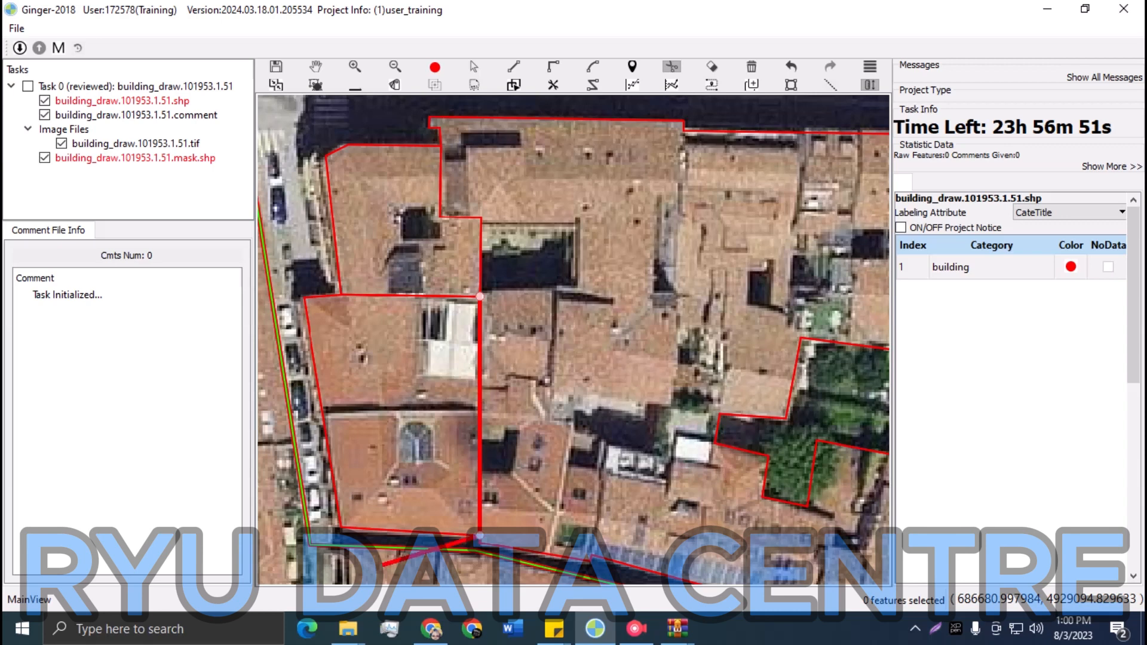
pyautogui.click(342, 563)
pyautogui.click(276, 406)
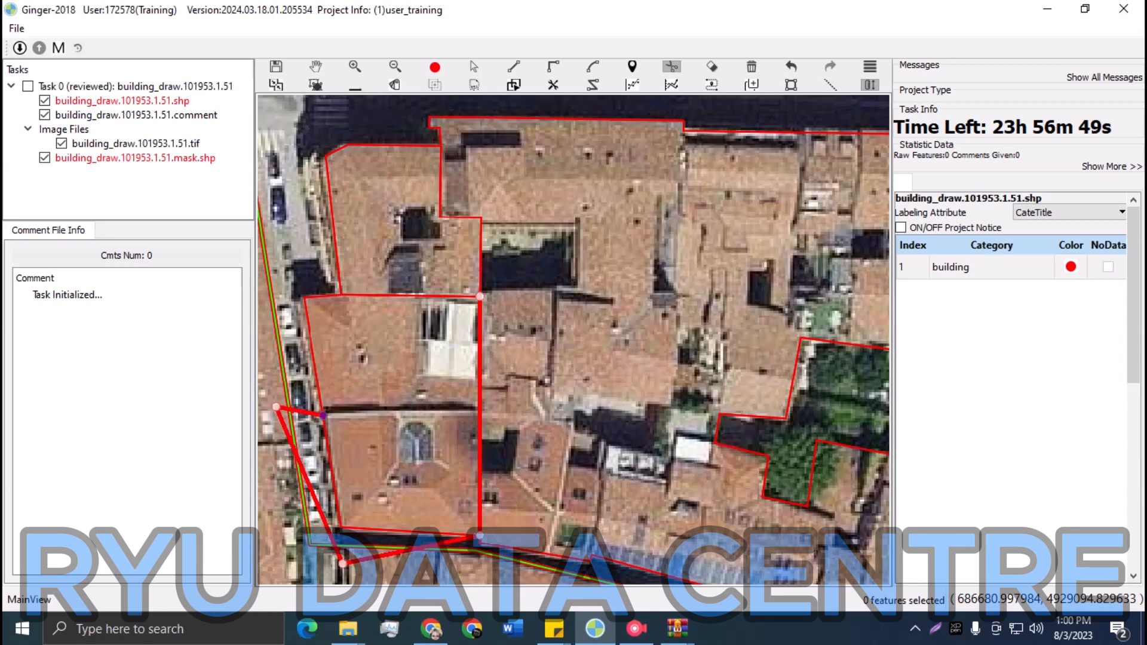
pyautogui.click(323, 414)
pyautogui.click(501, 414)
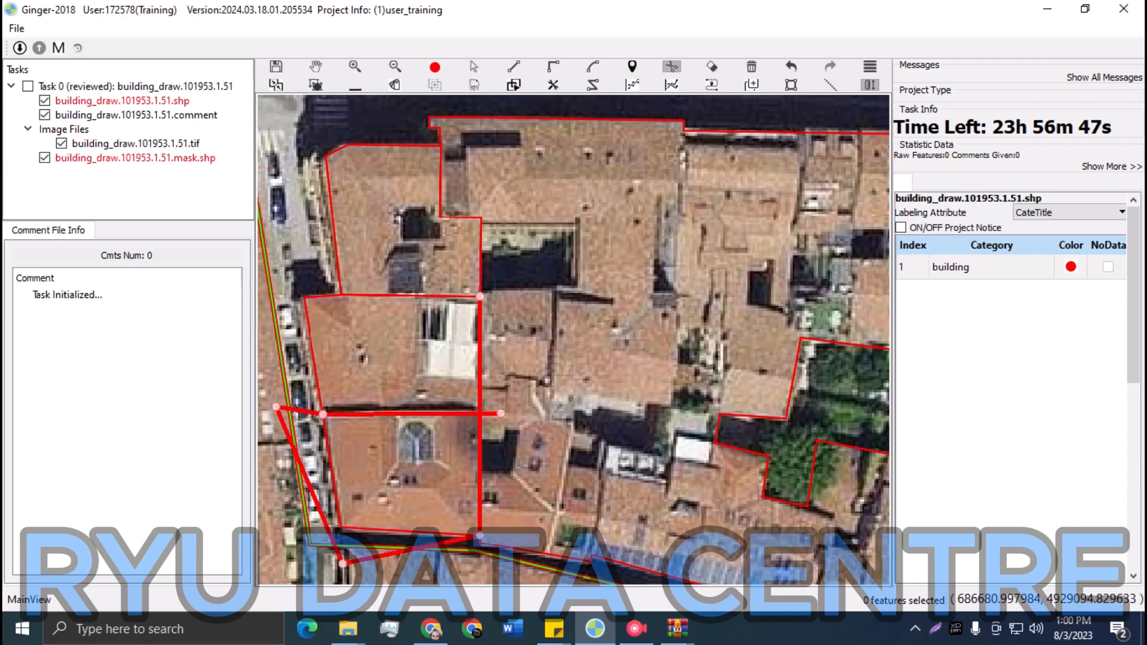
pyautogui.rightClick(508, 401)
# Cut the rectangular courtyard east of the northwest corner building out of the block polygon
pyautogui.press('space')
pyautogui.moveTo(508, 401); pyautogui.dragTo(433, 406)
pyautogui.press('space')
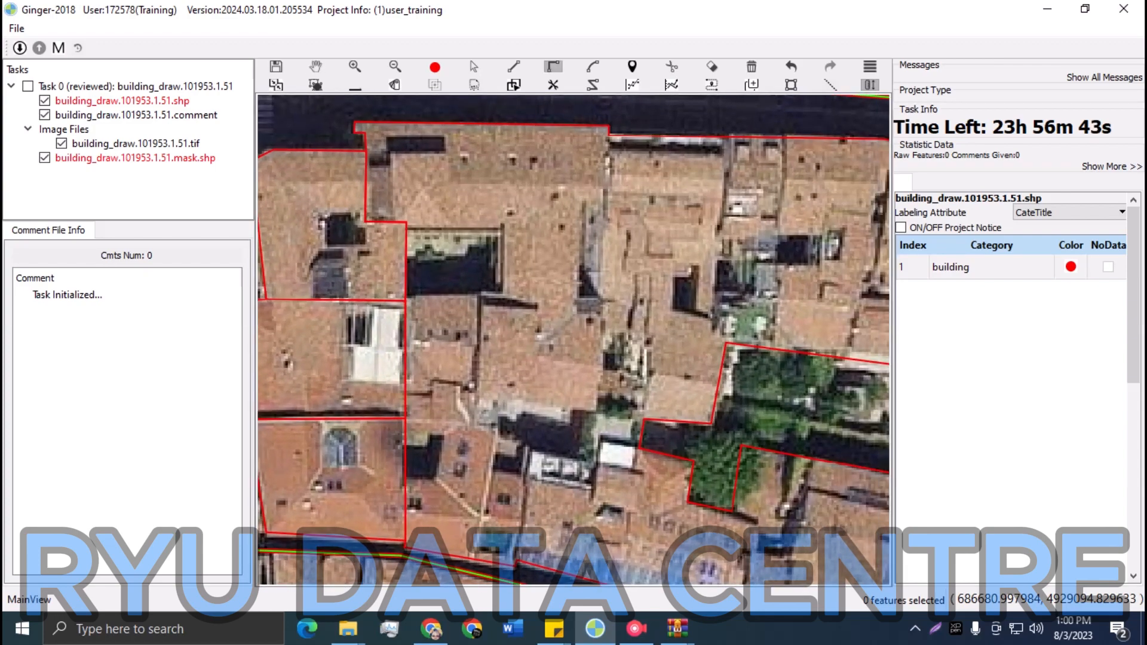
pyautogui.click(406, 227)
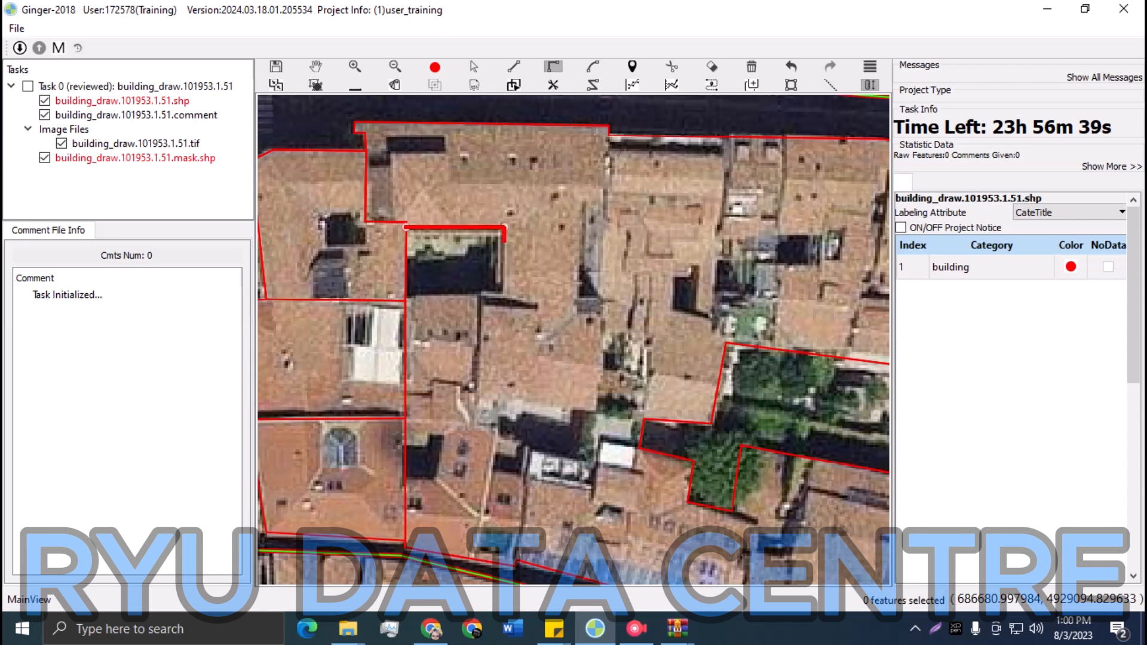
pyautogui.click(503, 289)
pyautogui.click(504, 294)
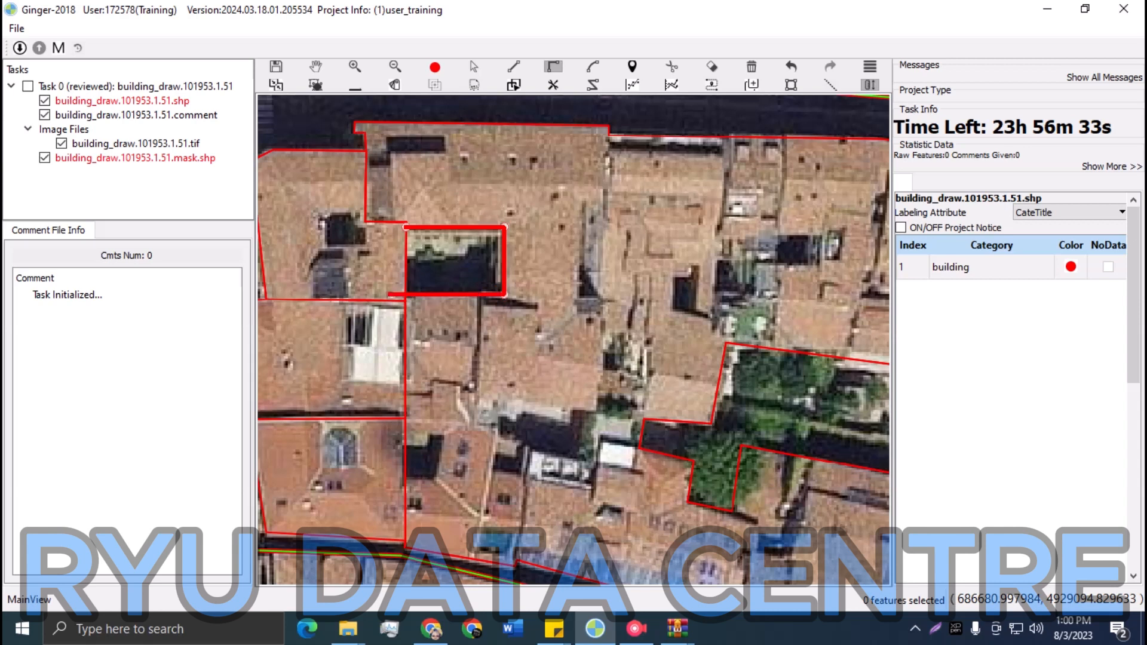
pyautogui.press('c')
pyautogui.press('s')
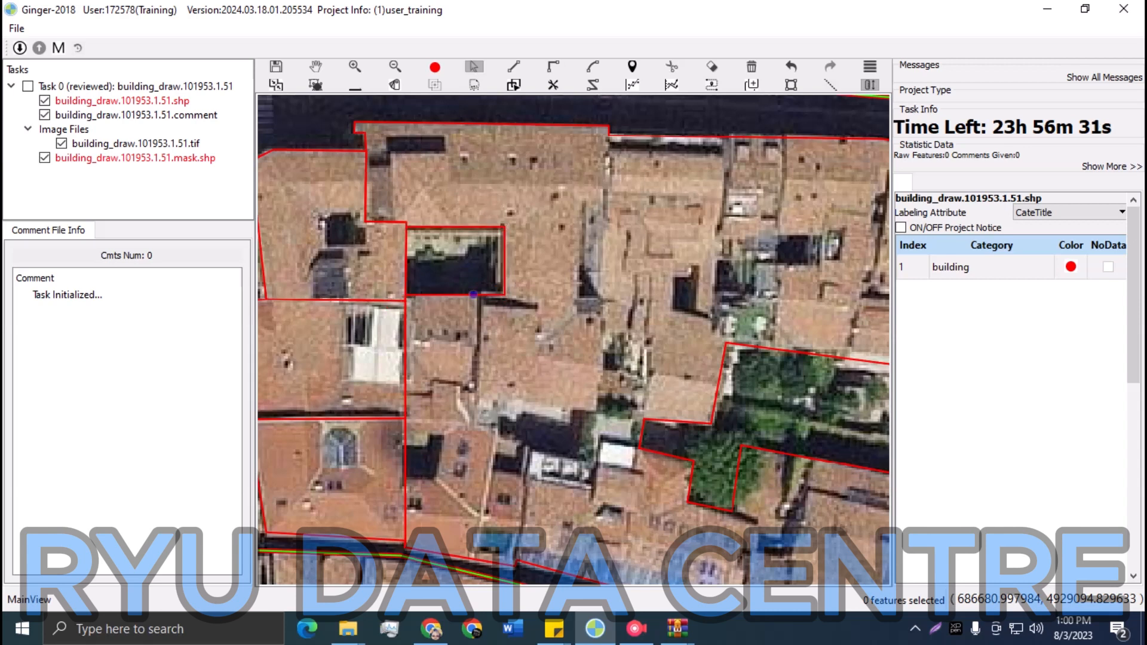
pyautogui.click(452, 227)
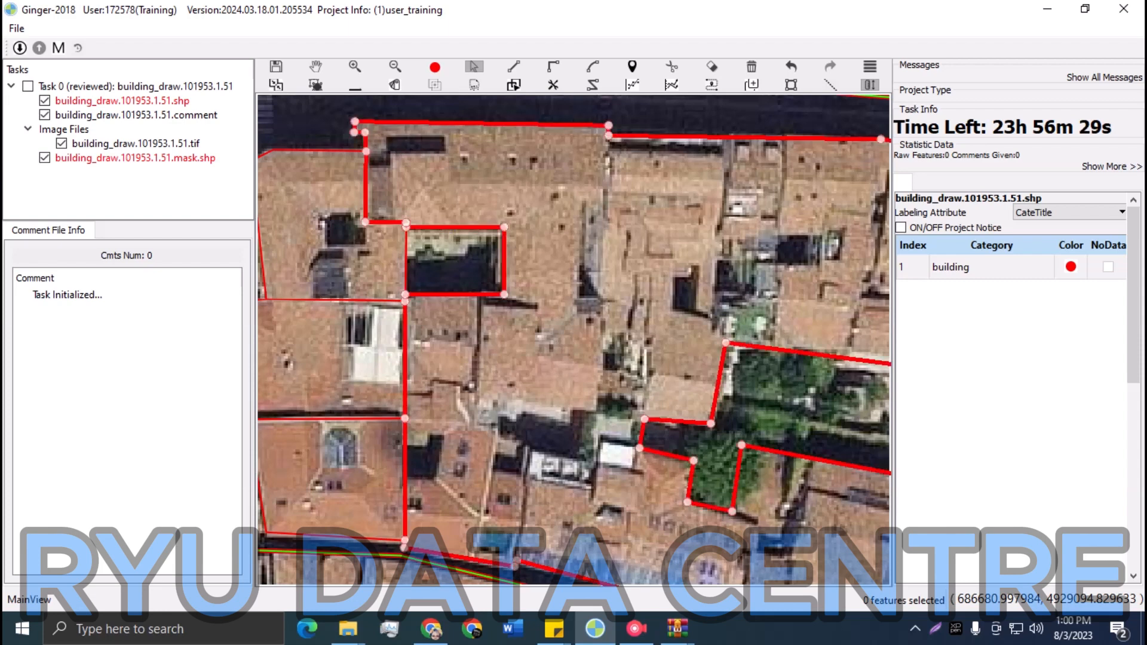
pyautogui.press('Escape')
# Split off the small roof north of the rectangular courtyard with a right-angled cut line around its east, north and west sides
pyautogui.press('o')
pyautogui.click(446, 227)
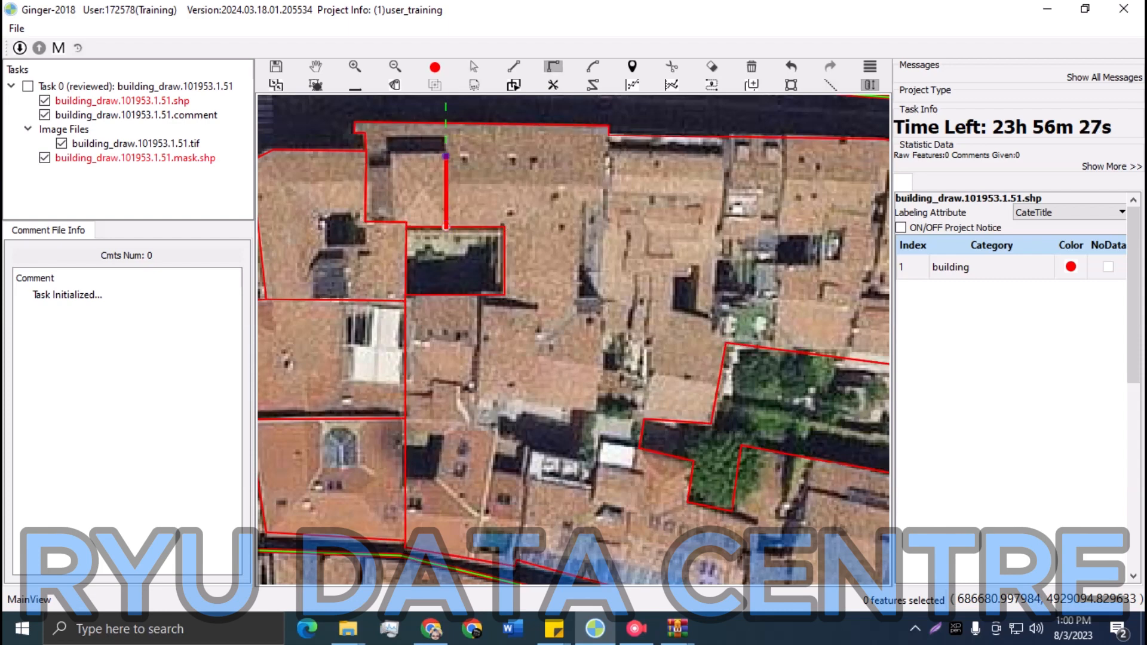
pyautogui.click(446, 156)
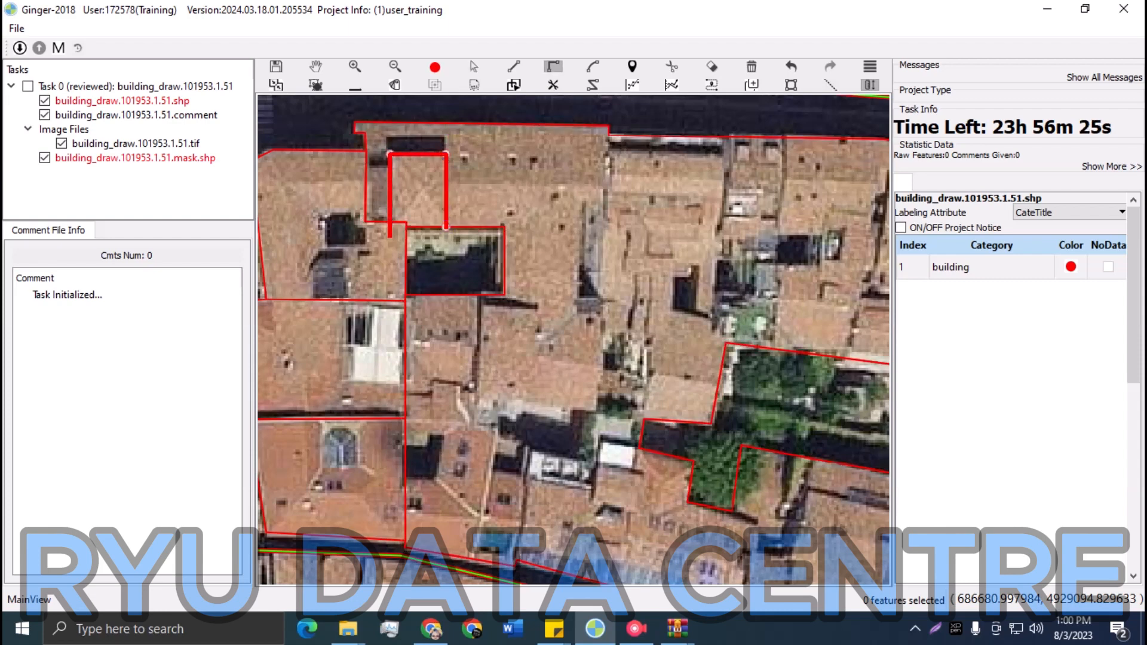
pyautogui.click(390, 260)
pyautogui.press('c')
# Split off the small building directly south of the courtyard by cutting along its east and south edges
pyautogui.press('h')
pyautogui.moveTo(390, 259)
pyautogui.mouseDown()
pyautogui.moveTo(402, 187)
pyautogui.moveTo(365, 164)
pyautogui.mouseUp()
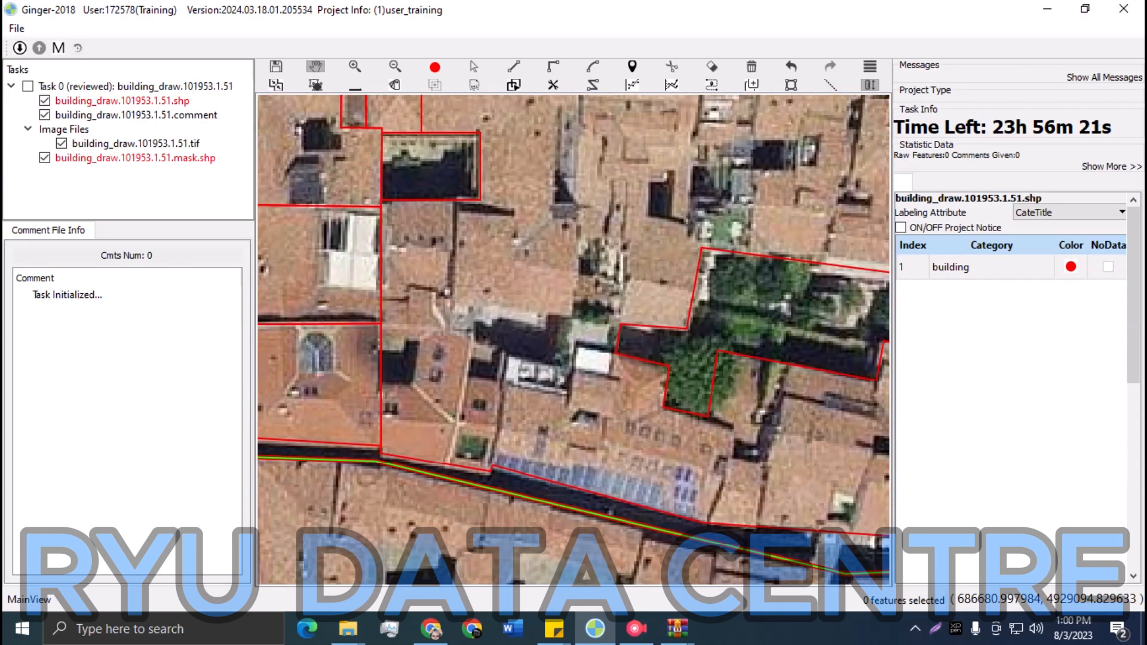
pyautogui.press('c')
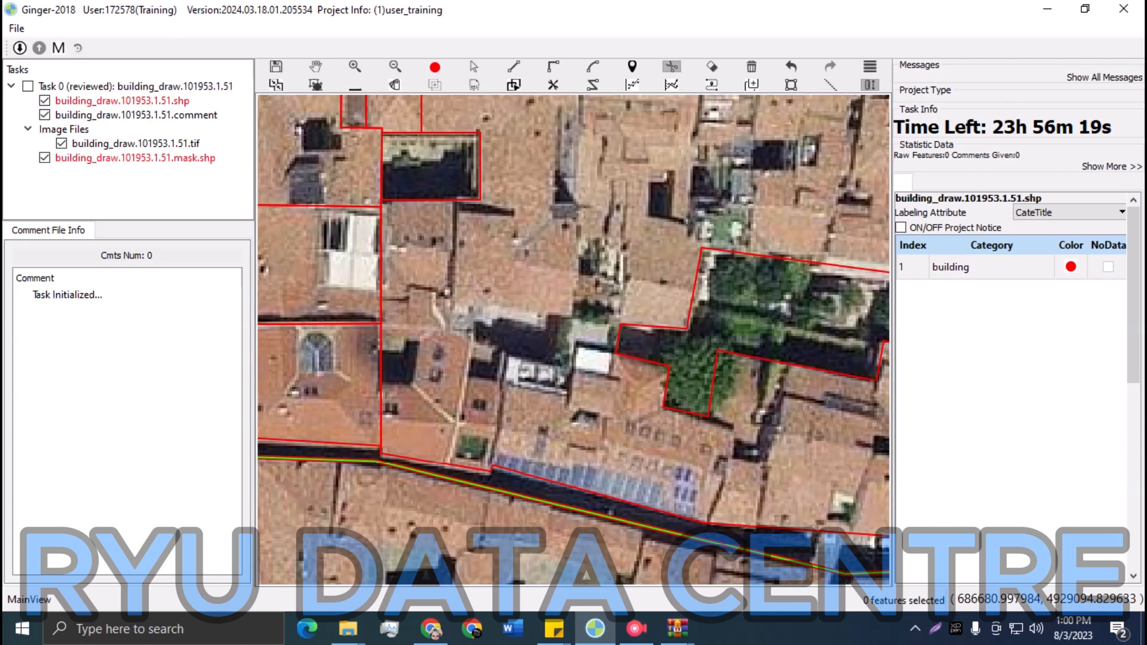
pyautogui.click(455, 199)
pyautogui.click(451, 326)
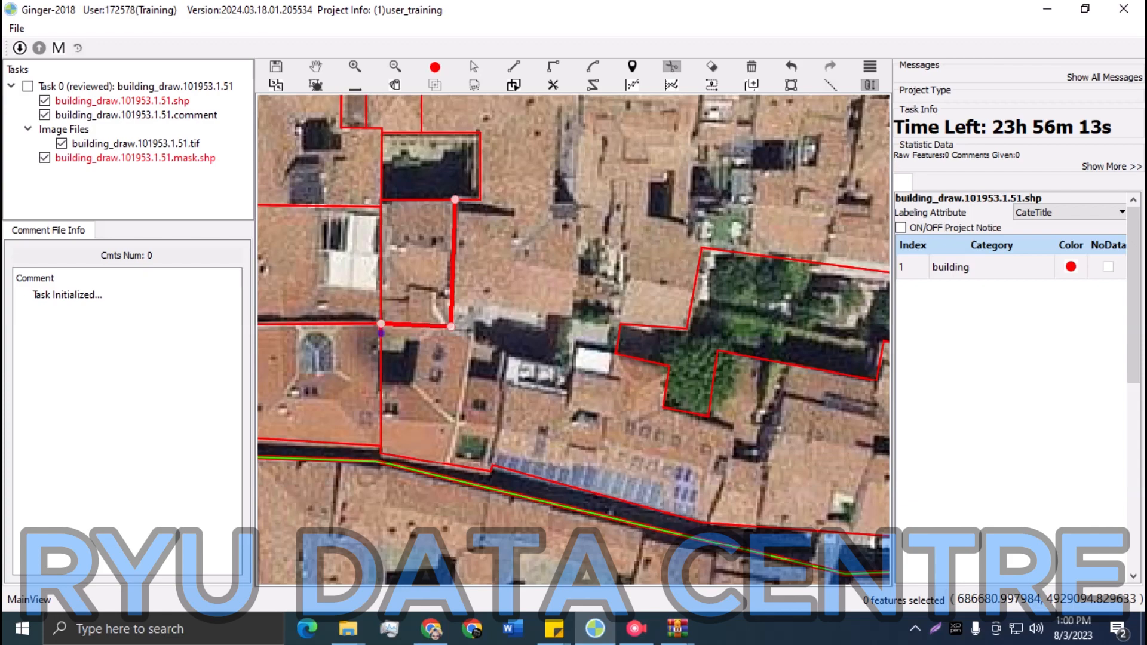
pyautogui.rightClick(380, 333)
# Split off the red-roofed building and the narrow building east of it, cutting along their edges down to the southern street
pyautogui.moveTo(380, 333); pyautogui.dragTo(336, 313)
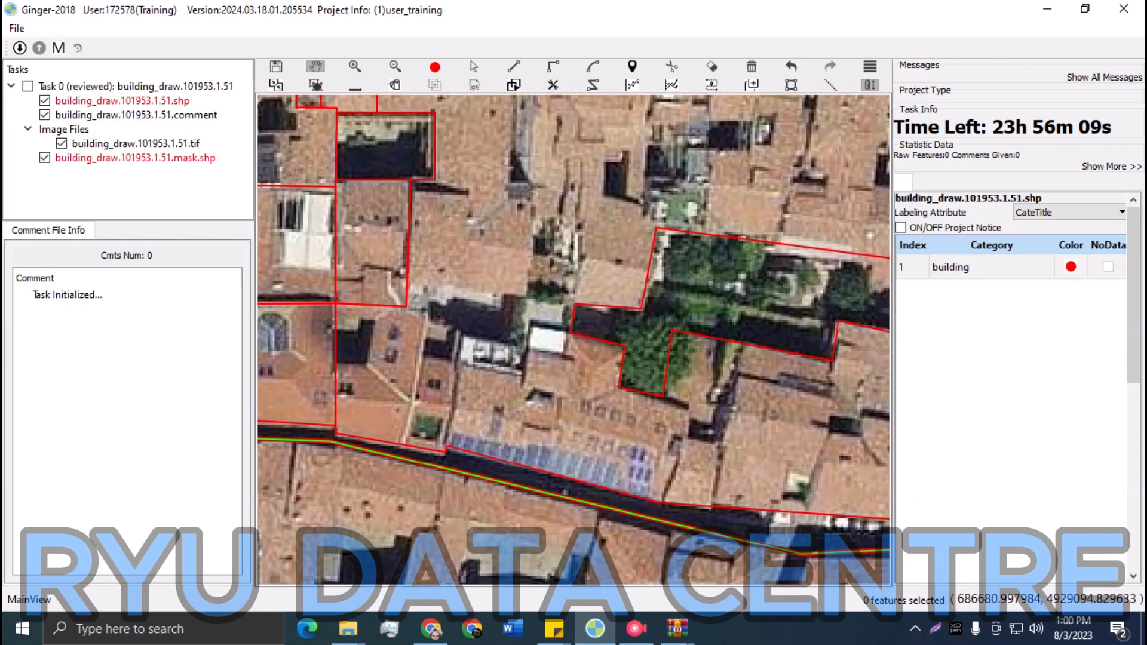
pyautogui.press('c')
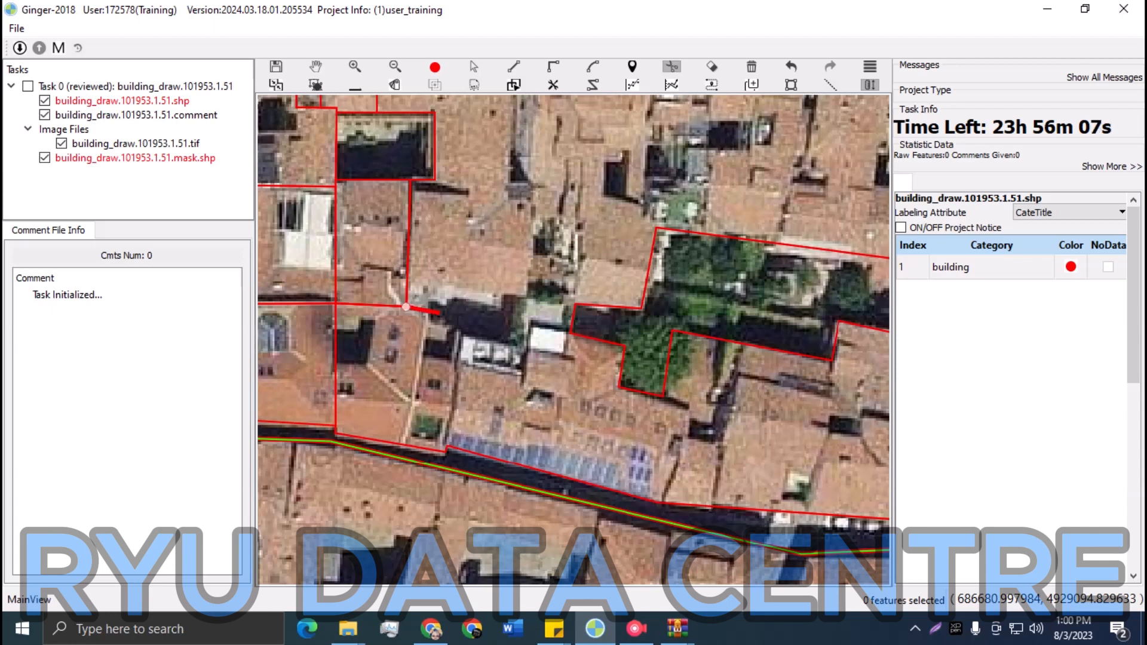
pyautogui.click(434, 311)
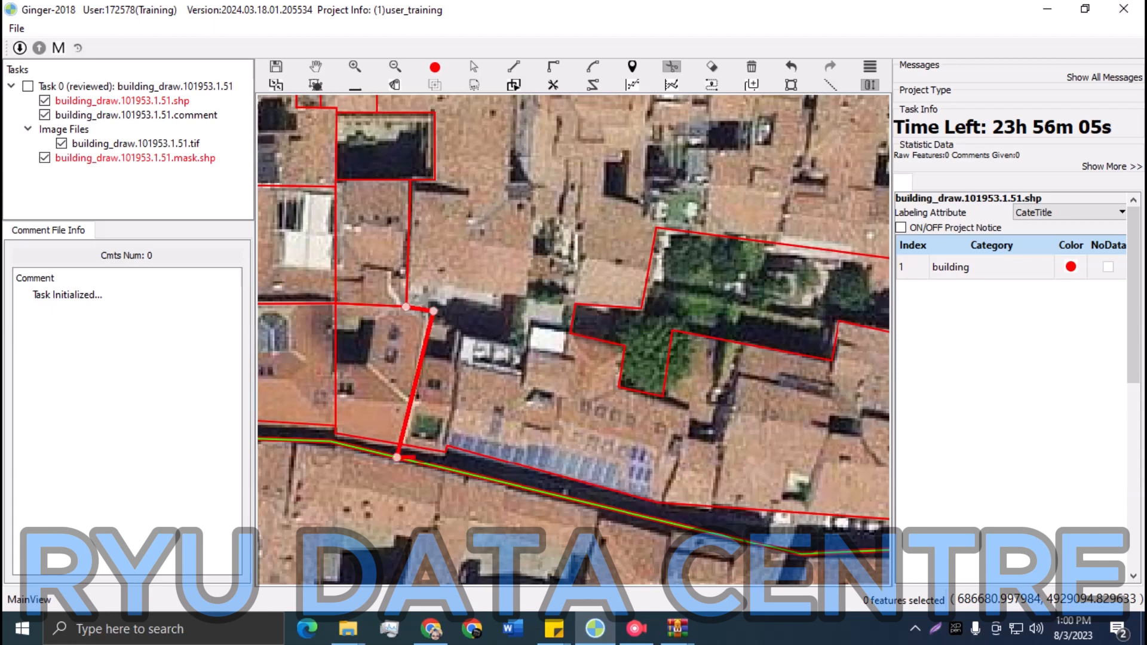
pyautogui.click(454, 474)
pyautogui.click(448, 445)
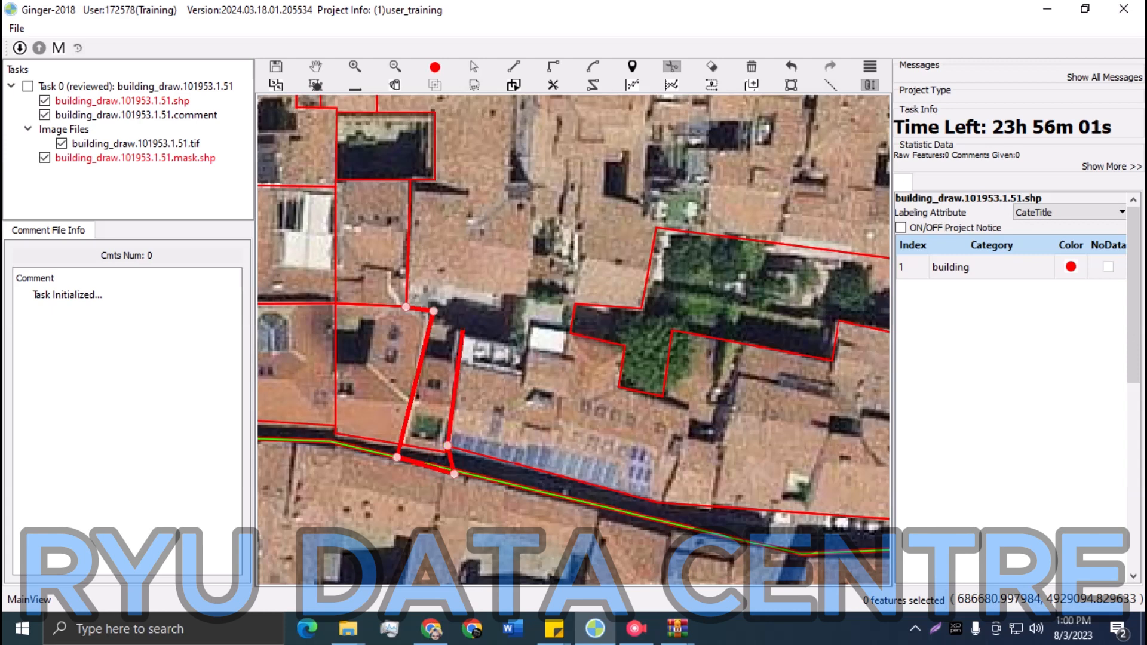
pyautogui.click(461, 330)
pyautogui.doubleClick(416, 321)
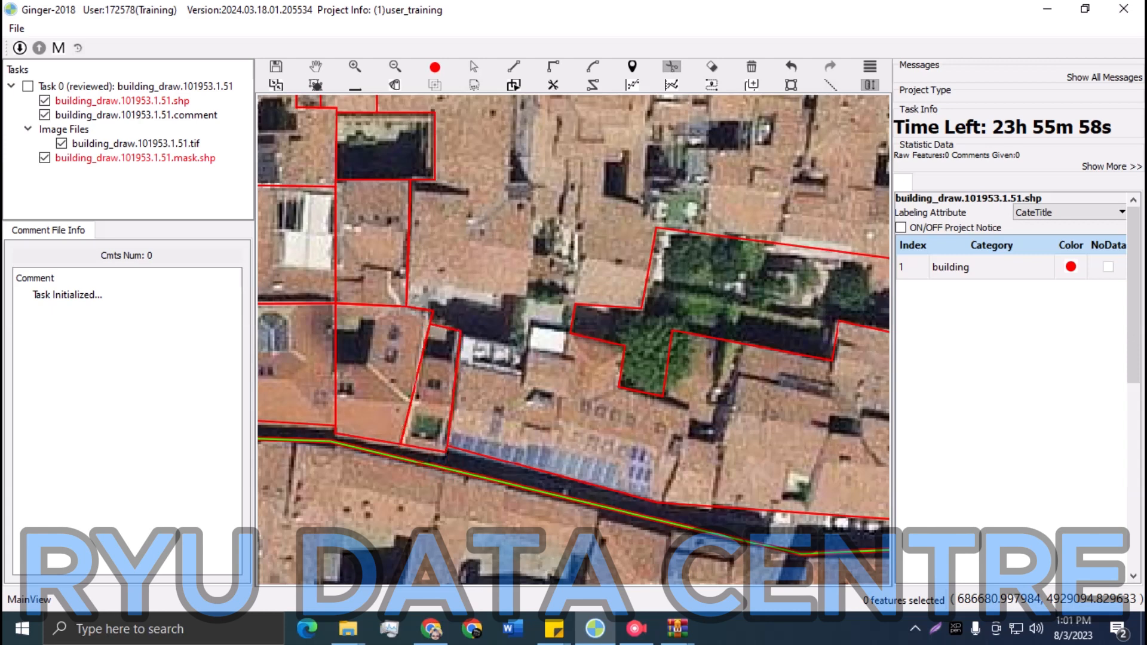
# Divide the small building south of the courtyard with a notched right-angled cut line across its lower part
pyautogui.press('space')
pyautogui.moveTo(416, 321); pyautogui.dragTo(471, 363)
pyautogui.press('h')
pyautogui.press('h')
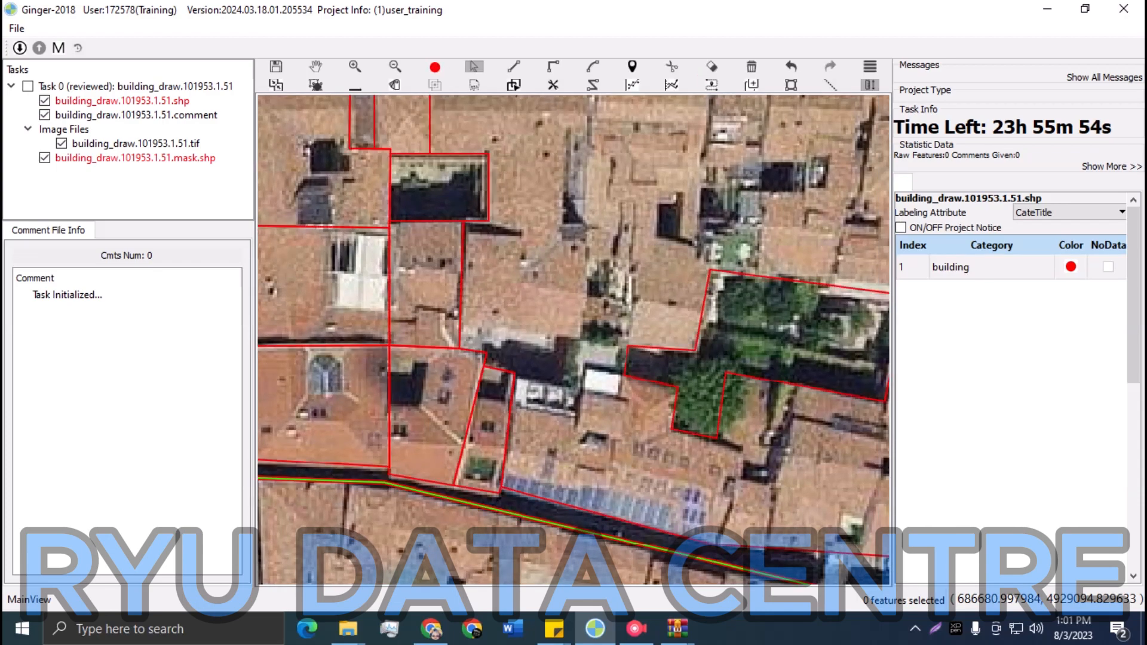
pyautogui.scroll(1, 445, 322)
pyautogui.press('d')
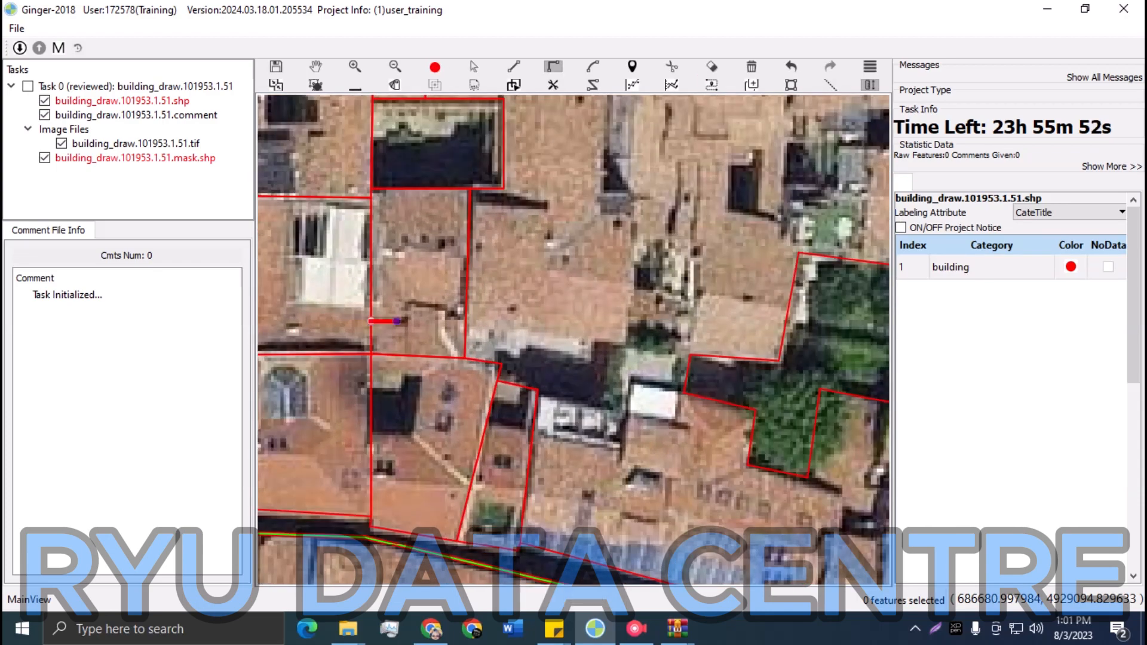
pyautogui.click(407, 321)
pyautogui.click(447, 321)
pyautogui.click(493, 320)
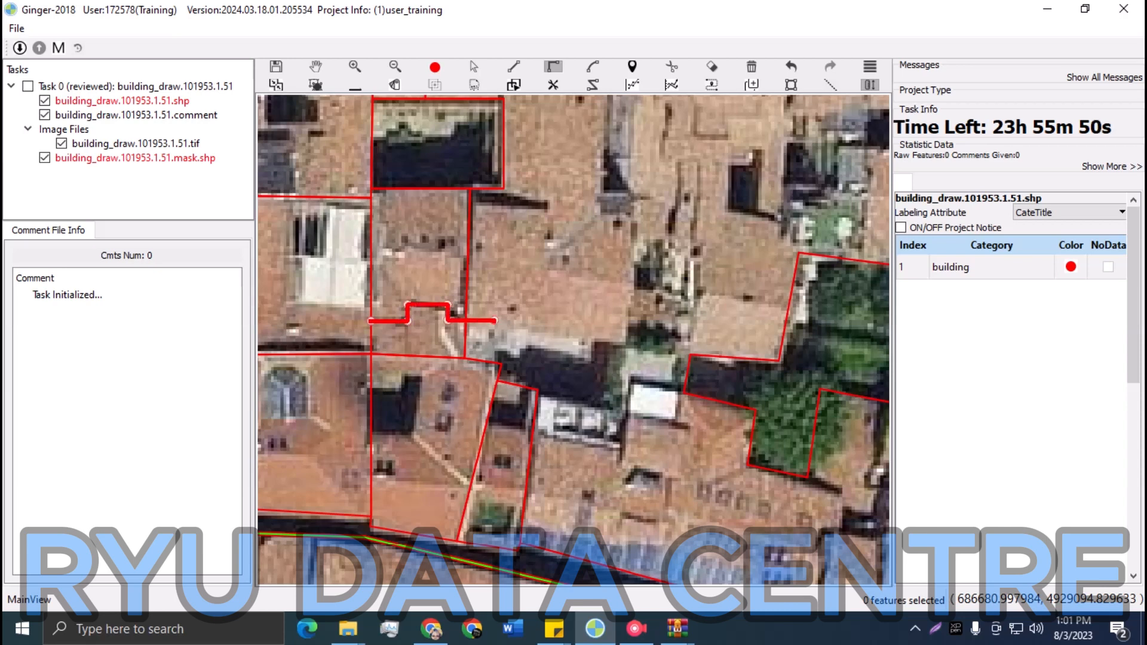
pyautogui.press('c')
pyautogui.rightClick(474, 311)
# Merge the notched lower section with the red-roofed building south of it
pyautogui.press('s')
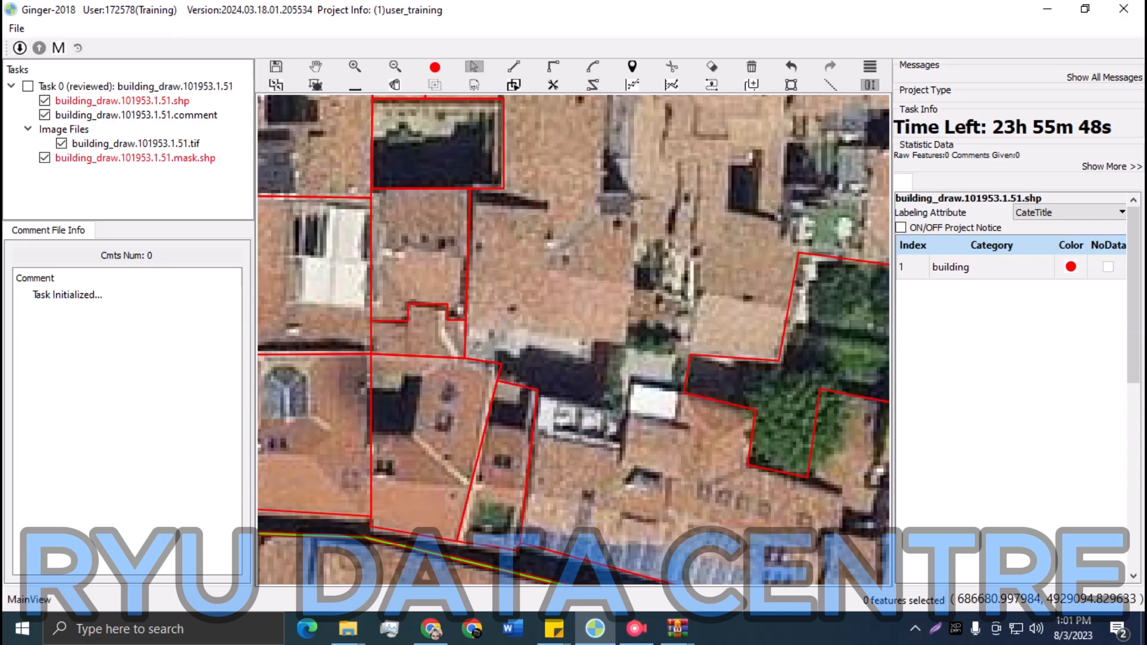
pyautogui.moveTo(417, 384); pyautogui.dragTo(409, 360)
pyautogui.press('m')
pyautogui.press('h')
pyautogui.scroll(5, 573, 341)
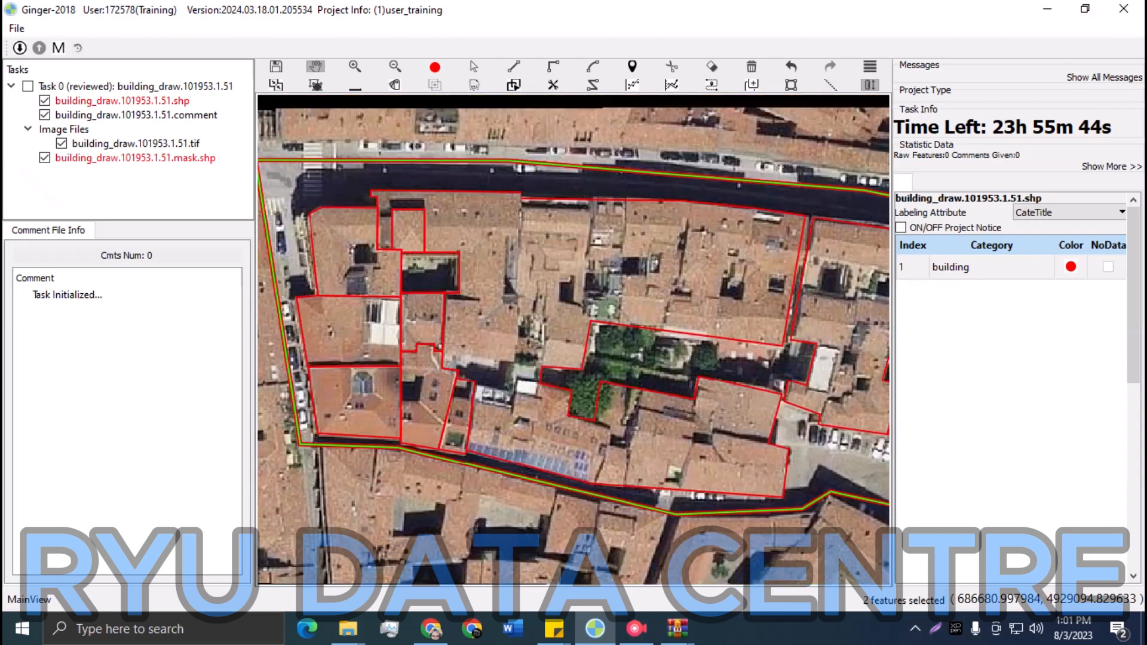
# Split off the large building south and east of the courtyard by cutting down its east wall and along its south edge
pyautogui.scroll(1, 459, 252)
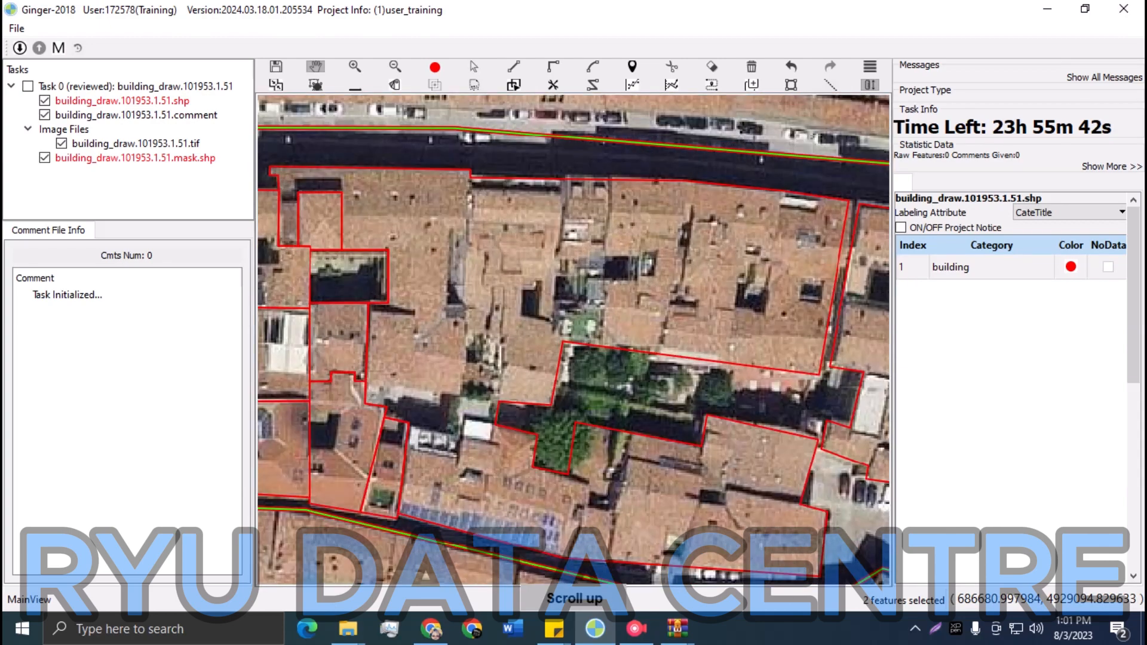
pyautogui.press('r')
pyautogui.click(471, 178)
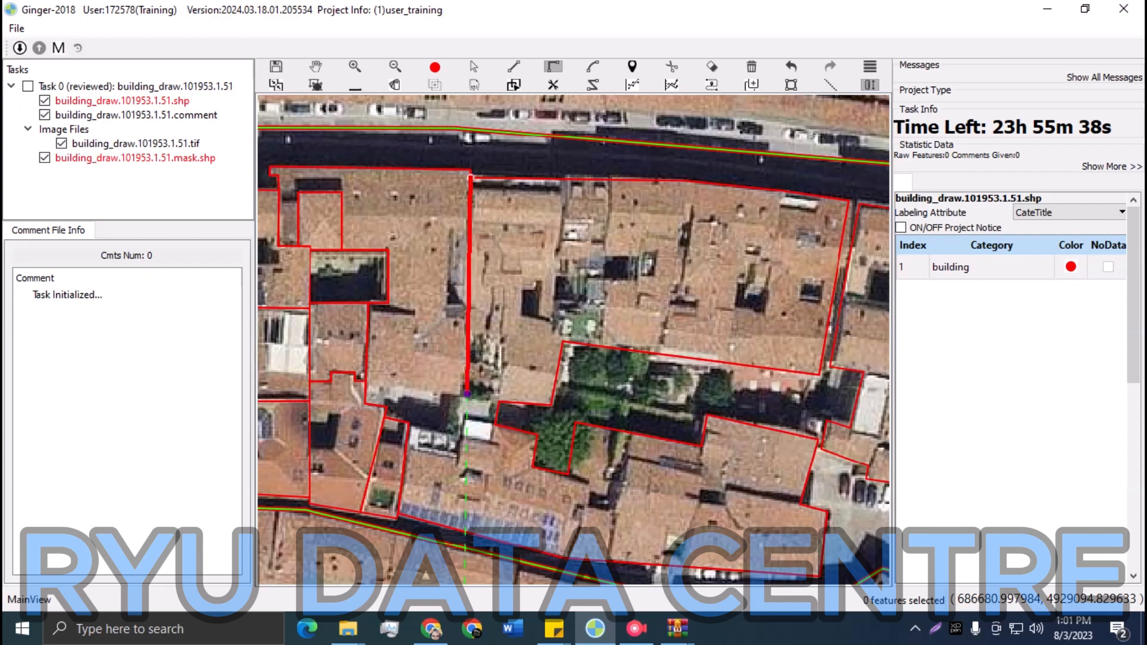
pyautogui.click(468, 394)
pyautogui.scroll(1, 366, 394)
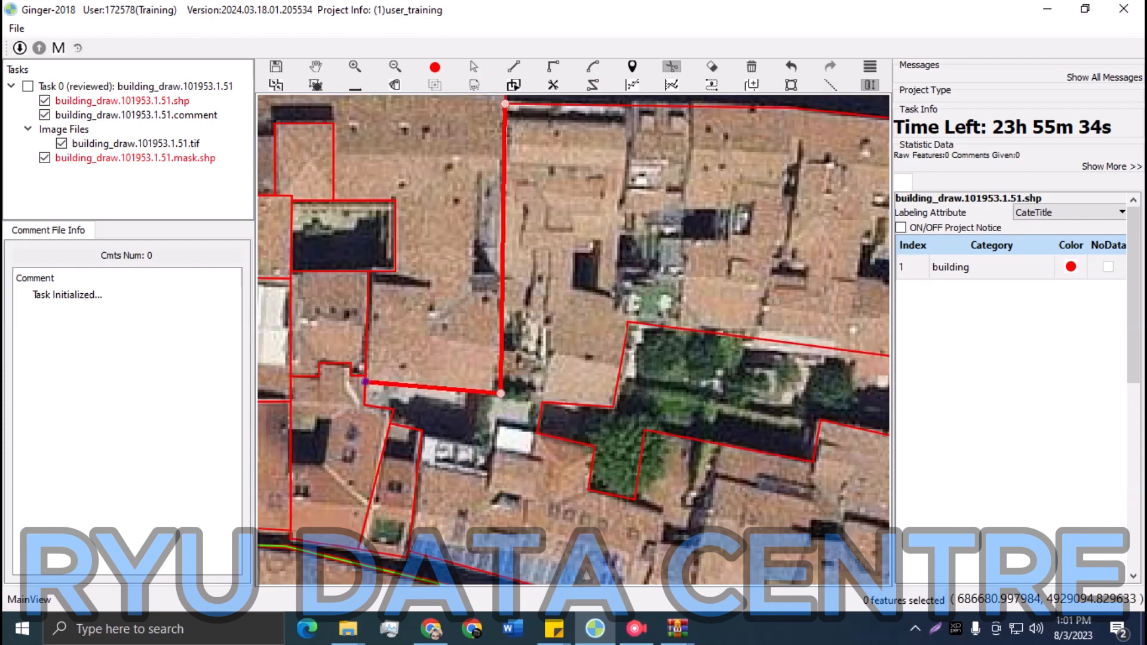
pyautogui.rightClick(405, 376)
# Cut a narrow rectangular light well out of that building along the middle of its east edge
pyautogui.press('space')
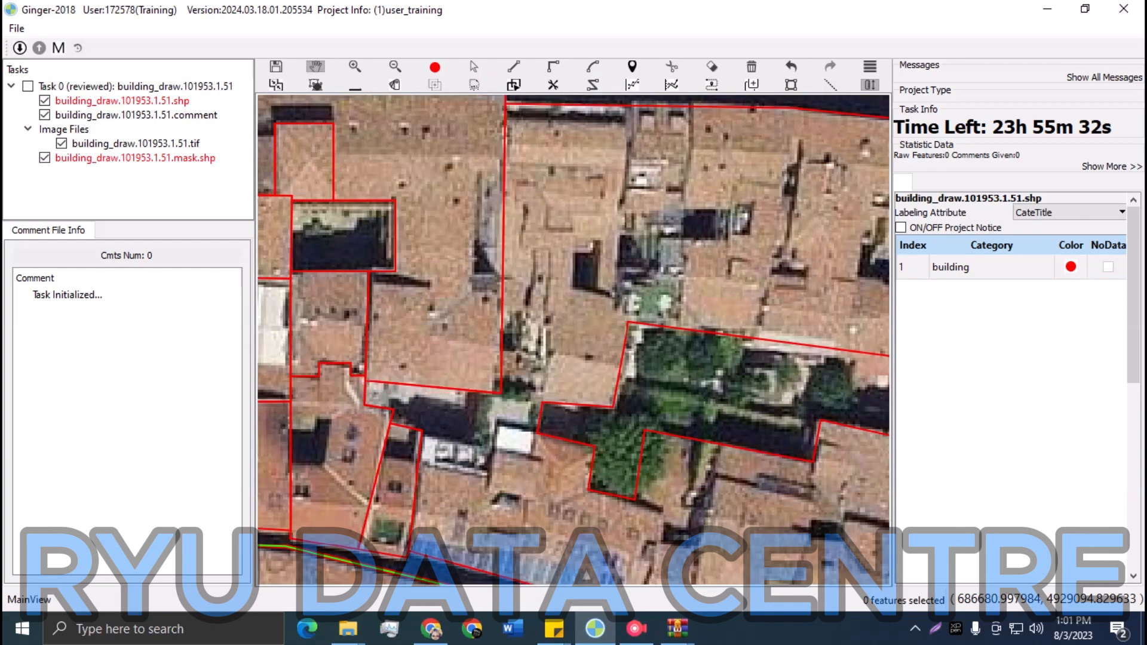
pyautogui.moveTo(405, 375); pyautogui.dragTo(349, 428)
pyautogui.press('space')
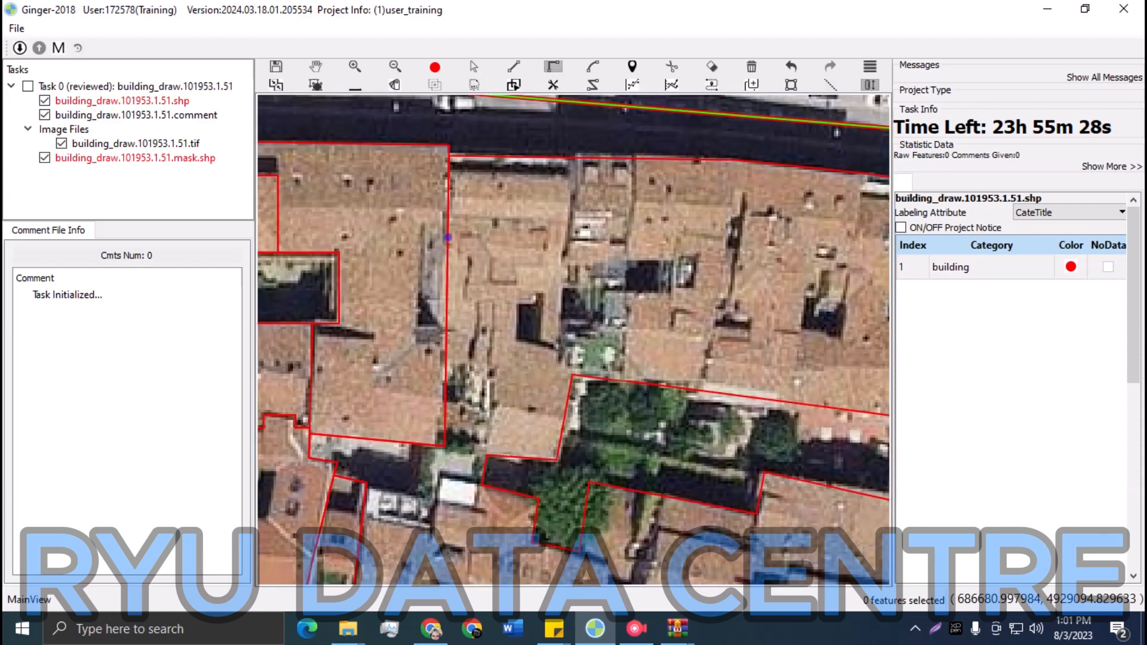
pyautogui.click(448, 233)
pyautogui.click(423, 233)
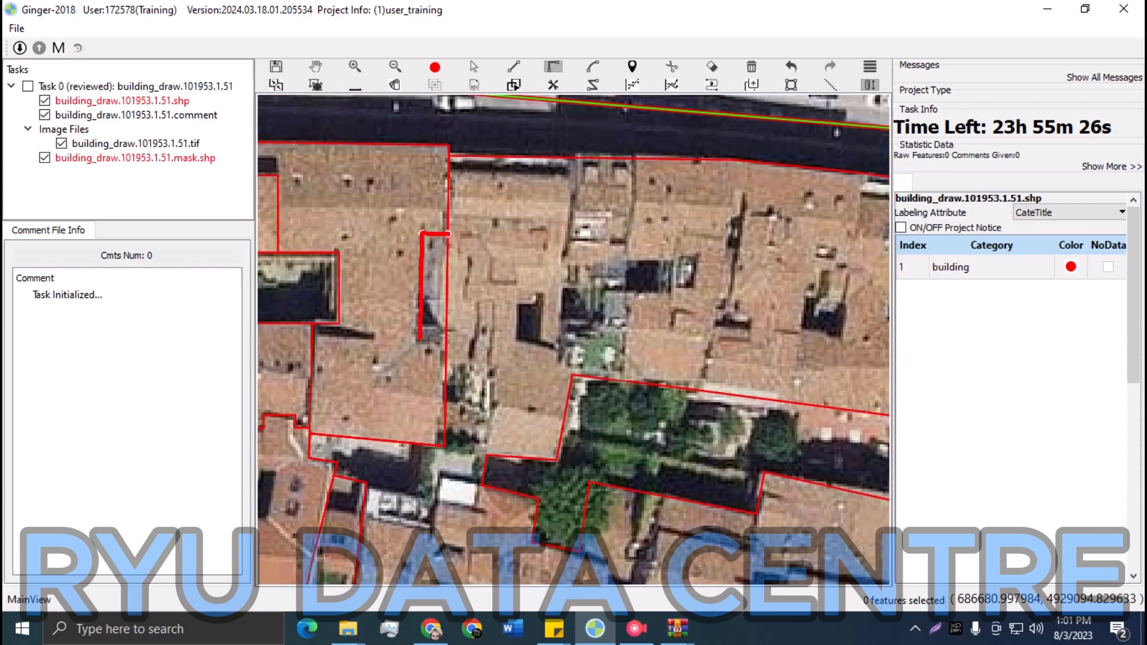
pyautogui.click(419, 338)
pyautogui.click(455, 338)
pyautogui.press('c')
# Separate the solar-panelled southern building with a stepped cut along its north edge, from the garden corner to the narrow building
pyautogui.press('space')
pyautogui.moveTo(459, 336); pyautogui.dragTo(405, 312)
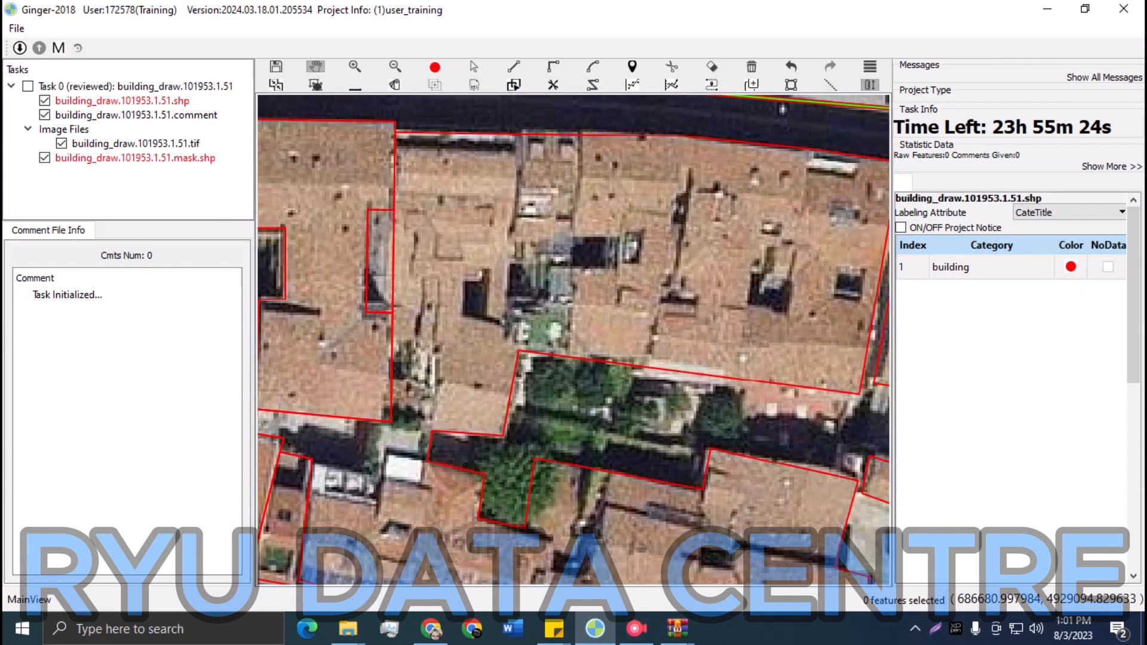
pyautogui.moveTo(478, 382); pyautogui.dragTo(493, 302)
pyautogui.moveTo(466, 346); pyautogui.dragTo(539, 312)
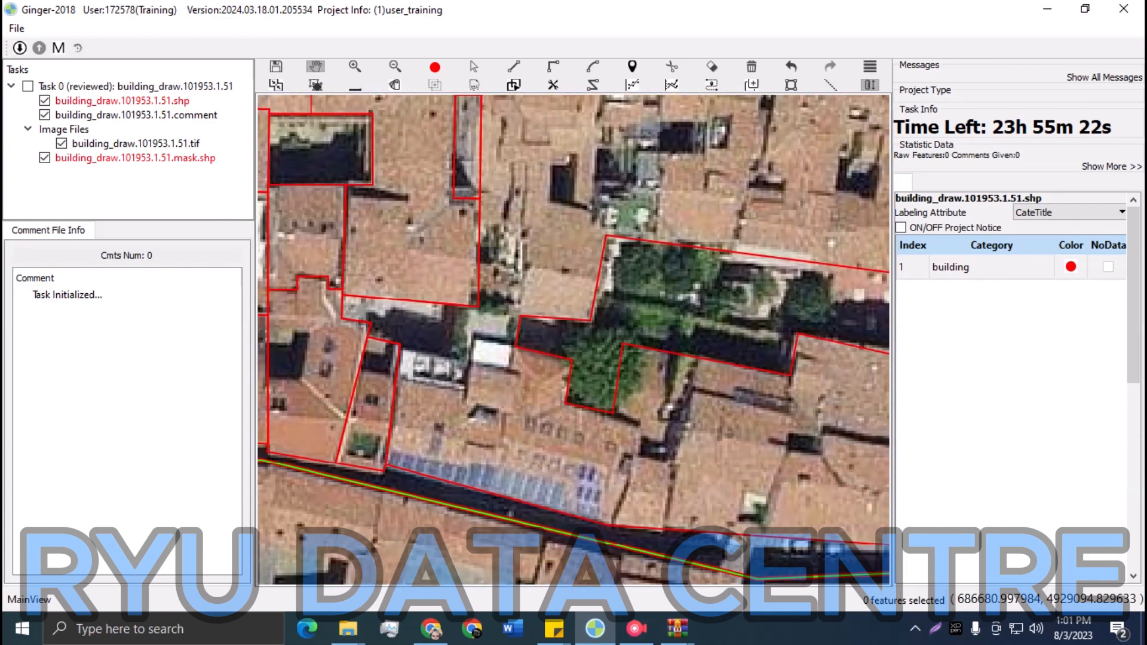
pyautogui.press('d')
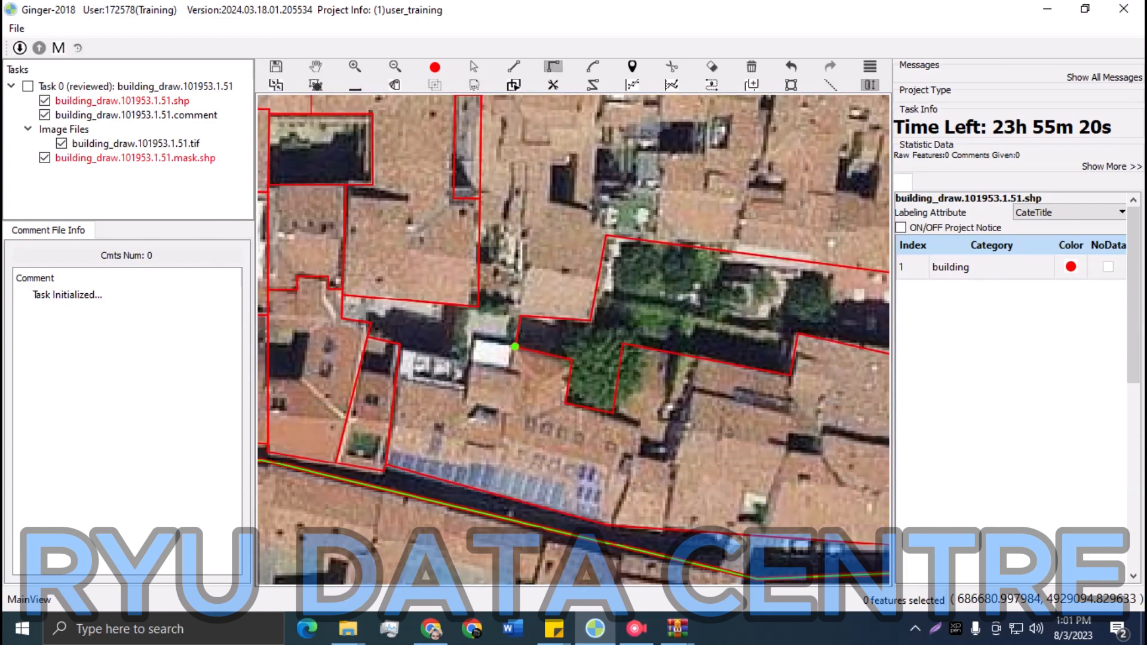
pyautogui.click(515, 346)
pyautogui.click(466, 365)
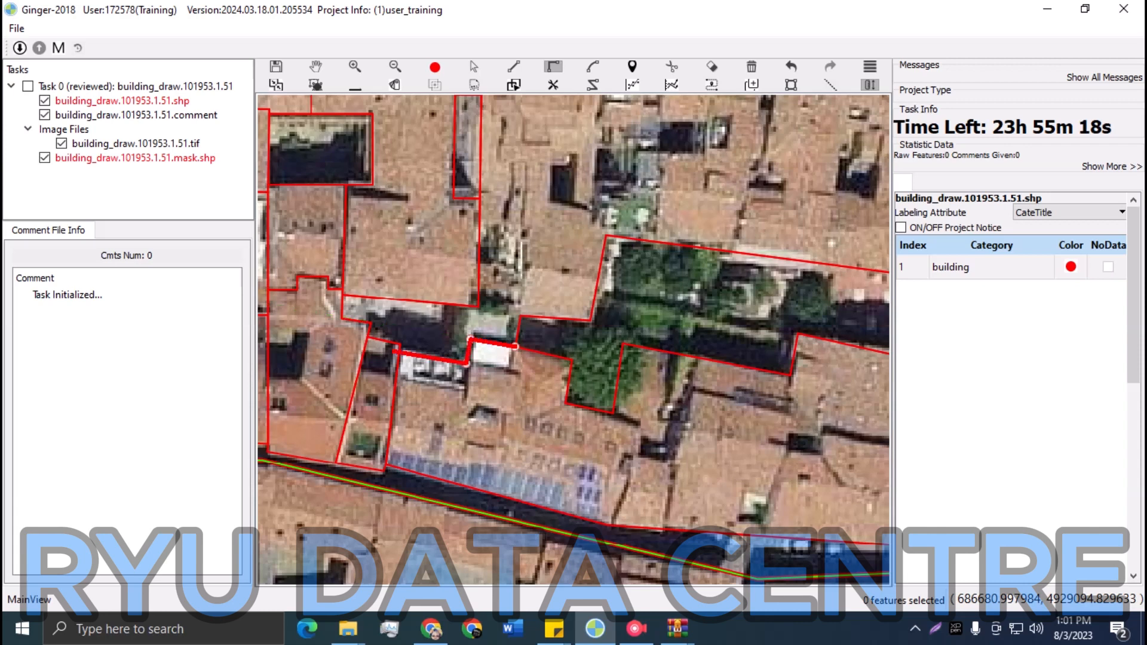
pyautogui.doubleClick(395, 351)
pyautogui.press('c')
pyautogui.click(395, 351)
pyautogui.press('h')
pyautogui.moveTo(400, 356); pyautogui.dragTo(370, 369)
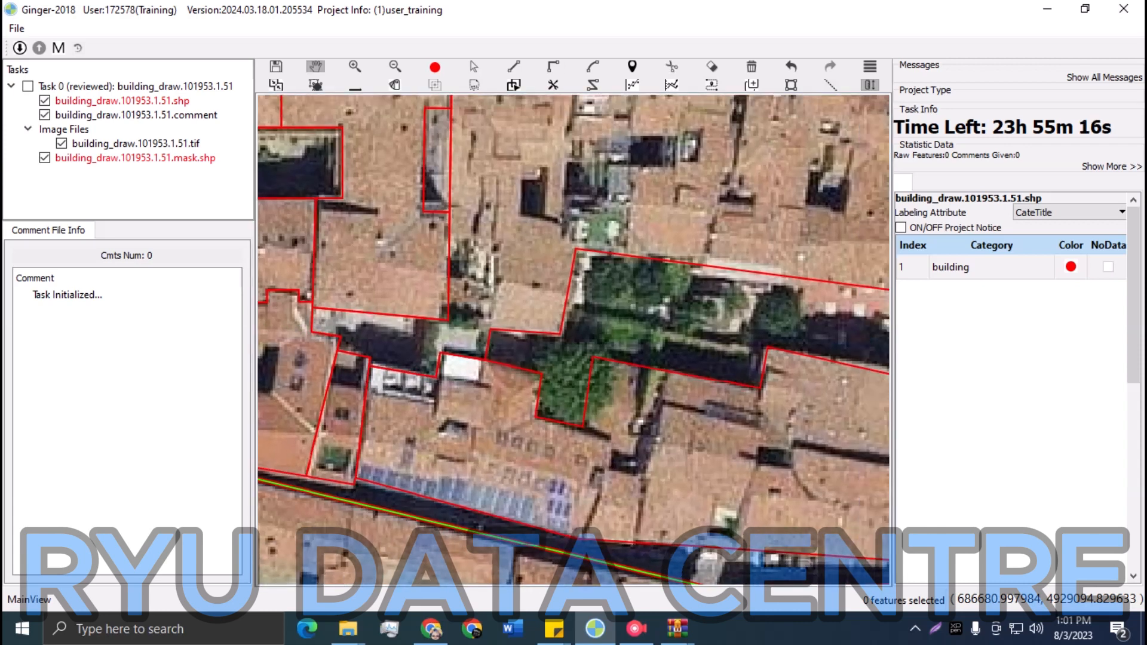
pyautogui.press('c')
pyautogui.click(448, 319)
pyautogui.press('Escape')
pyautogui.moveTo(412, 317); pyautogui.dragTo(412, 311)
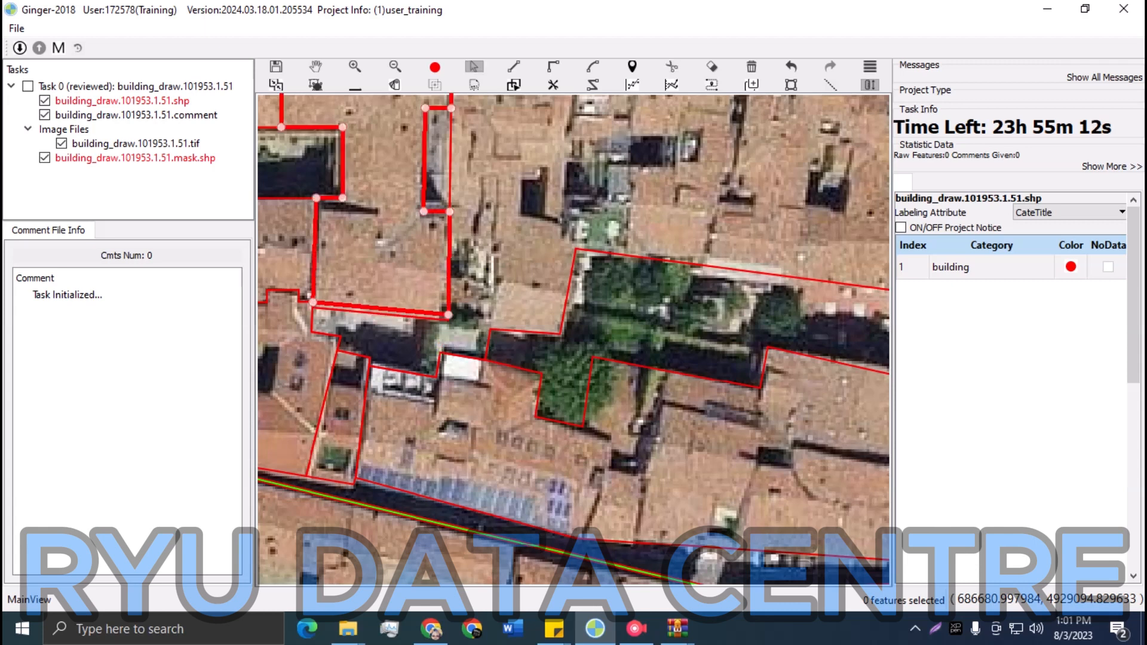
pyautogui.hotkey('ctrl', 'z')
# Try to split the gap area with a cut from the large building's south edge down to the white-roofed structure's corner
pyautogui.press('c')
pyautogui.scroll(3, 439, 323)
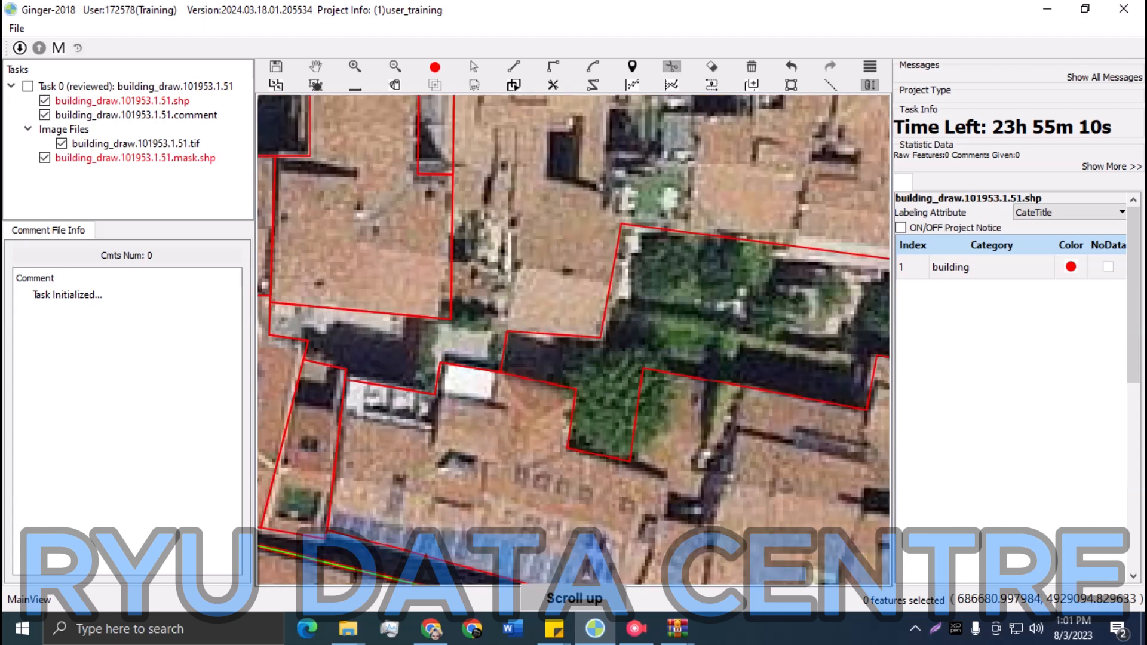
pyautogui.click(440, 305)
pyautogui.click(441, 365)
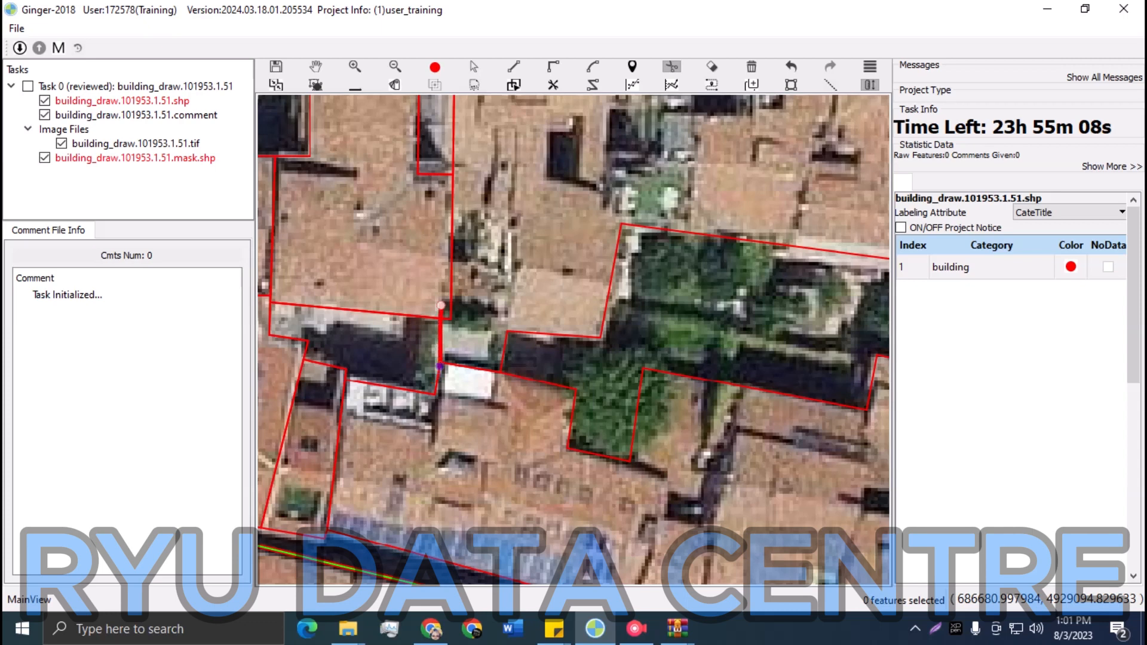
pyautogui.doubleClick(436, 388)
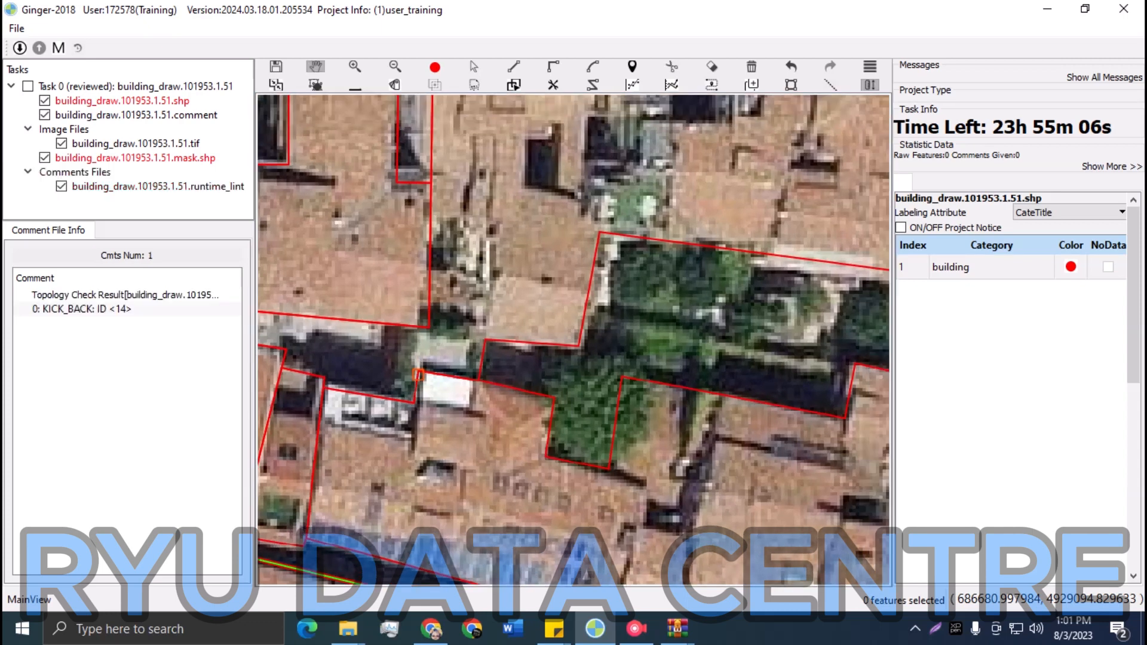
# Try cutting from the large building's southeast corner to the edge just above the white-roofed structure
pyautogui.scroll(1, 435, 389)
pyautogui.press('c')
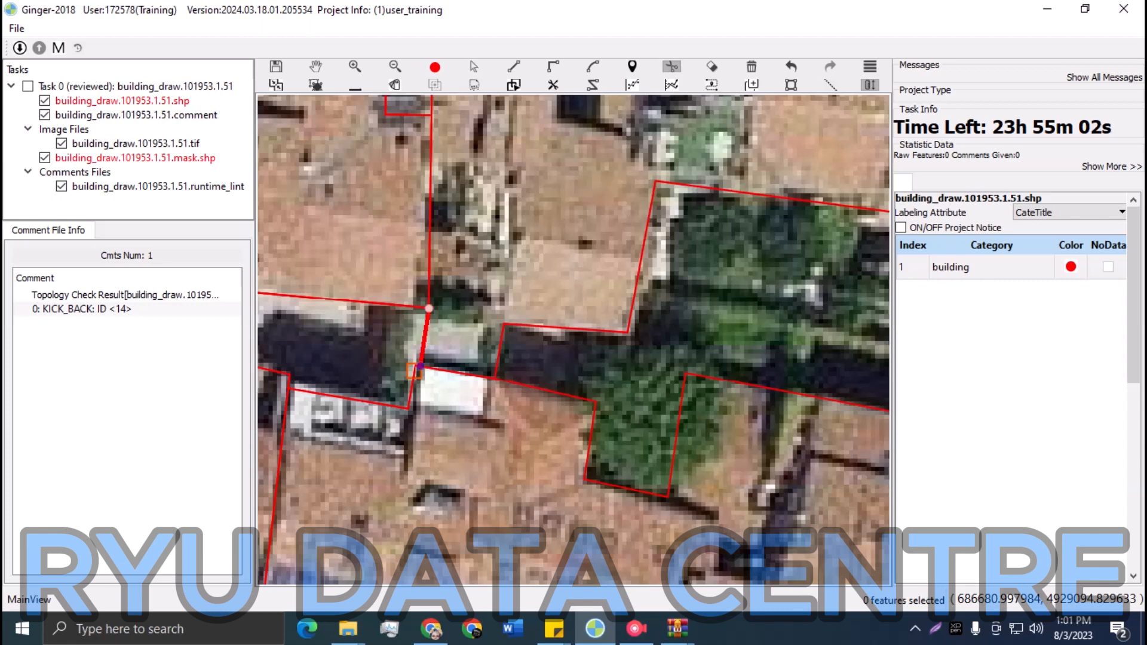
pyautogui.click(419, 365)
pyautogui.doubleClick(447, 371)
pyautogui.scroll(3, 436, 364)
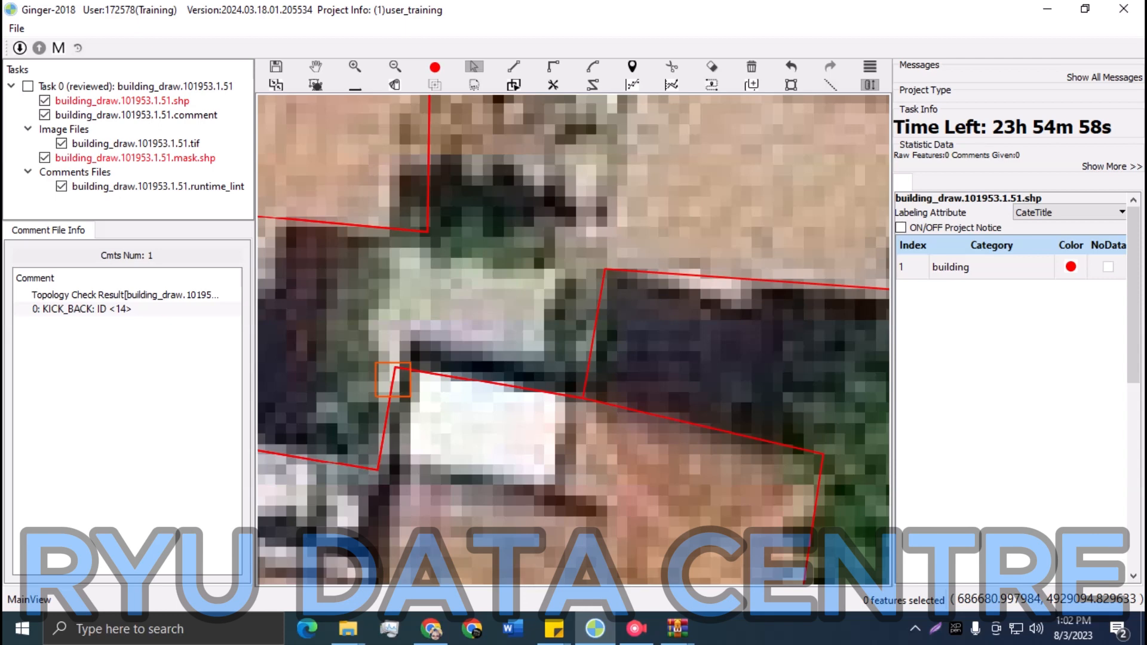
pyautogui.press('c')
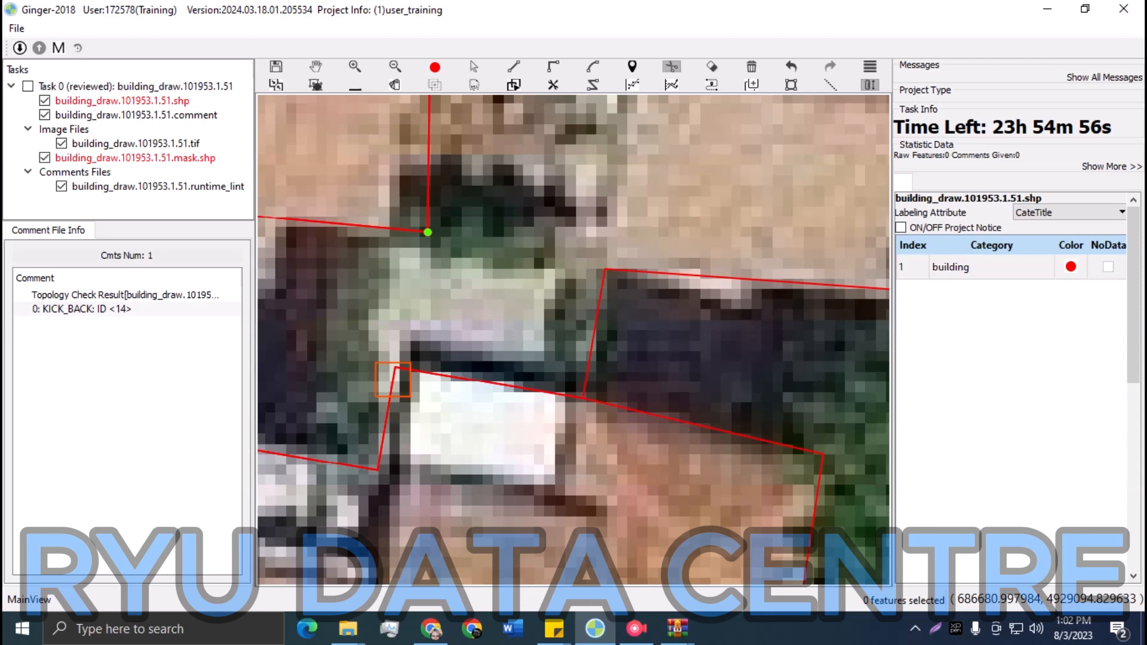
pyautogui.click(428, 232)
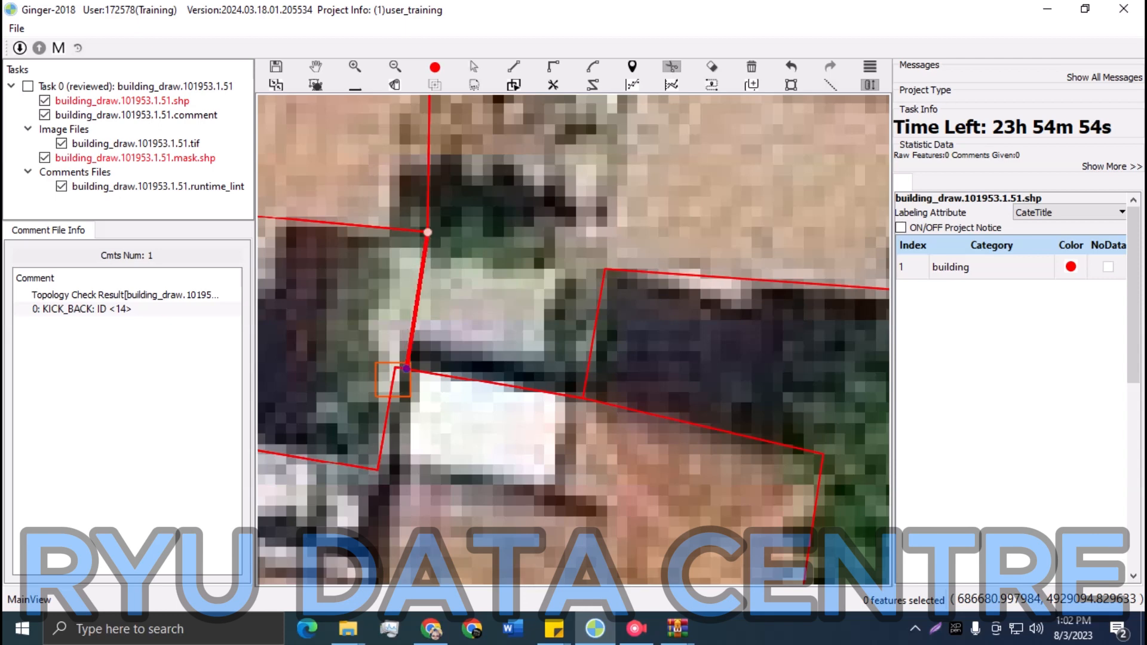
pyautogui.doubleClick(406, 370)
pyautogui.press('c')
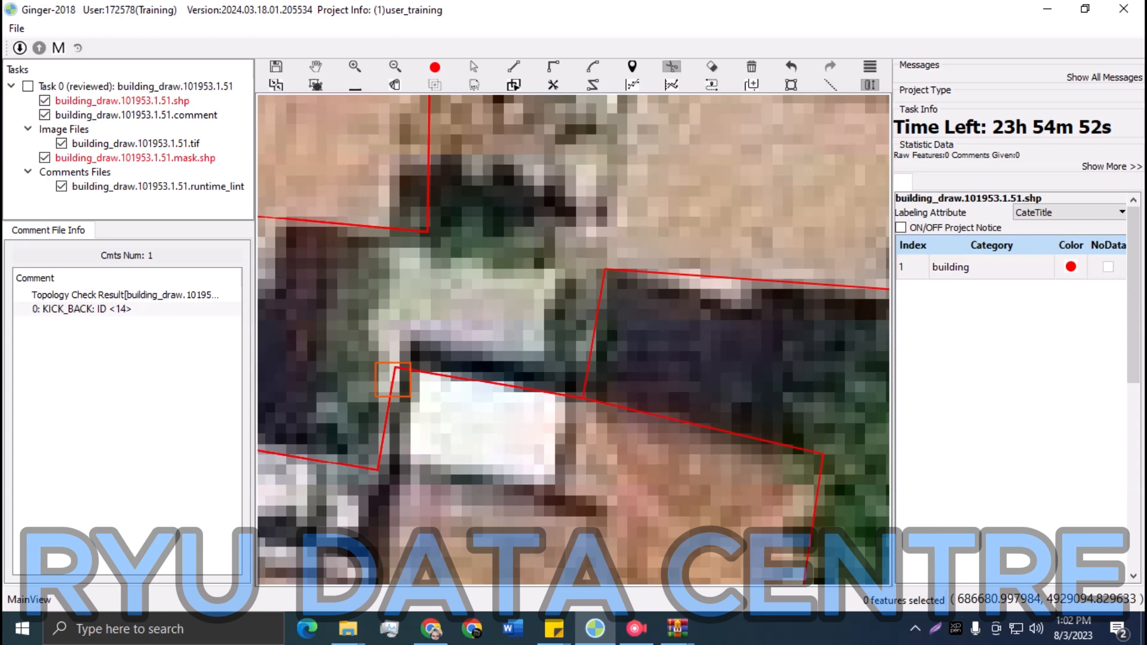
# Split off the dark yard by cutting from inside the large building's south edge across the wall beside the white-roofed structure
pyautogui.click(408, 191)
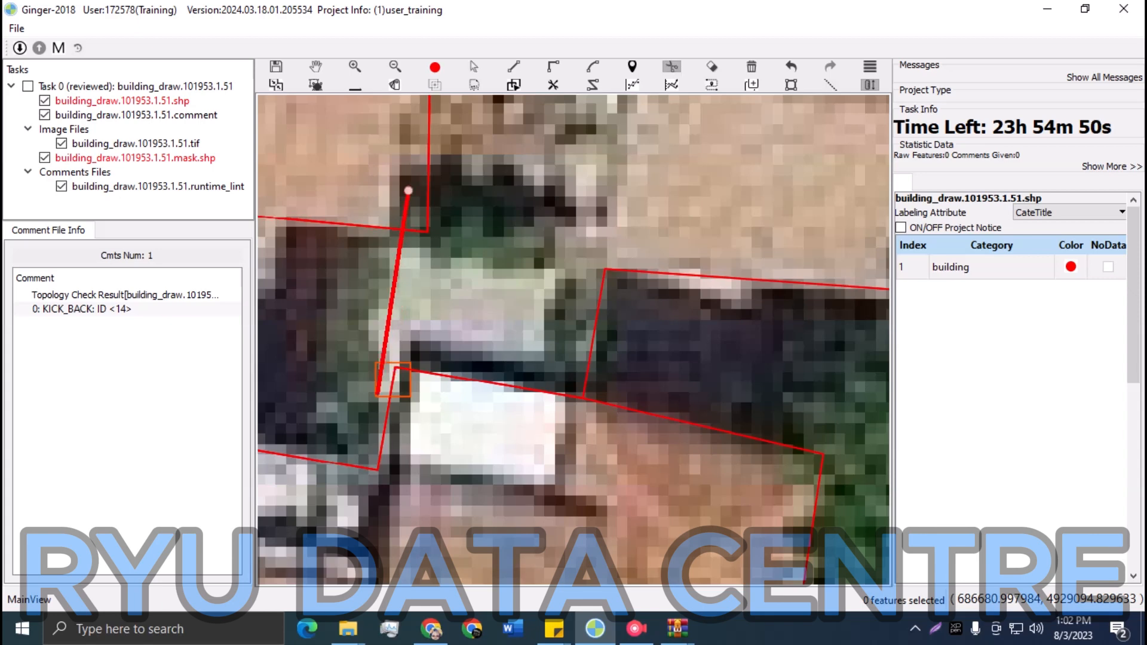
pyautogui.click(378, 396)
pyautogui.click(402, 424)
pyautogui.rightClick(412, 422)
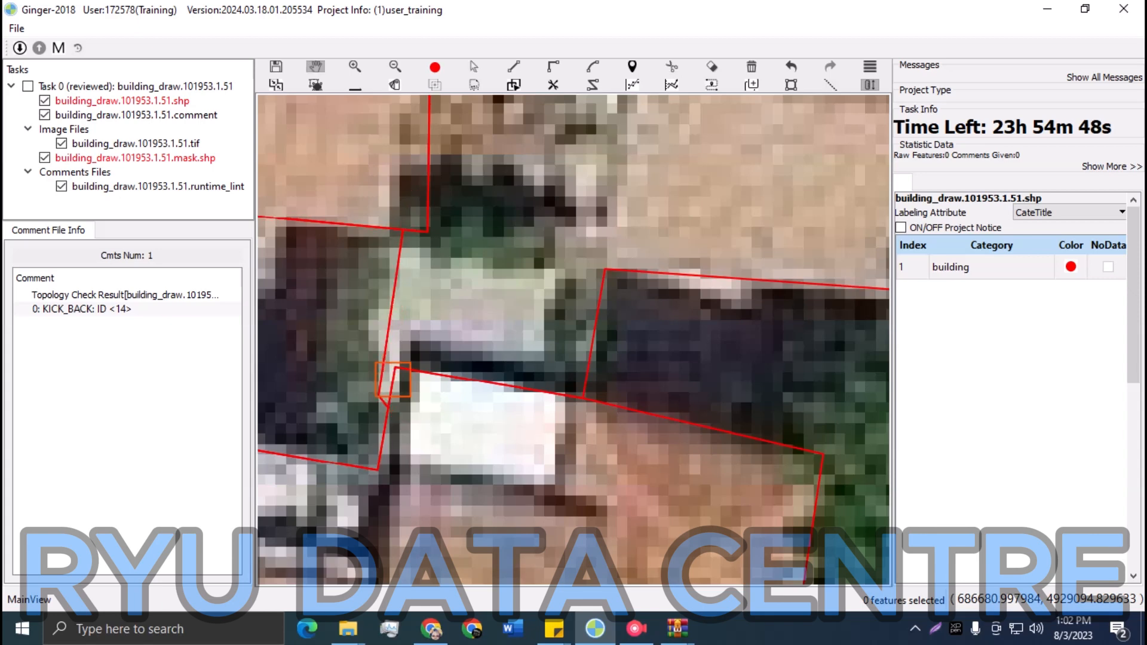
# Run a zigzag cut line across the northern block along three building boundaries, starting at the west wall of the green-terraced building
pyautogui.scroll(-2, 412, 406)
pyautogui.moveTo(413, 406); pyautogui.dragTo(364, 440)
pyautogui.scroll(-2, 444, 466)
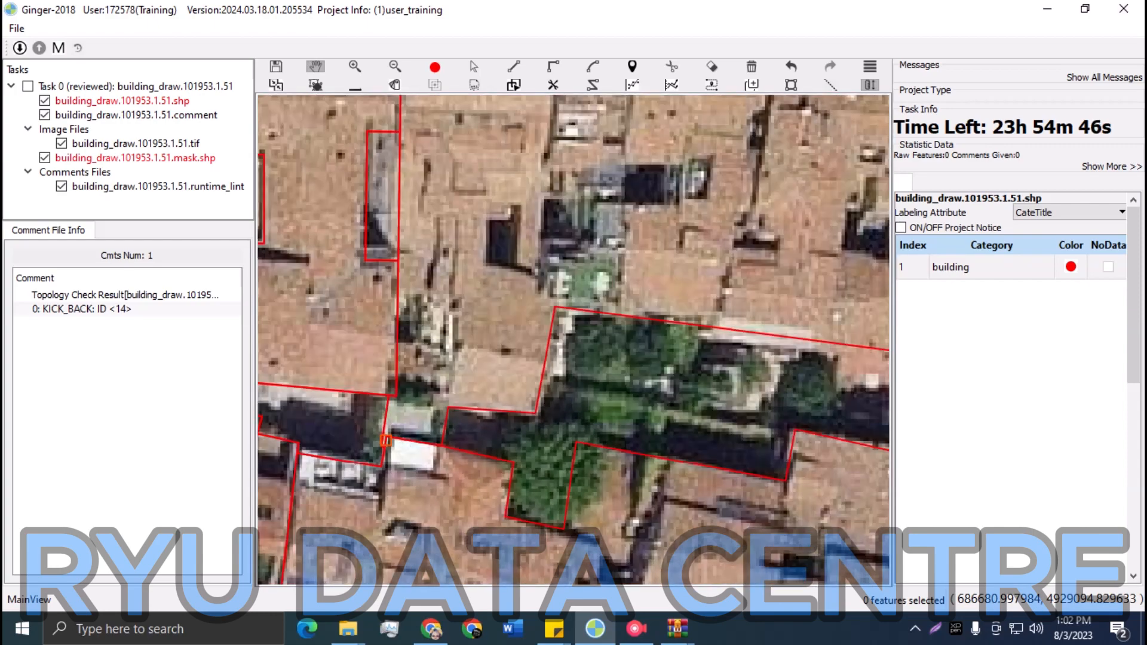
pyautogui.moveTo(444, 466); pyautogui.dragTo(353, 527)
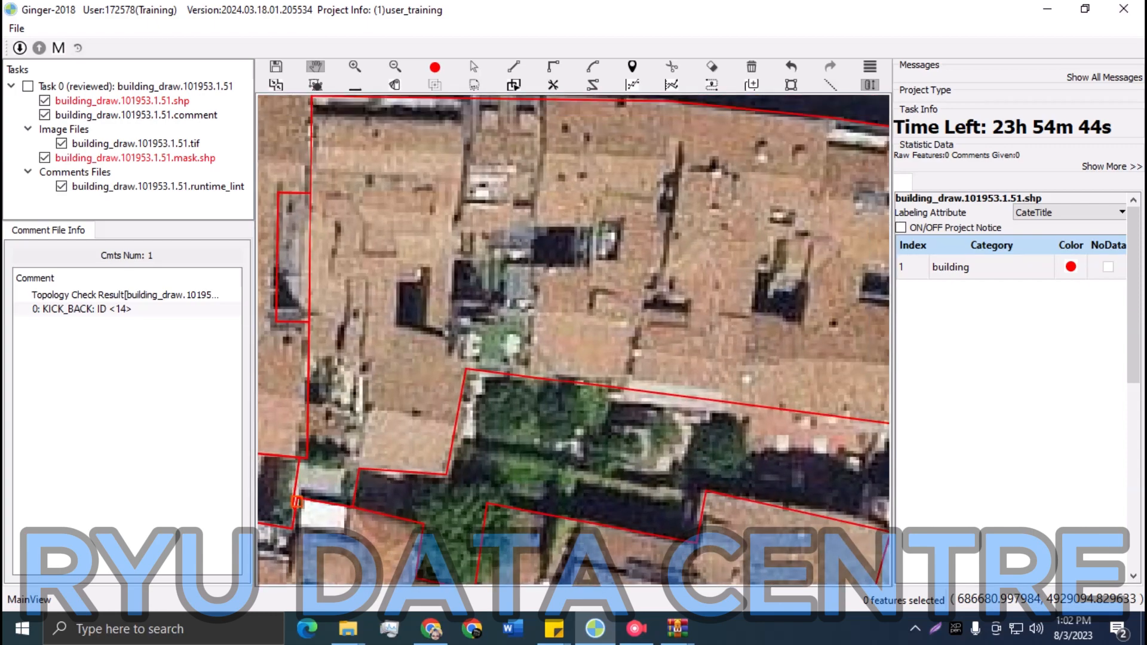
pyautogui.scroll(-2, 469, 232)
pyautogui.moveTo(470, 232); pyautogui.dragTo(437, 231)
pyautogui.press('c')
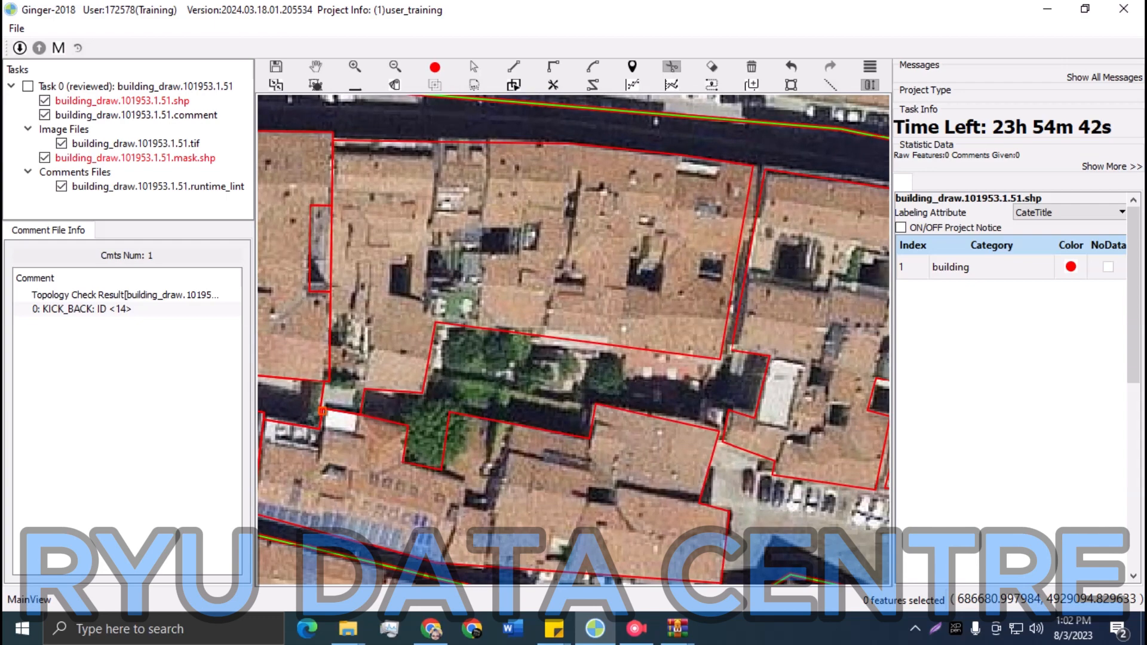
pyautogui.click(435, 142)
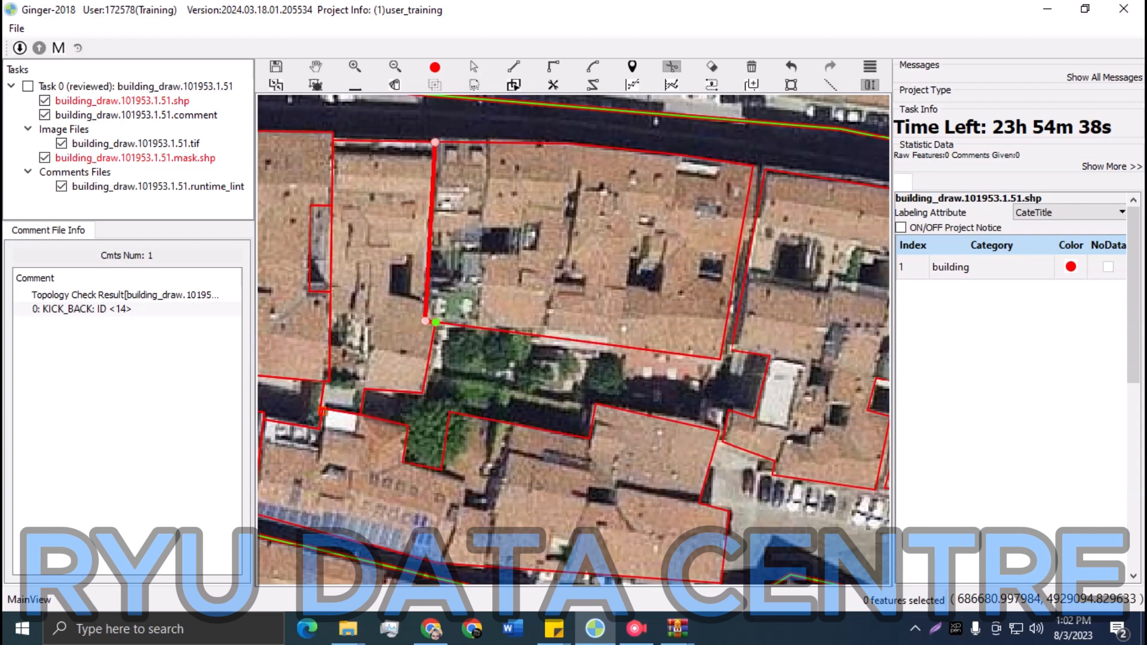
pyautogui.click(436, 323)
pyautogui.click(469, 374)
pyautogui.click(478, 328)
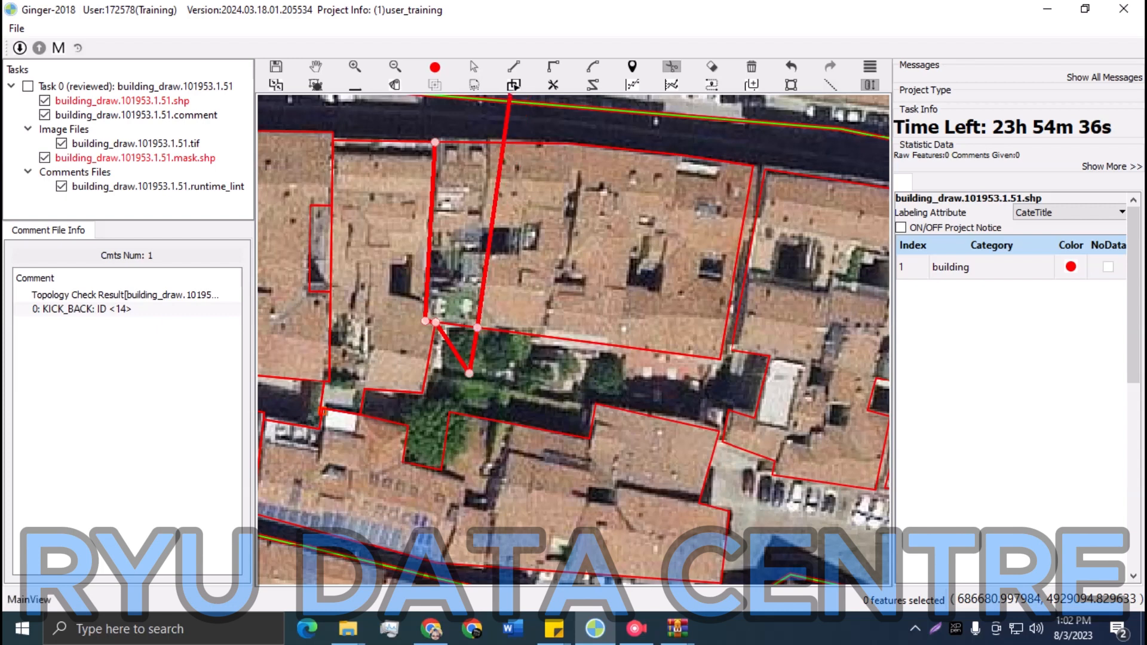
pyautogui.click(496, 113)
pyautogui.click(585, 144)
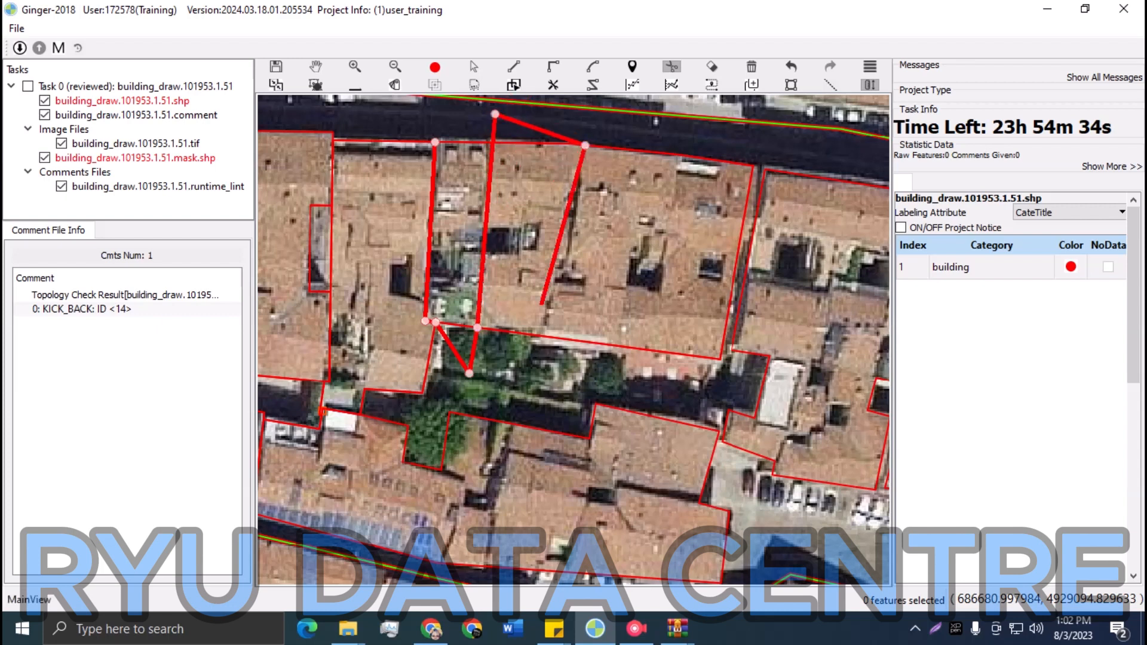
pyautogui.click(541, 353)
# Extend the cut line up the easternmost boundary, stepping around the dark courtyard's north side, and finish splitting the northern block
pyautogui.click(617, 346)
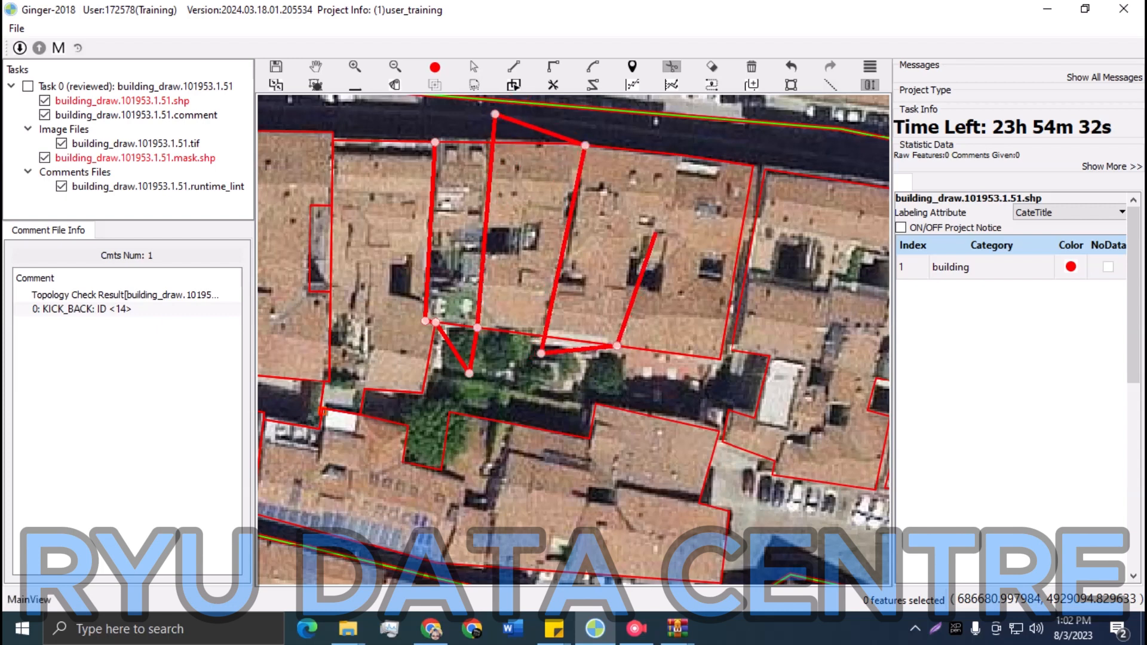
pyautogui.press('d')
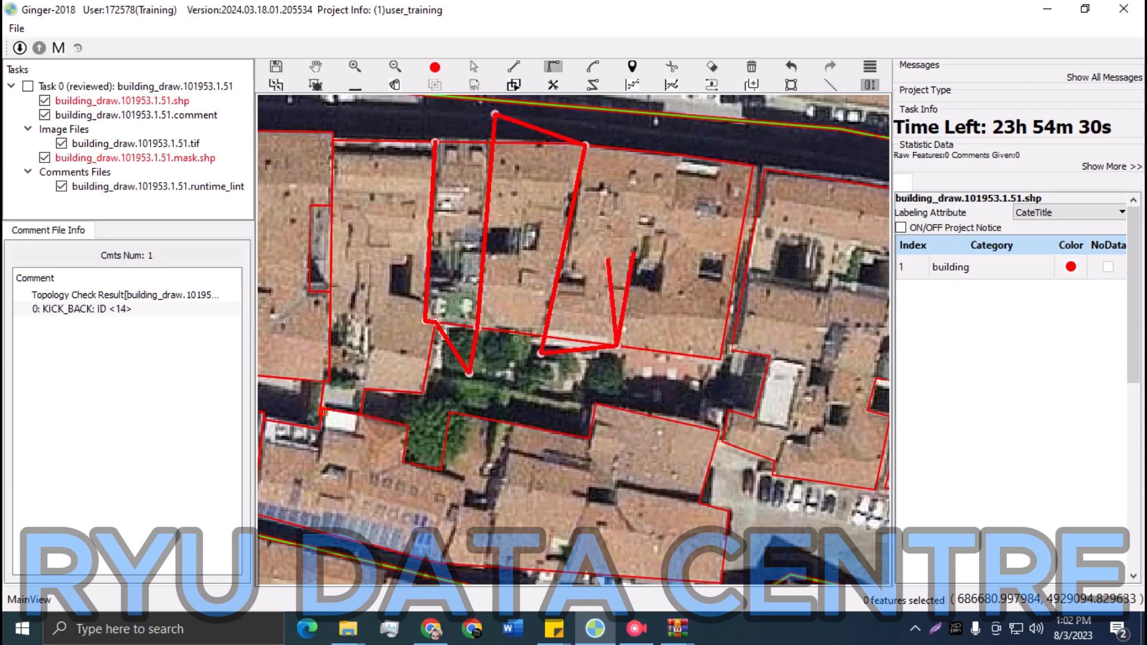
pyautogui.press('c')
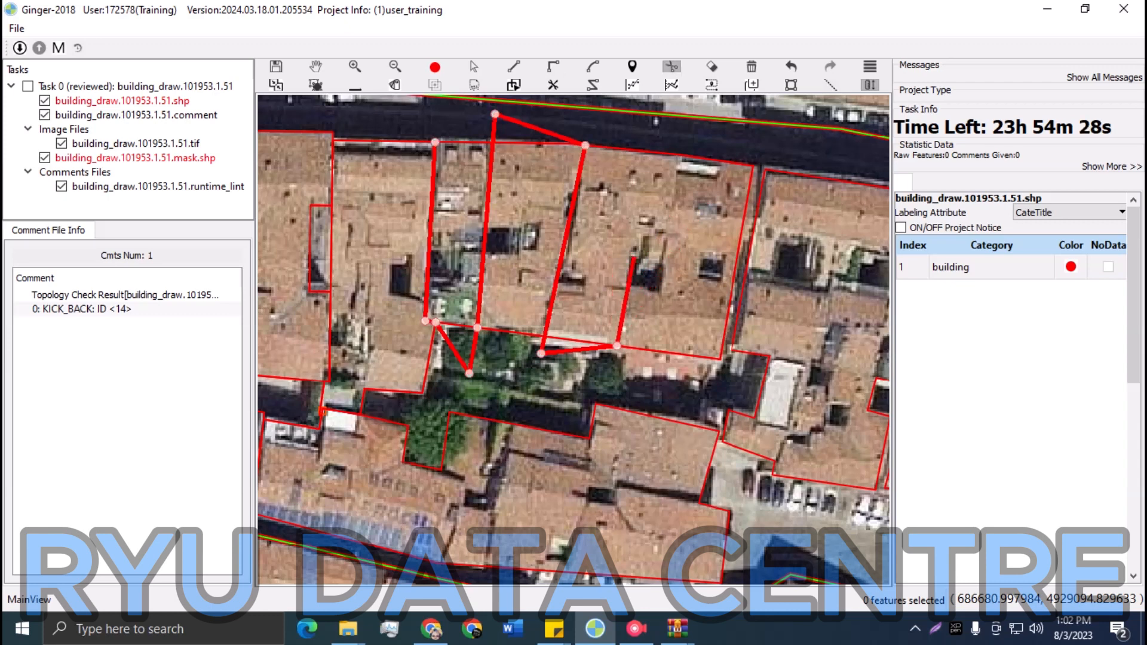
pyautogui.click(629, 257)
pyautogui.click(659, 258)
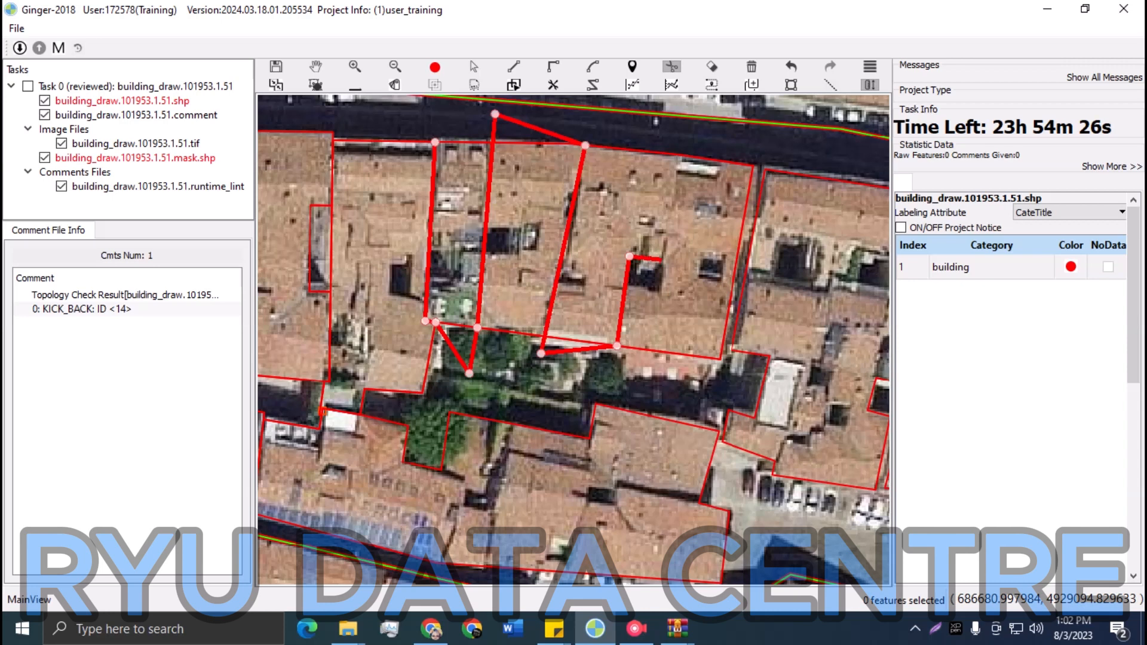
pyautogui.click(685, 130)
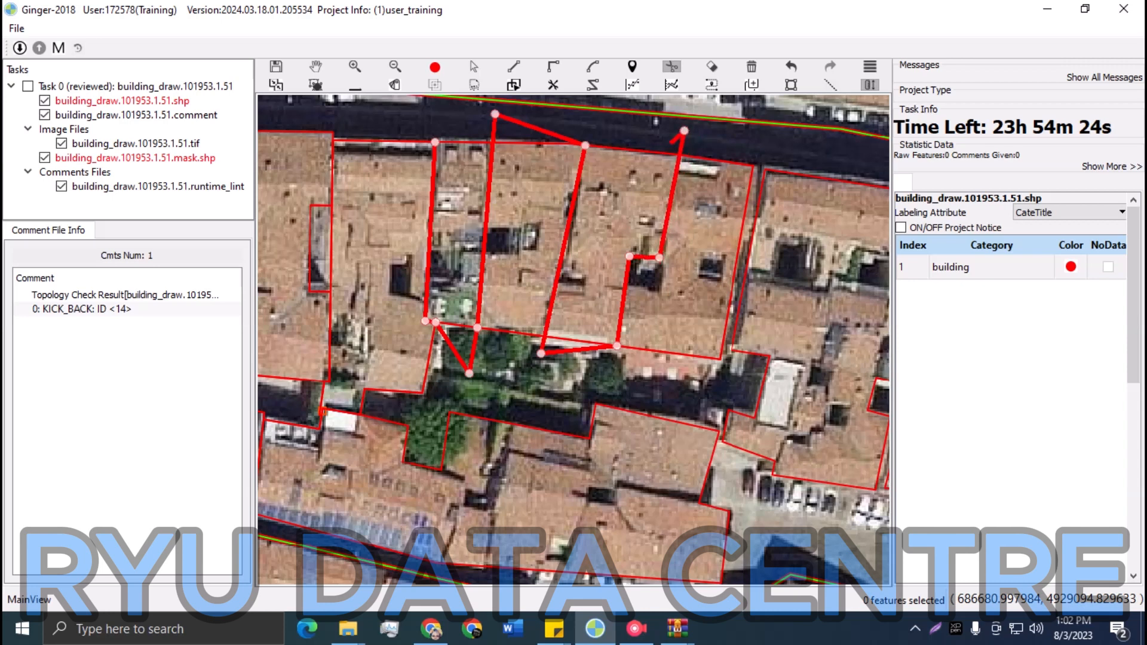
pyautogui.rightClick(675, 141)
pyautogui.press('h')
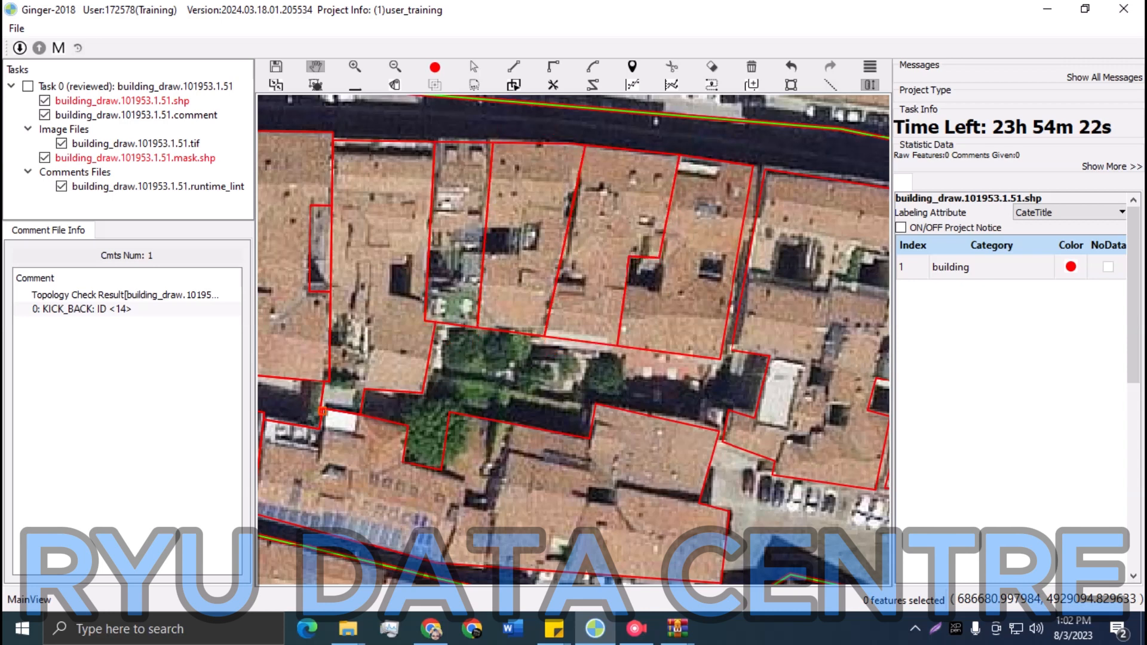
pyautogui.moveTo(675, 141); pyautogui.dragTo(720, 153)
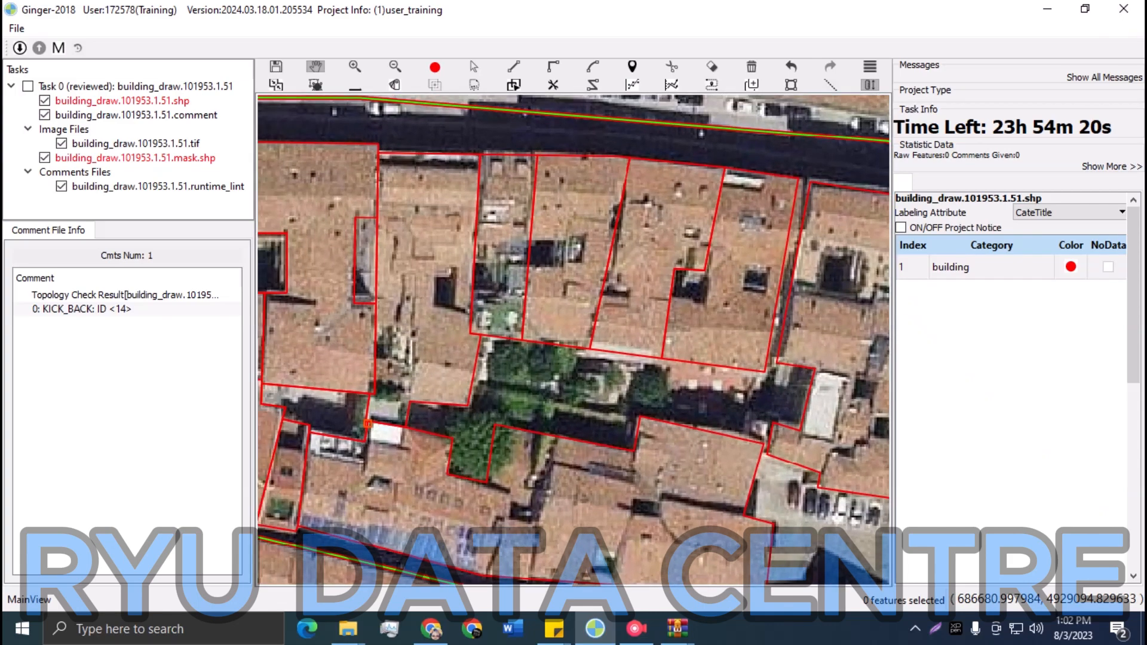
# Cut out the small dark courtyard in the building just west of the green-terraced building, using right-angled lines
pyautogui.press('r')
pyautogui.click(471, 309)
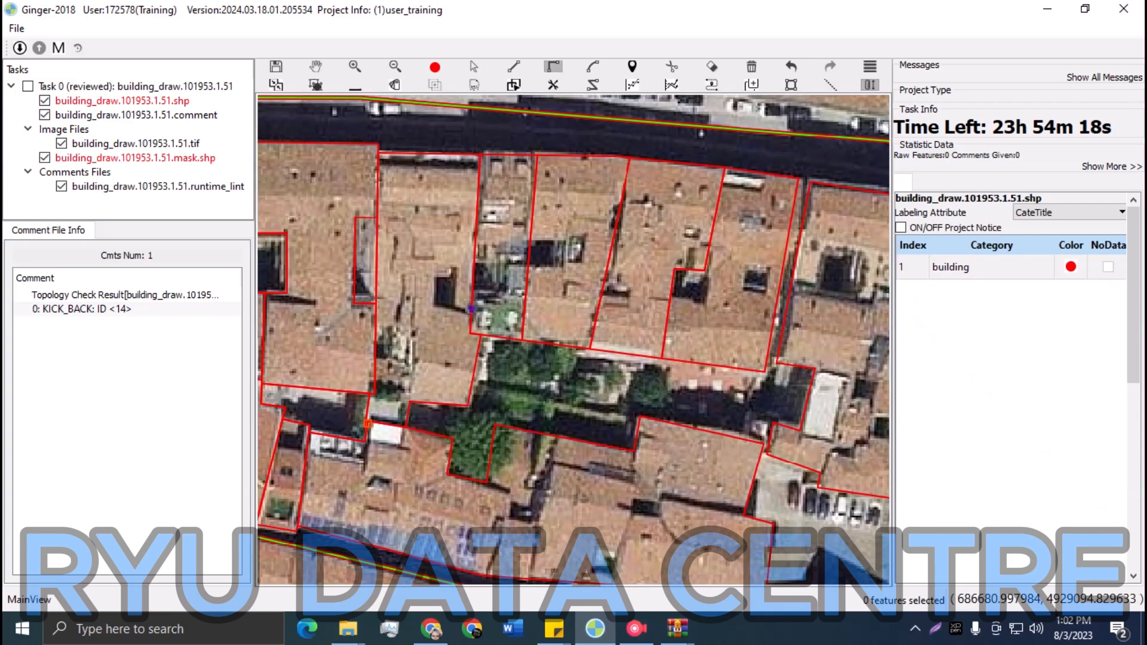
pyautogui.click(431, 306)
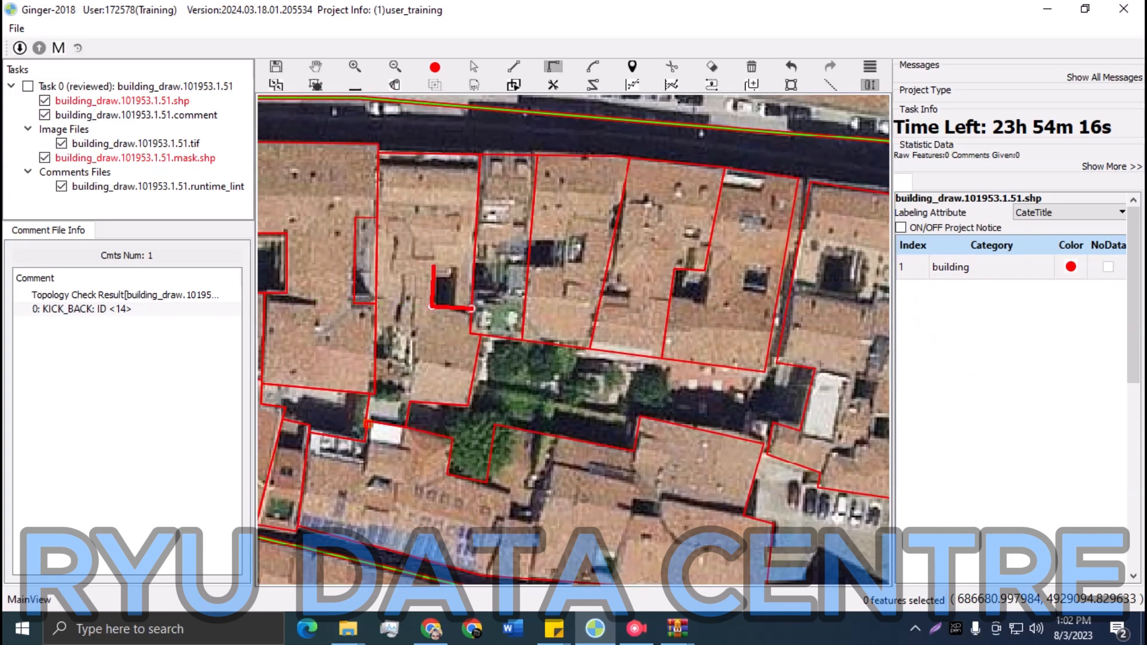
pyautogui.click(434, 270)
pyautogui.click(457, 271)
pyautogui.click(454, 323)
pyautogui.press('c')
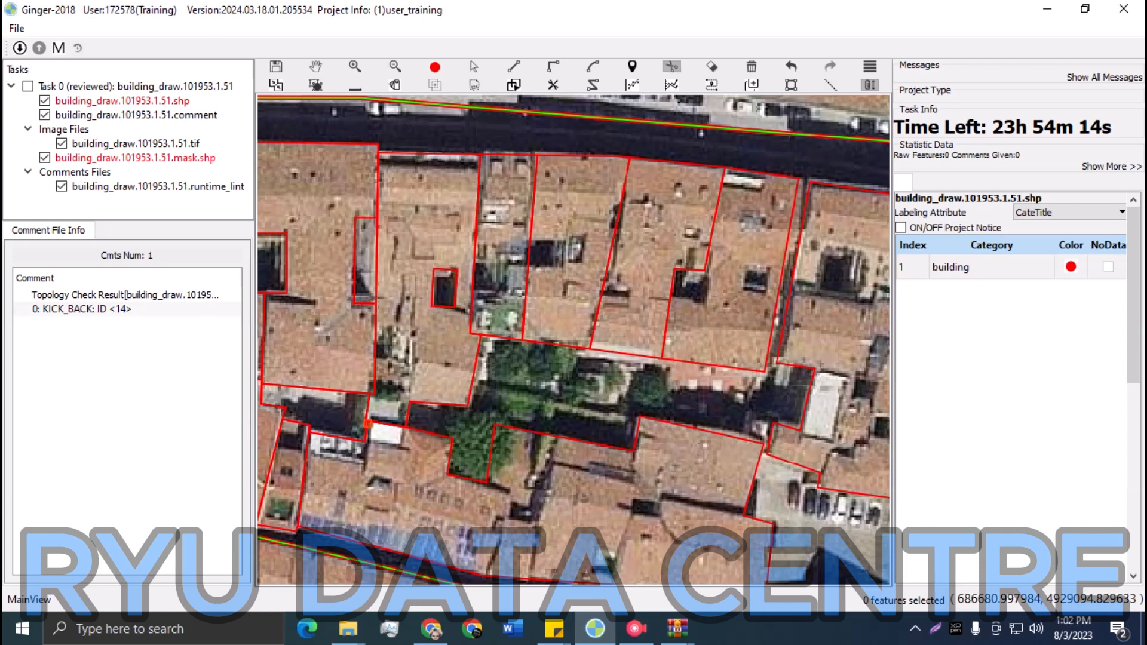
# Cut out the small dark courtyards at the west wall of the green-terraced building and of its eastern neighbour
pyautogui.click(473, 266)
pyautogui.click(496, 267)
pyautogui.press('r')
pyautogui.click(530, 241)
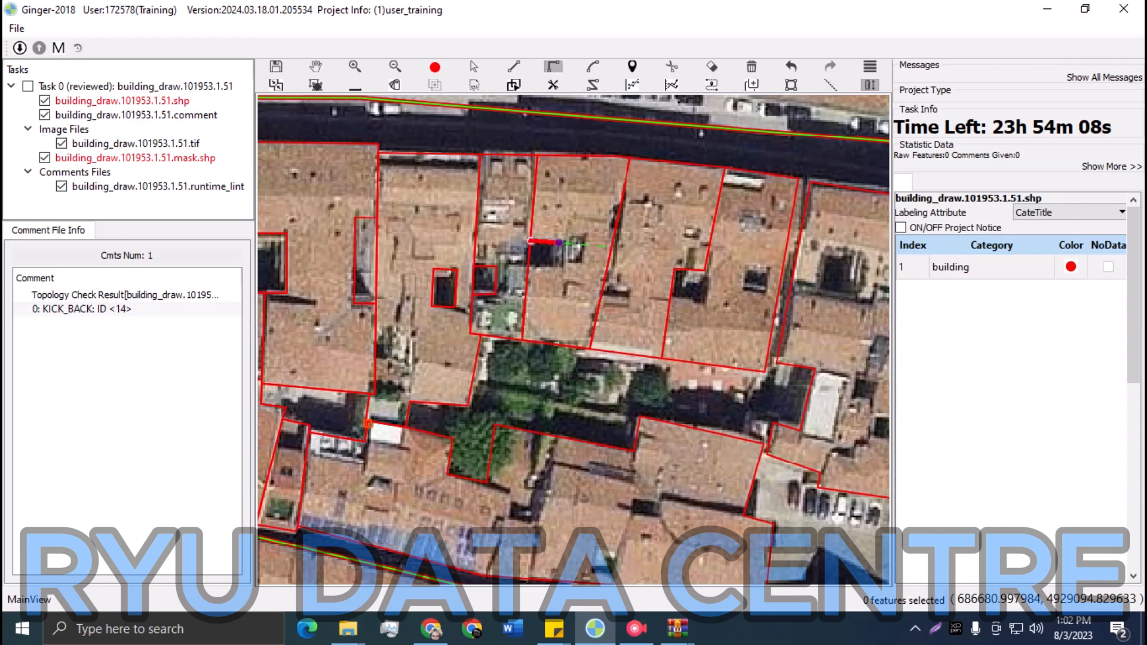
pyautogui.click(563, 242)
pyautogui.click(564, 269)
pyautogui.press('c')
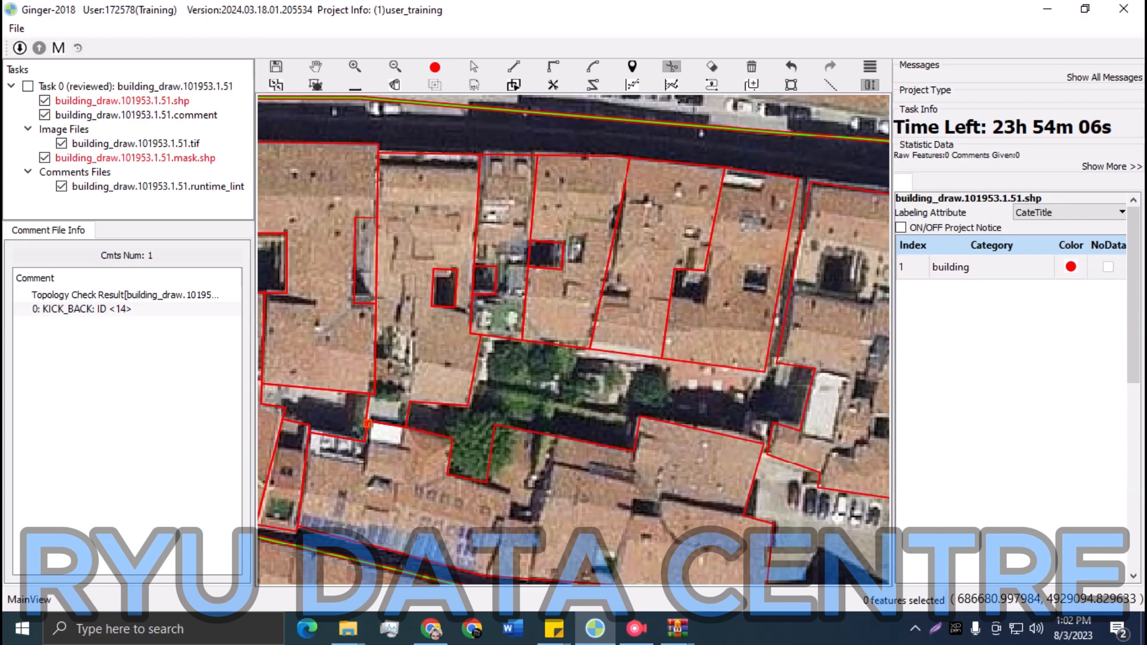
# Cut out the small square courtyard in the easternmost building of the northern block, working inward from its east wall
pyautogui.press('h')
pyautogui.moveTo(517, 265)
pyautogui.mouseDown()
pyautogui.moveTo(412, 231)
pyautogui.moveTo(512, 263)
pyautogui.moveTo(458, 247)
pyautogui.mouseUp()
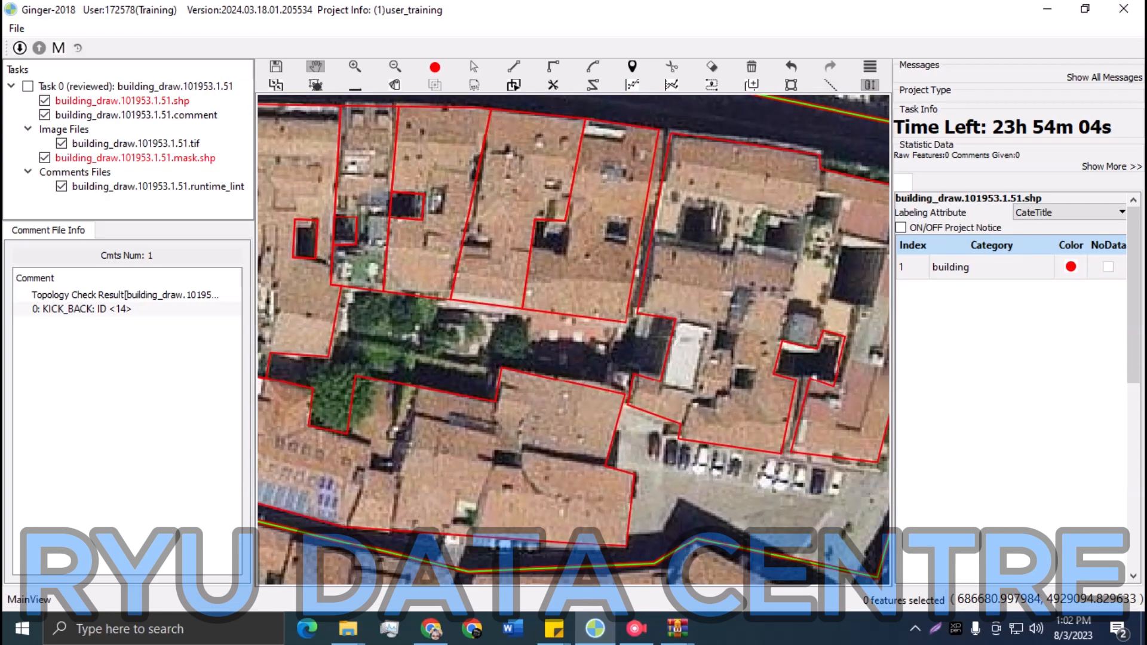
pyautogui.press('c')
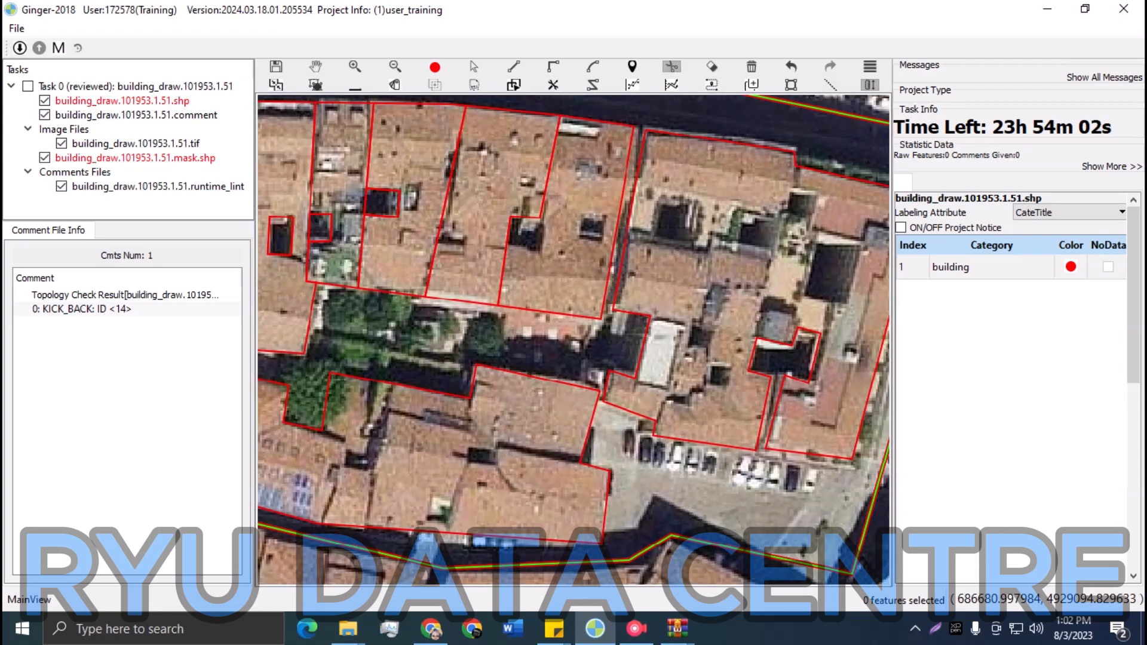
pyautogui.click(613, 244)
pyautogui.click(576, 239)
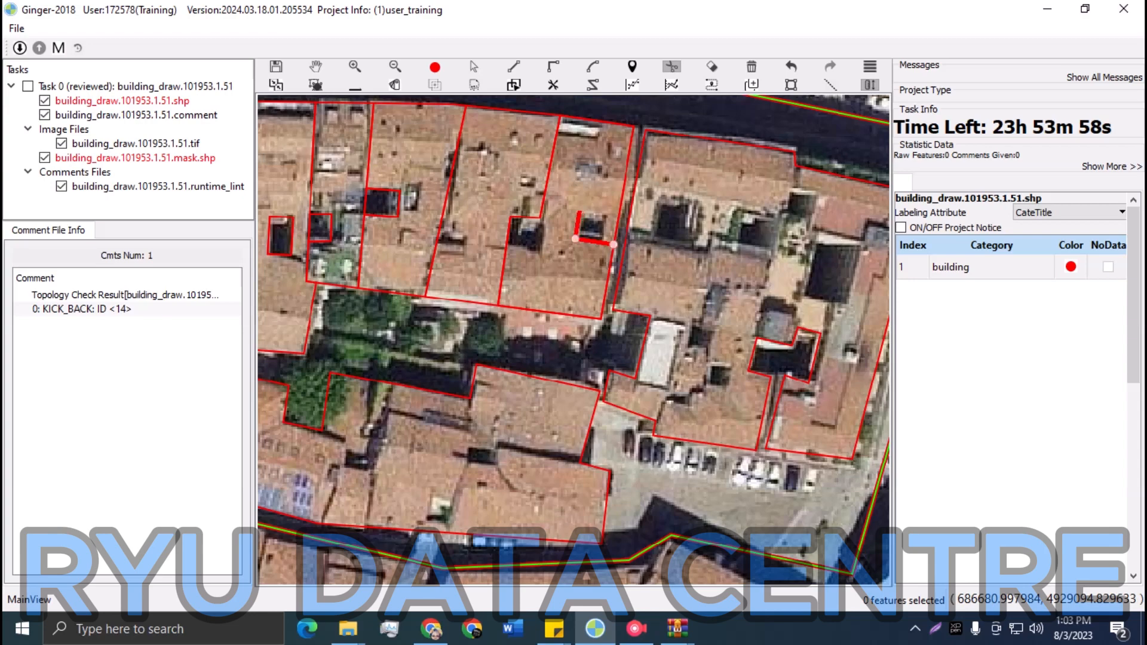
pyautogui.press('r')
pyautogui.click(579, 215)
pyautogui.click(606, 218)
pyautogui.click(598, 269)
pyautogui.doubleClick(587, 267)
# Split the eastern block with a straight cut from the step in its north wall down to the dark yard's northwest corner
pyautogui.press('space')
pyautogui.moveTo(587, 267); pyautogui.dragTo(433, 253)
pyautogui.press('r')
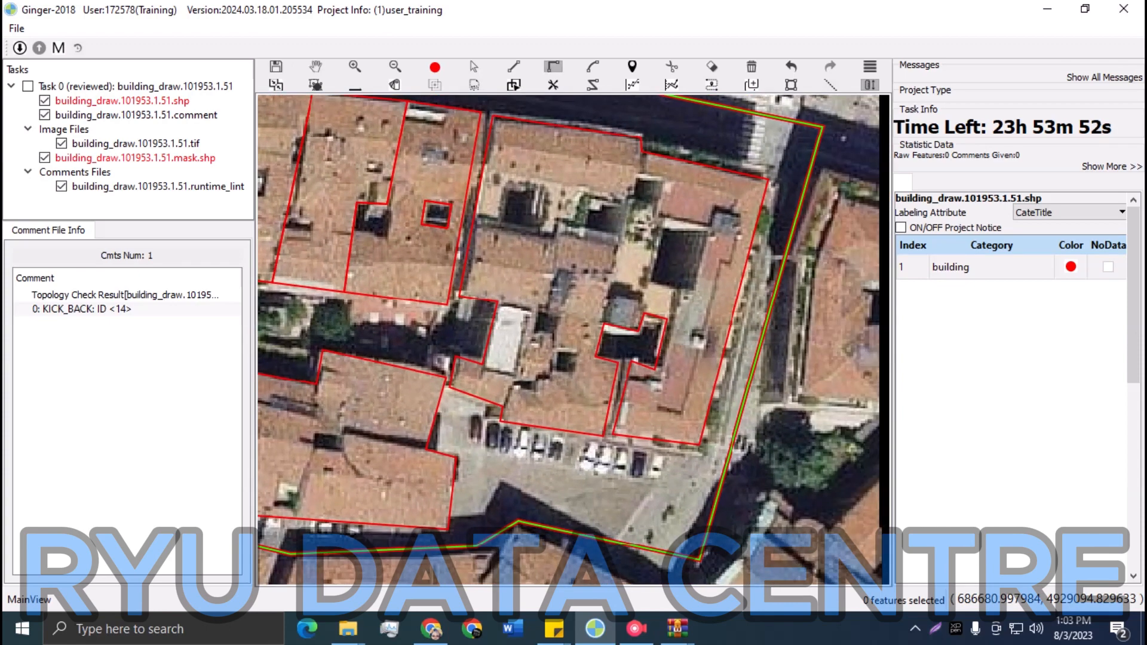
pyautogui.click(641, 151)
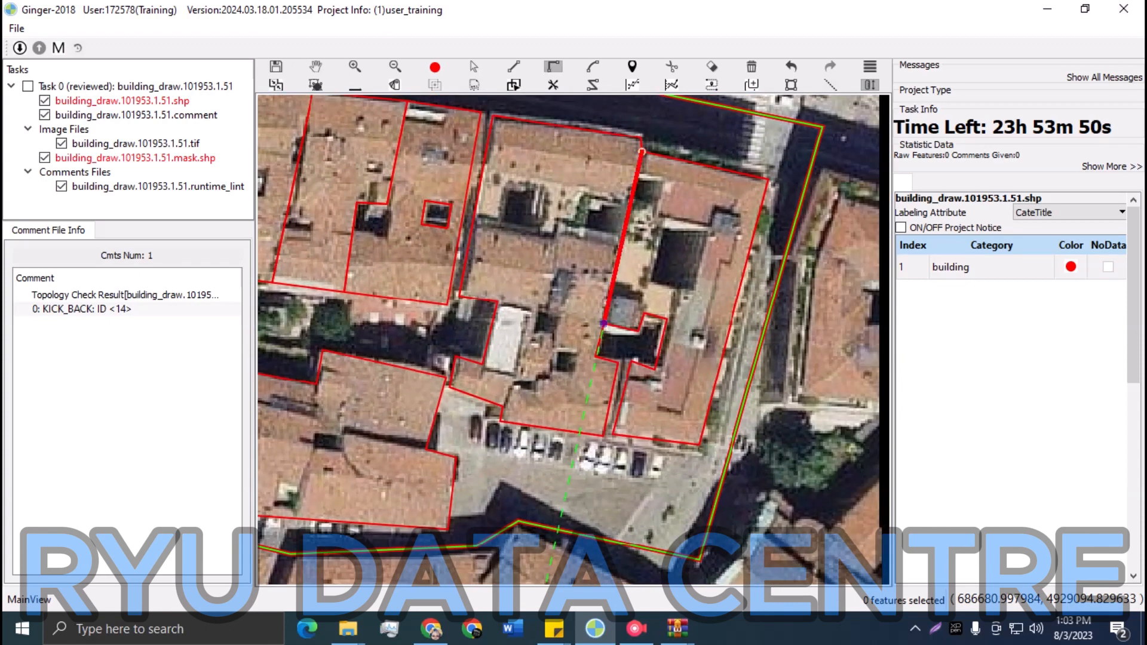
pyautogui.click(604, 323)
pyautogui.press('c')
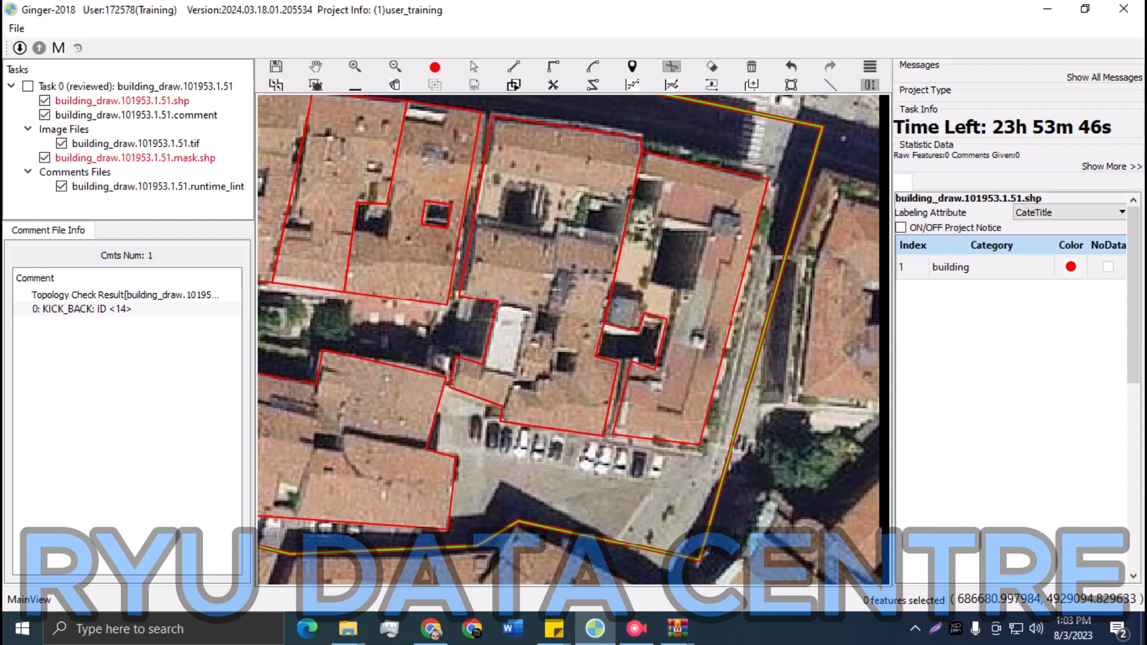
pyautogui.click(624, 207)
pyautogui.press('r')
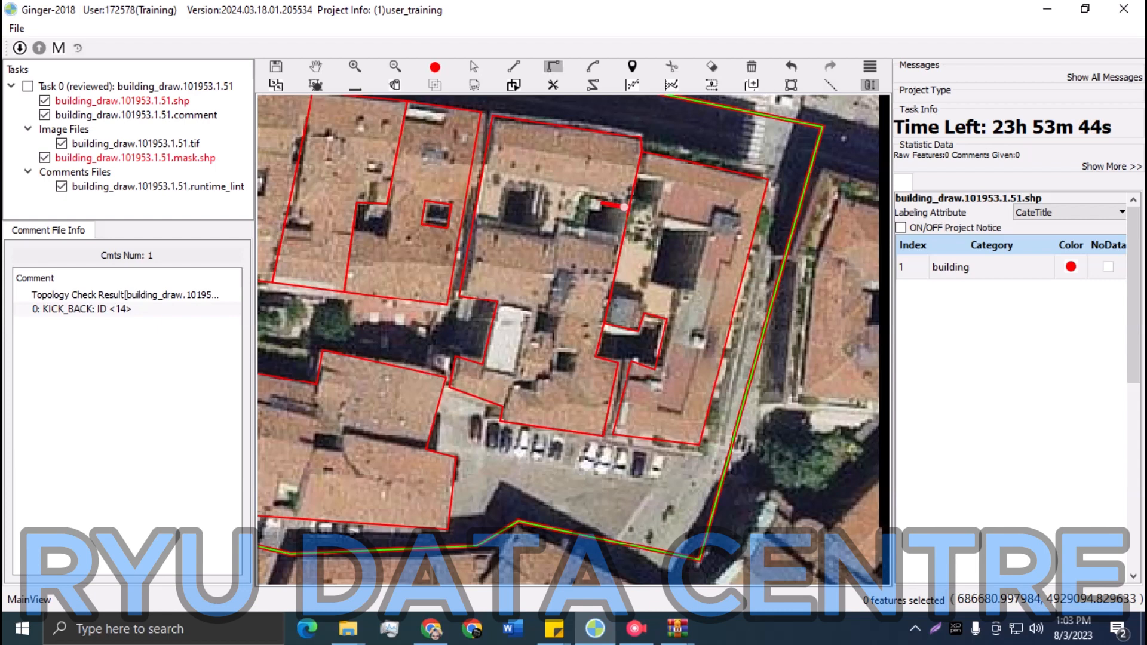
pyautogui.press('Escape')
# Cut out the small courtyard on the west side of the eastern block's new dividing line
pyautogui.press('r')
pyautogui.click(629, 206)
pyautogui.click(593, 199)
pyautogui.click(588, 230)
pyautogui.click(634, 239)
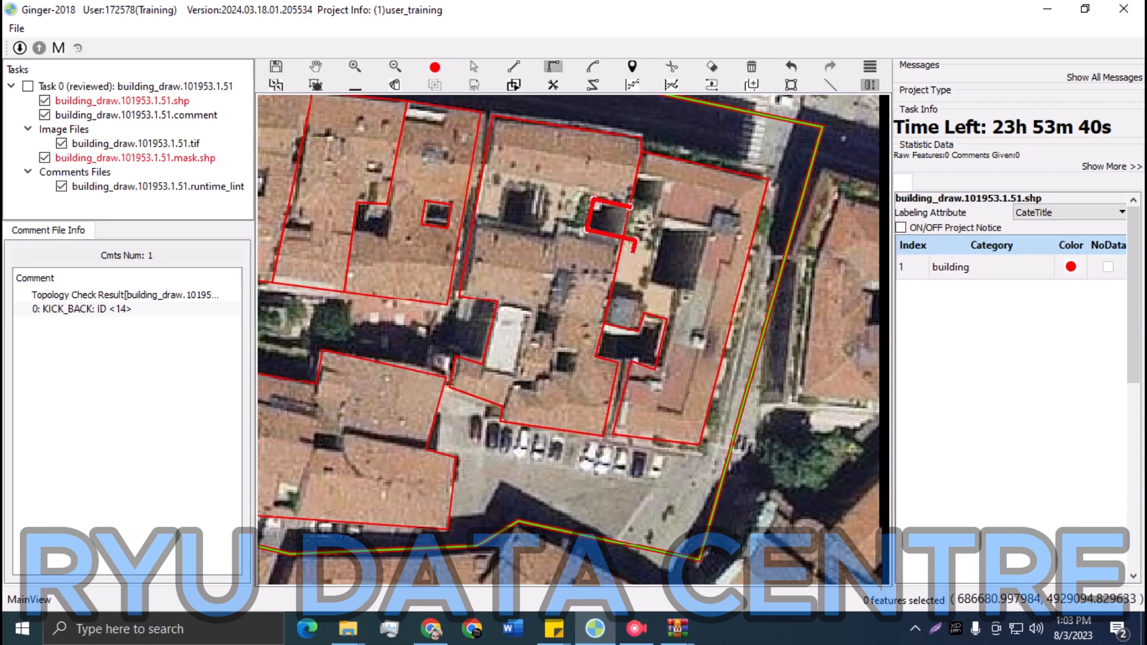
pyautogui.press('c')
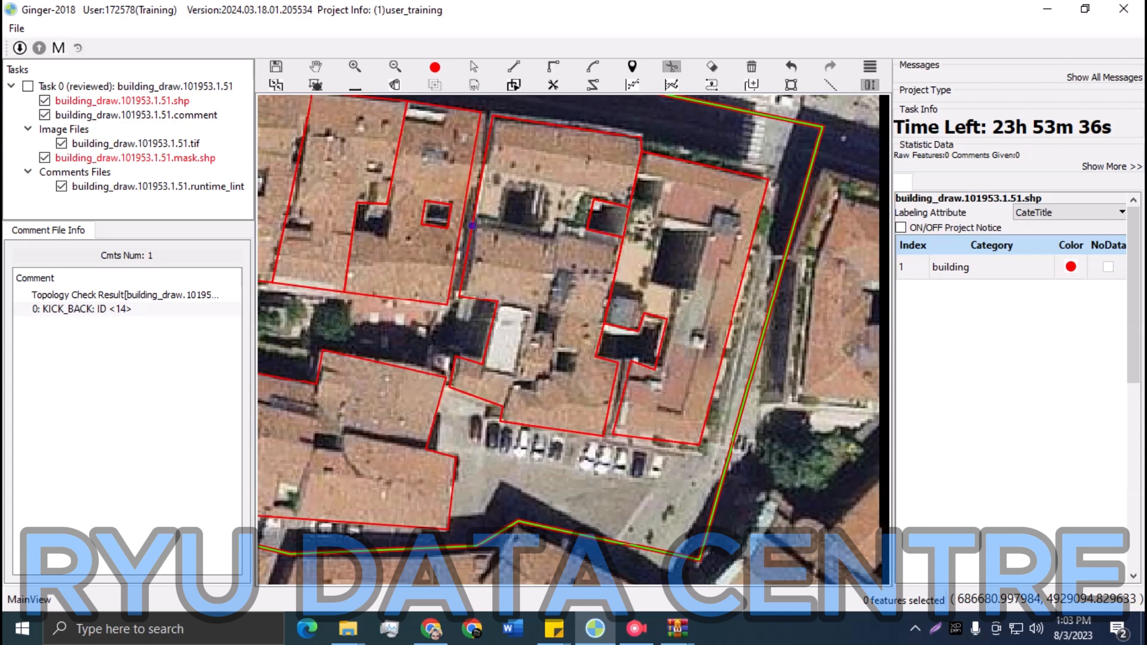
# Cut out the square dark courtyard in the northwestern part of the eastern block
pyautogui.press('r')
pyautogui.click(474, 214)
pyautogui.click(540, 226)
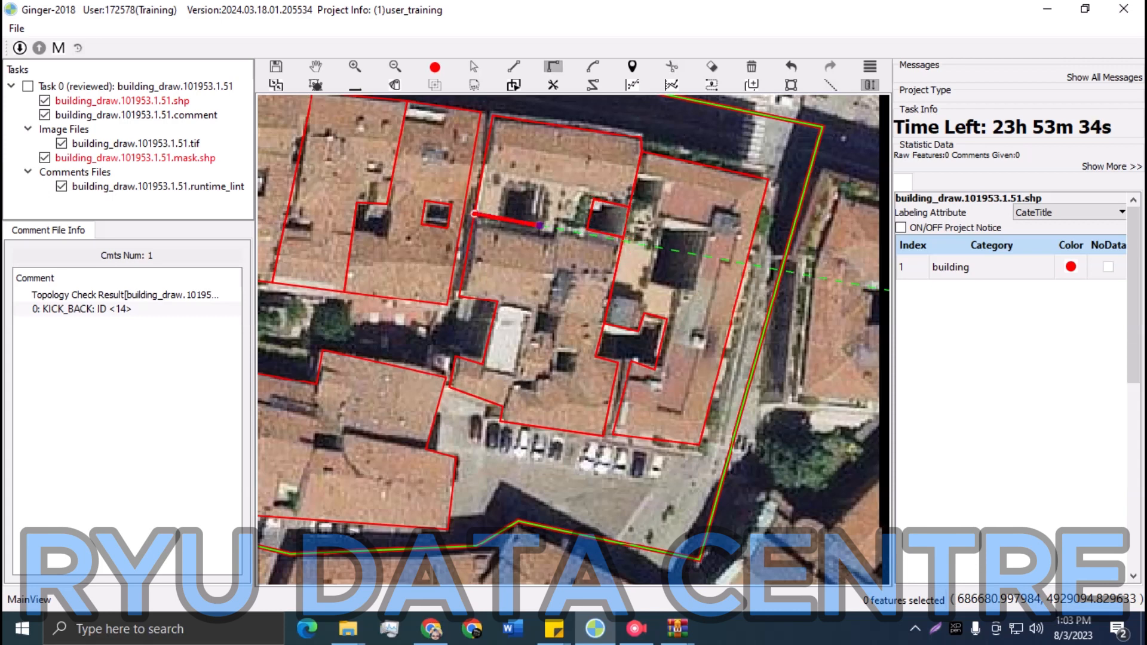
pyautogui.click(547, 192)
pyautogui.click(509, 185)
pyautogui.press('c')
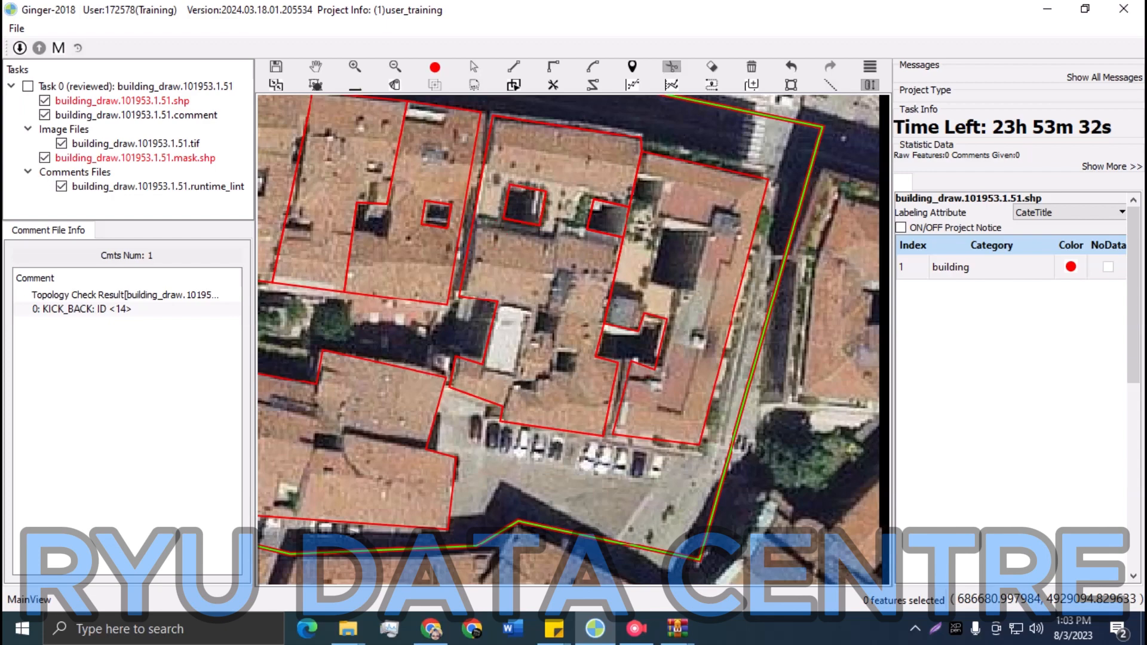
# Cut a stepped line from the corner above the parked cars around both small dark courtyards and back along the white-roofed structure's east and south edges
pyautogui.press('h')
pyautogui.moveTo(501, 243); pyautogui.dragTo(421, 200)
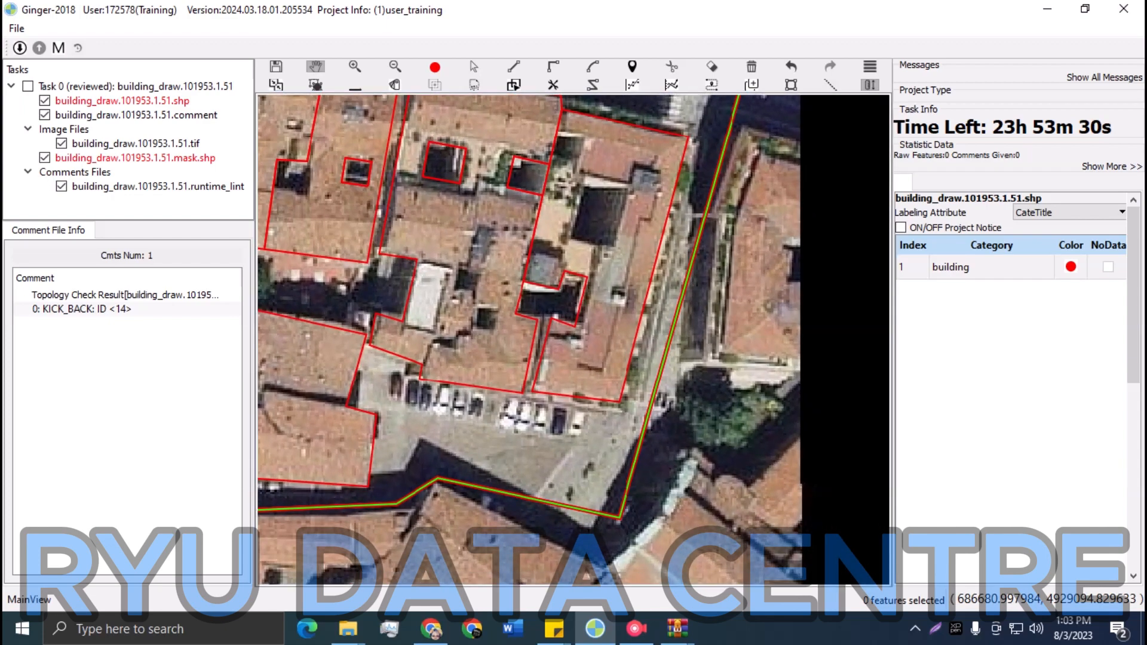
pyautogui.press('r')
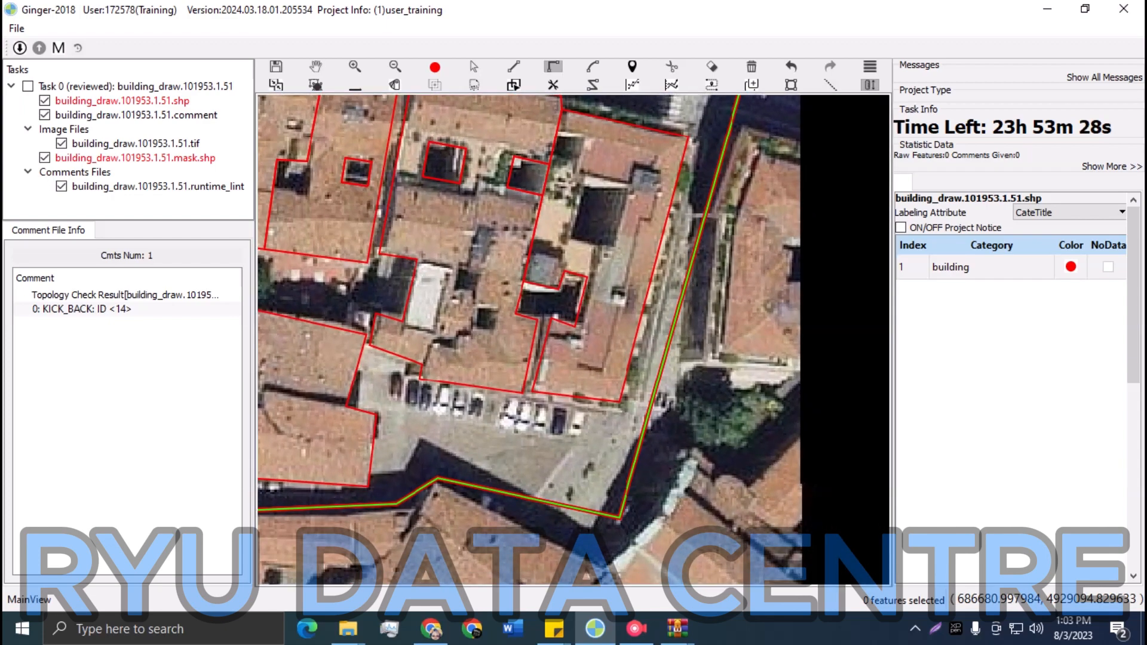
pyautogui.click(422, 364)
pyautogui.click(431, 340)
pyautogui.click(456, 336)
pyautogui.click(489, 325)
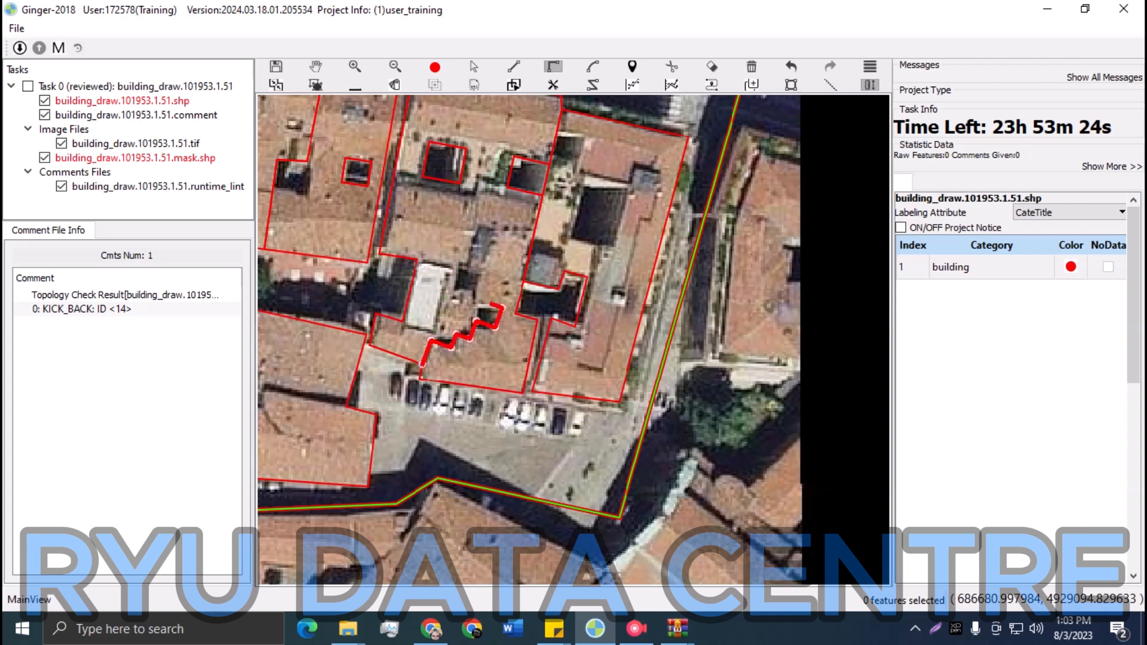
pyautogui.click(478, 298)
pyautogui.click(484, 277)
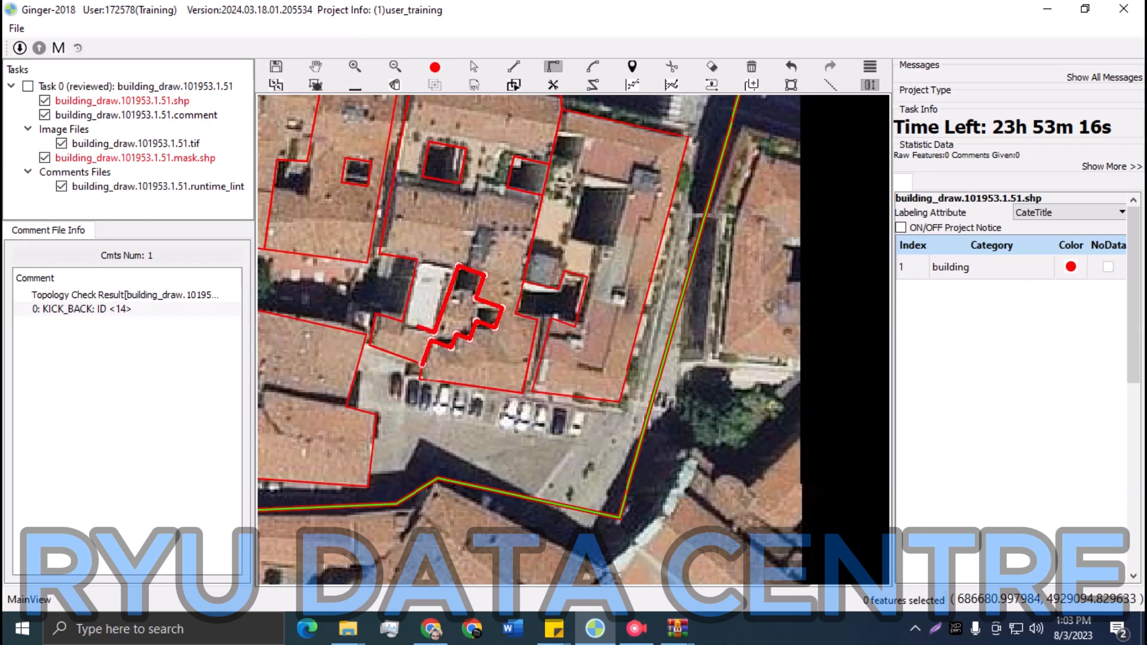
pyautogui.press('c')
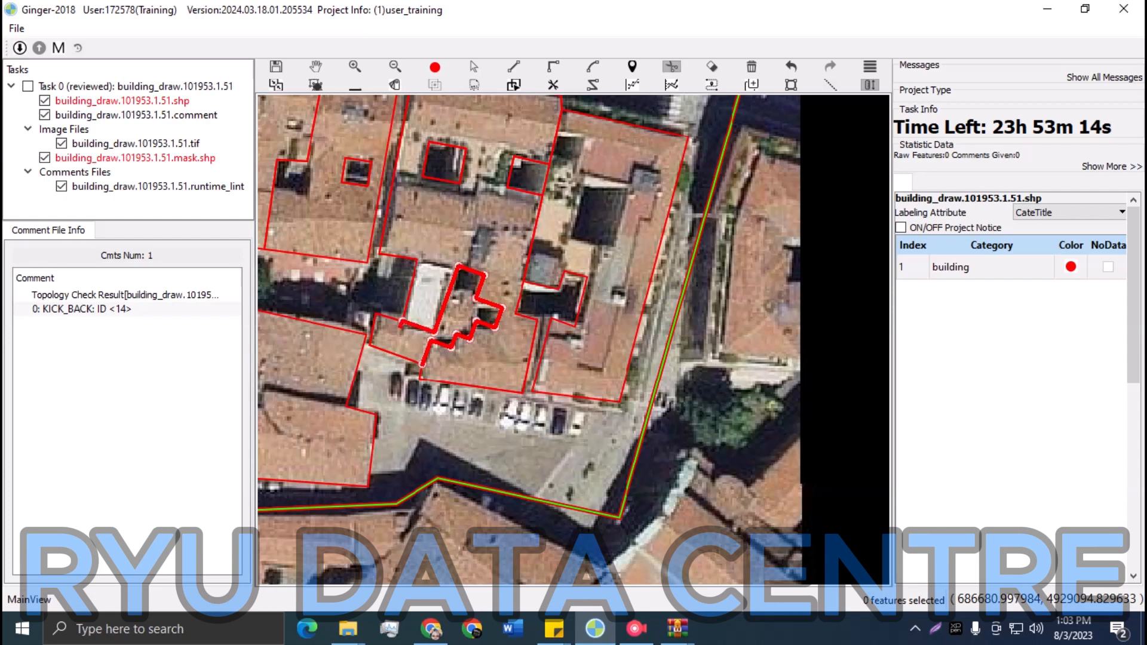
pyautogui.press('c')
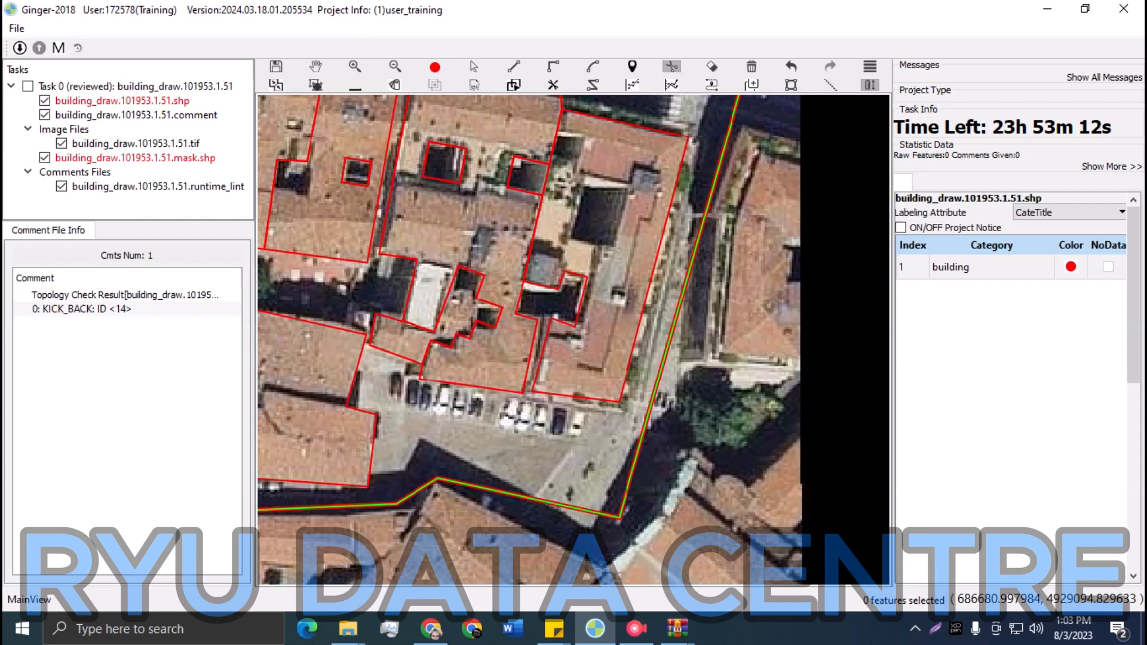
# Separate the white-roofed structure by cutting along its north edge to the adjoining dark courtyard
pyautogui.click(417, 259)
pyautogui.click(457, 271)
pyautogui.rightClick(456, 273)
# Cut out the small courtyard near the north end of the dividing line, in the easternmost building
pyautogui.press('h')
pyautogui.moveTo(472, 281); pyautogui.dragTo(329, 317)
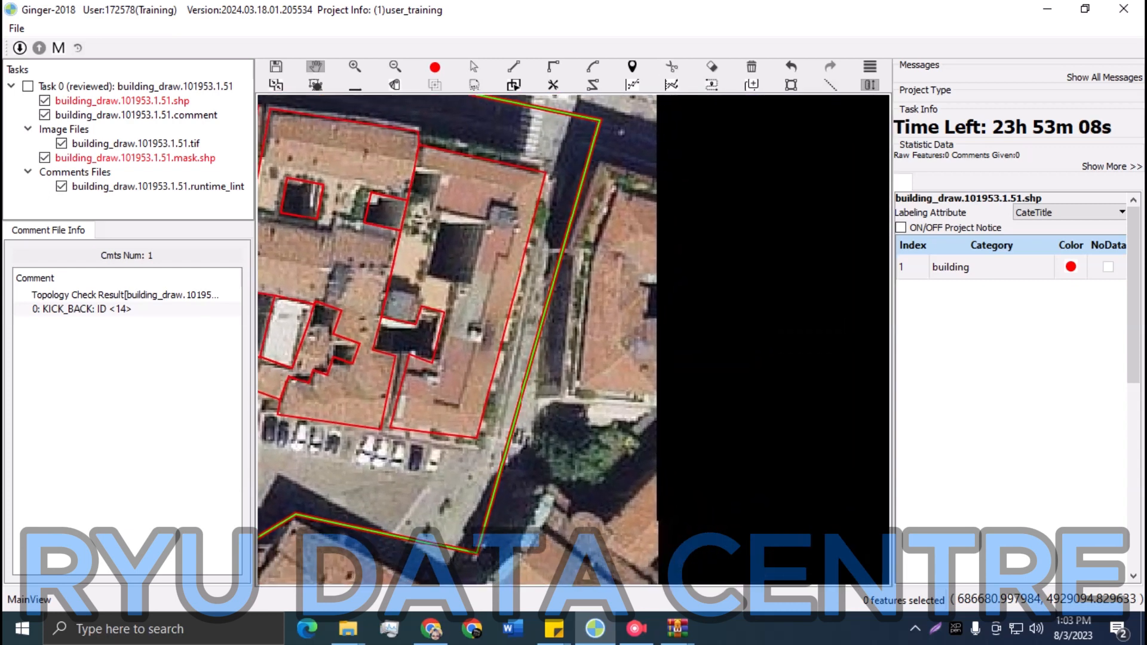
pyautogui.press('r')
pyautogui.click(413, 170)
pyautogui.click(443, 174)
pyautogui.click(438, 200)
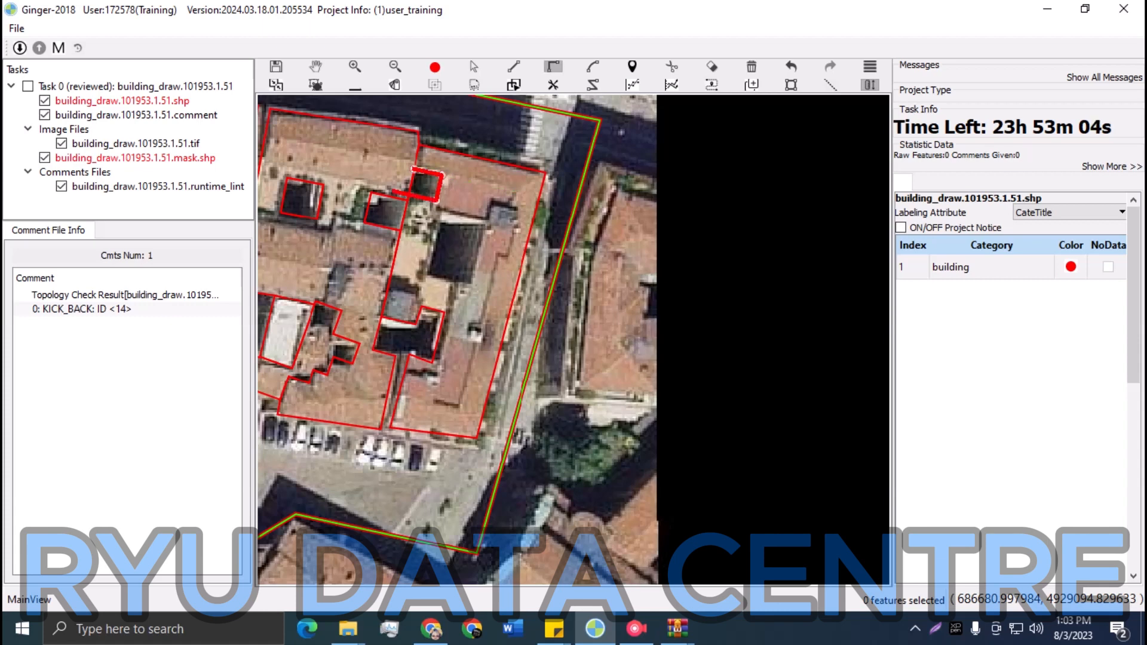
pyautogui.press('c')
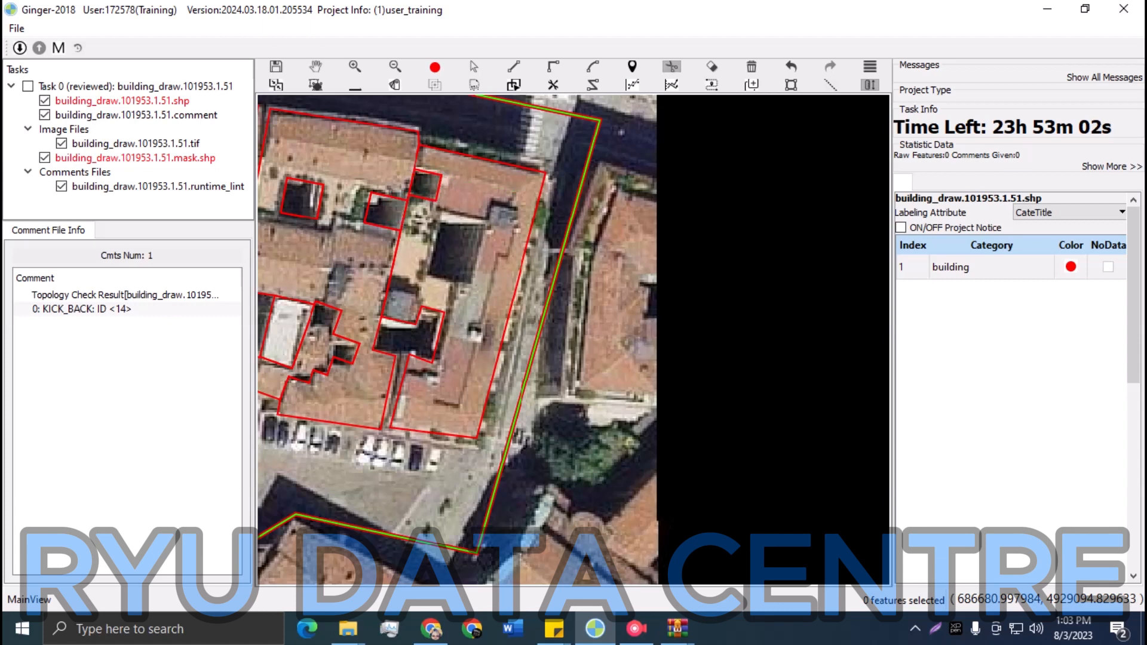
# Cut out the large dark courtyard in the middle of the easternmost building
pyautogui.click(391, 269)
pyautogui.press('r')
pyautogui.click(488, 219)
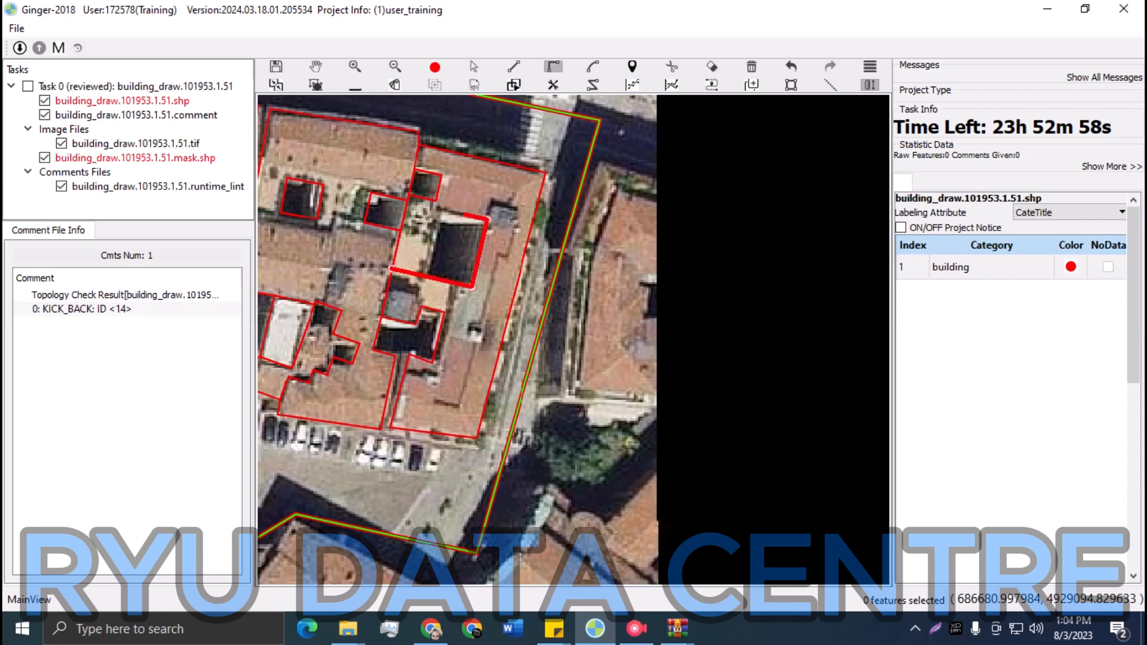
pyautogui.click(442, 210)
pyautogui.click(424, 288)
pyautogui.press('c')
# Run a cut line through the southern block from the tree notch down to the street and back up along the next building boundary
pyautogui.press('space')
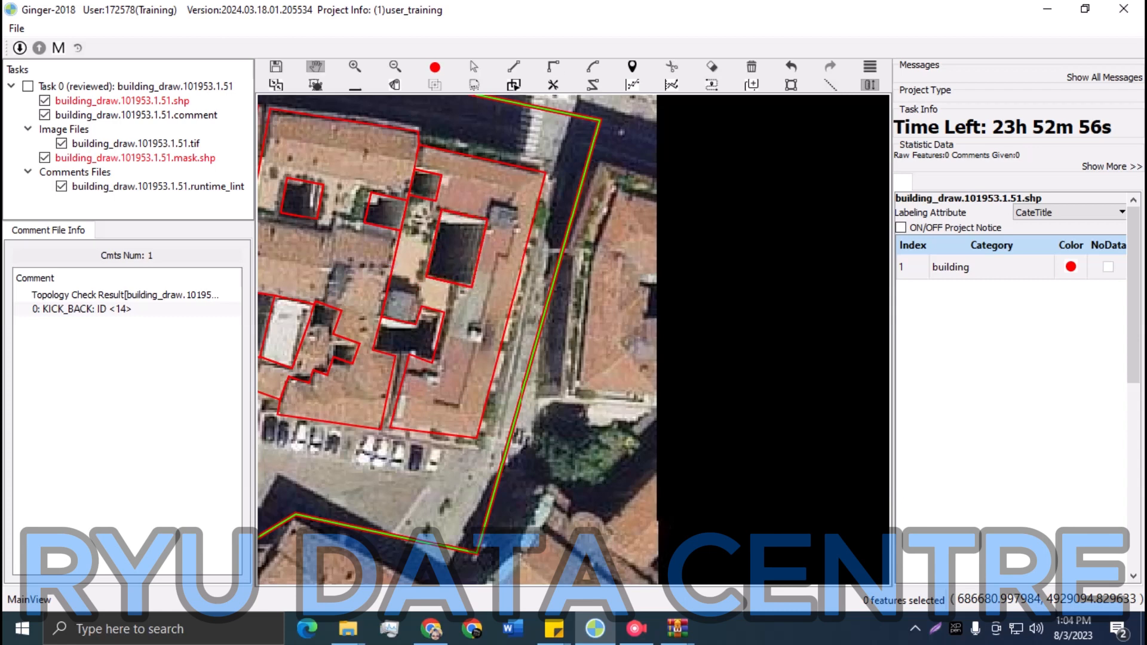
pyautogui.moveTo(423, 287); pyautogui.dragTo(980, 118)
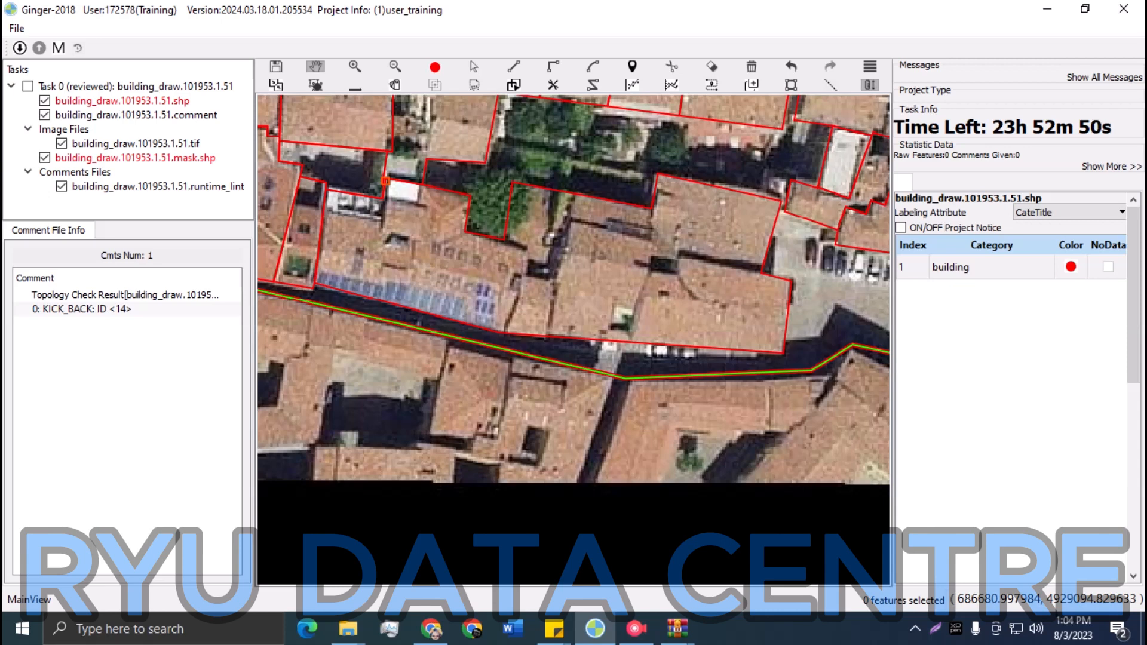
pyautogui.press('r')
pyautogui.press('c')
pyautogui.click(527, 247)
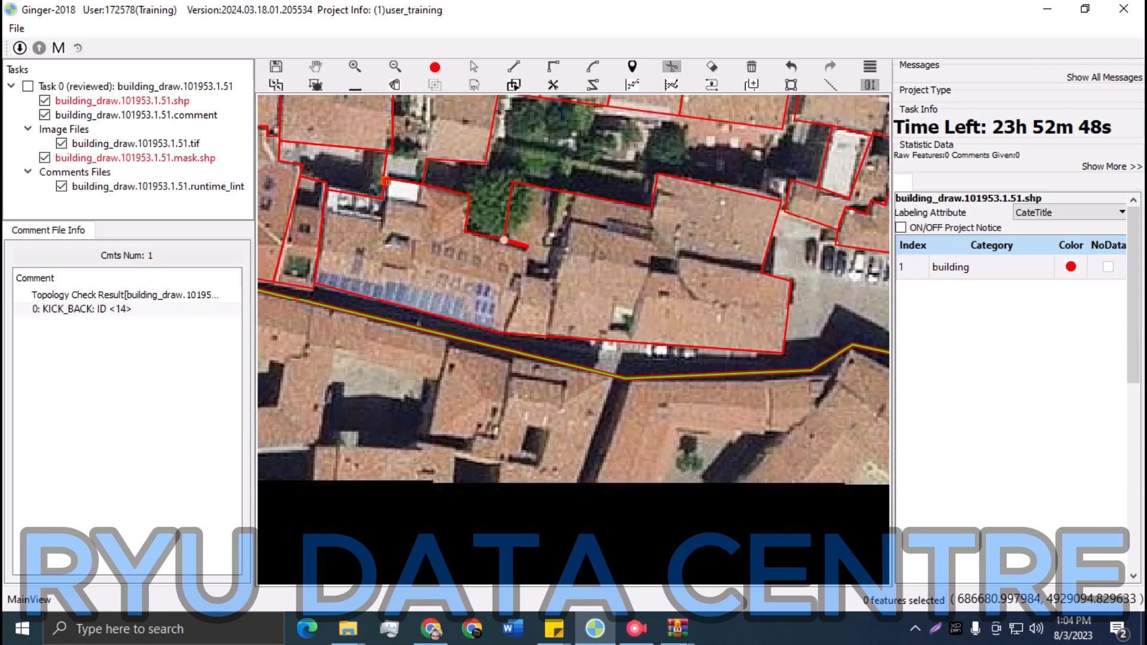
pyautogui.click(499, 351)
pyautogui.click(547, 345)
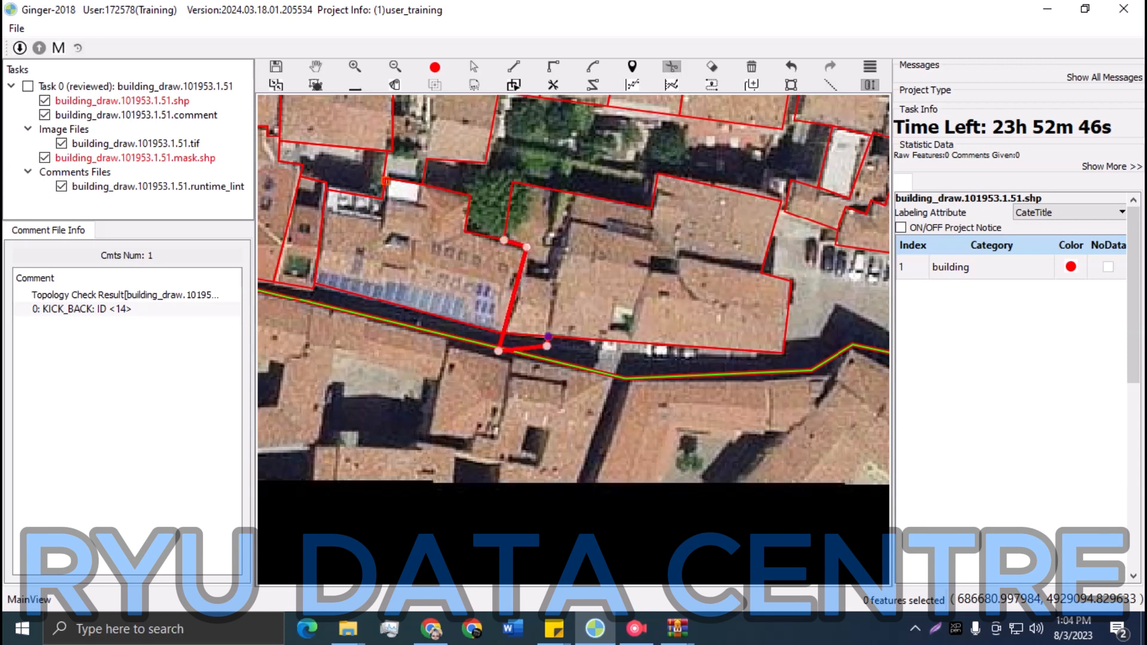
pyautogui.click(548, 337)
pyautogui.click(577, 170)
pyautogui.click(651, 208)
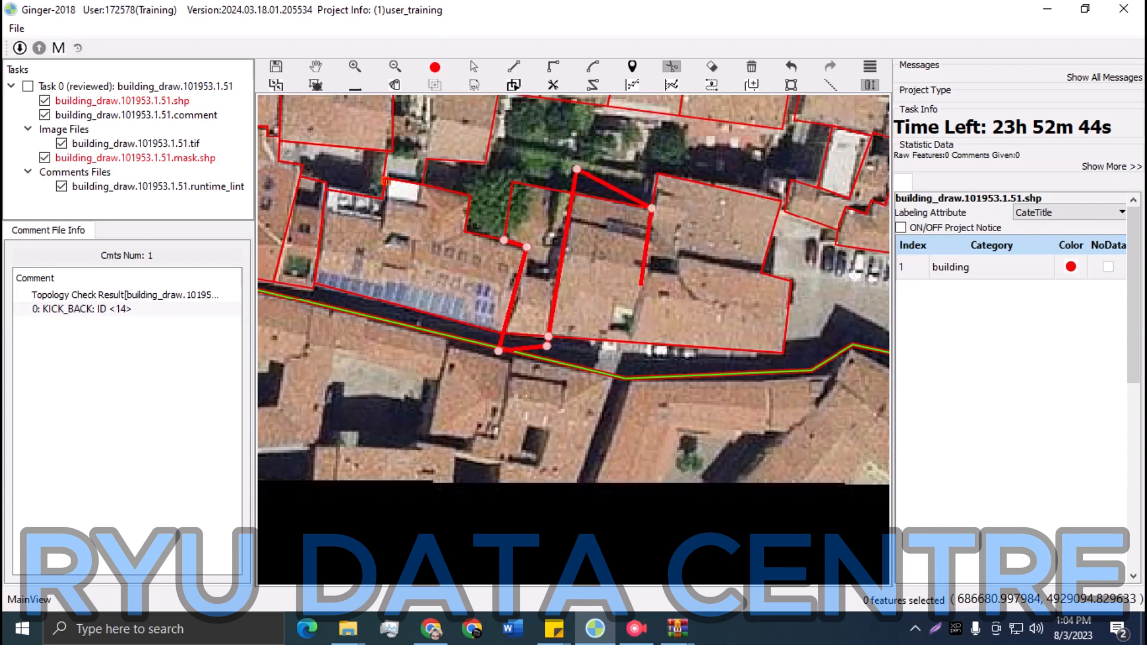
# Extend the cut line down the third boundary, around the southeast building and back along its north wall, and finish splitting the southern block
pyautogui.click(631, 360)
pyautogui.click(821, 363)
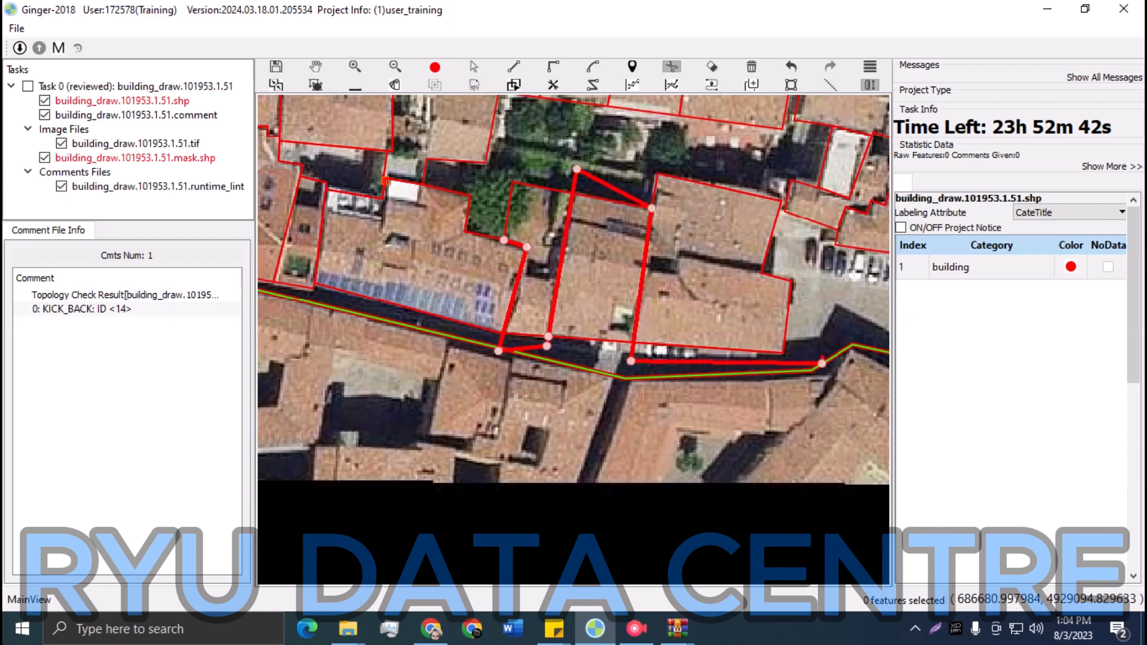
pyautogui.click(835, 288)
pyautogui.click(757, 272)
pyautogui.click(680, 257)
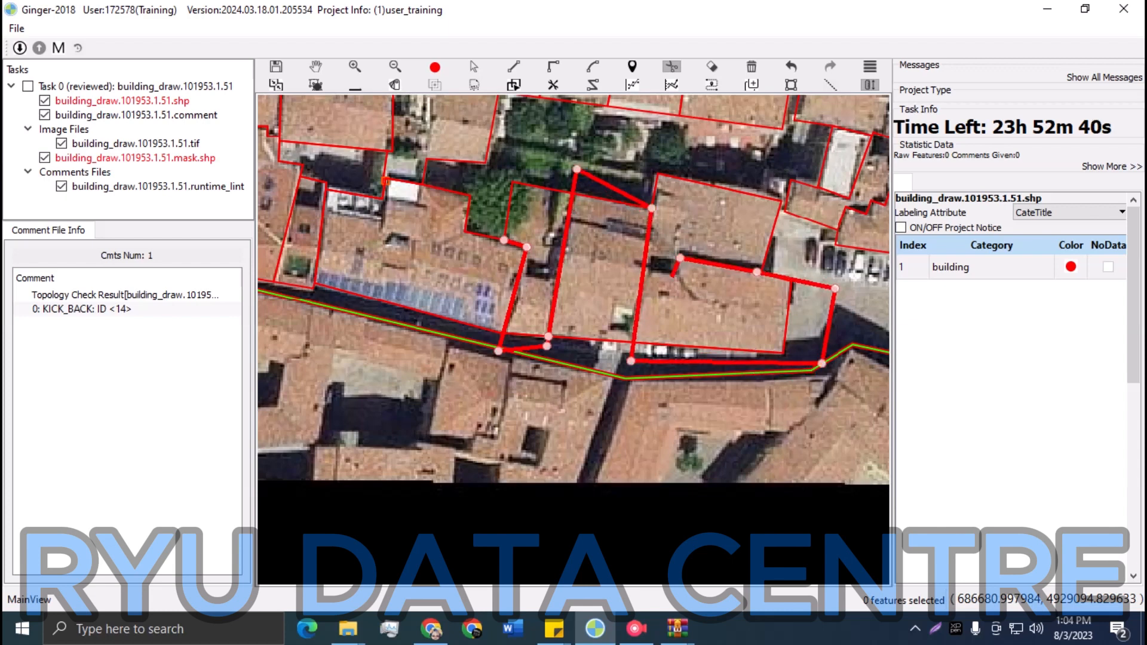
pyautogui.click(675, 274)
pyautogui.press('Return')
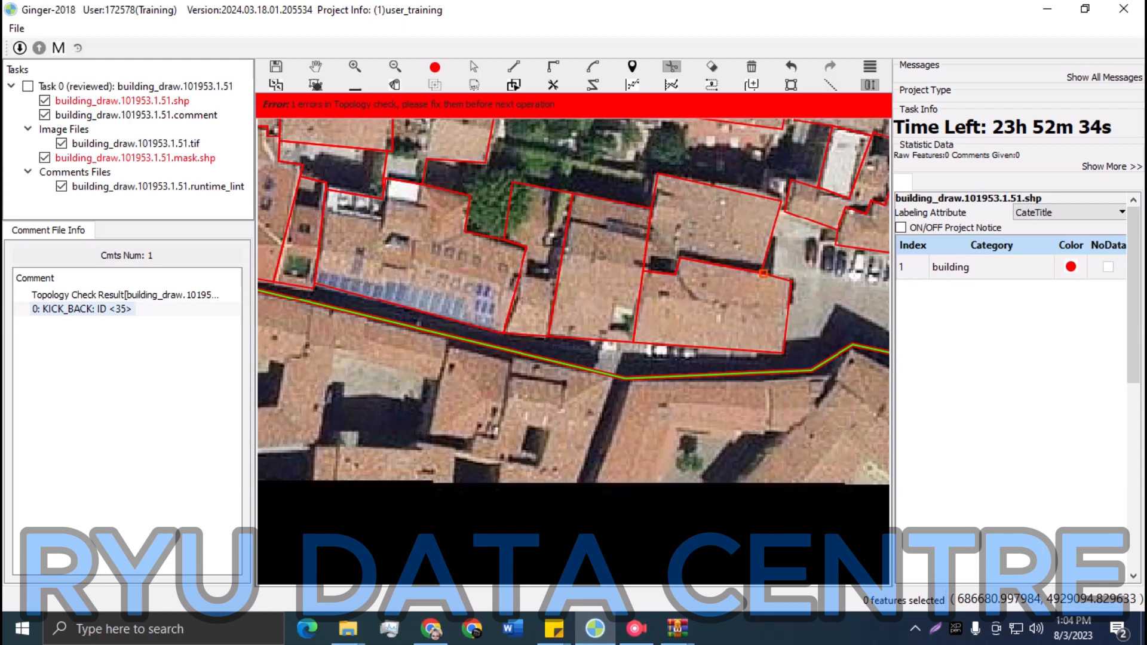
# Locate the KICK_BACK error on feature 35 and pull the building's boundary onto the neighbouring building's corner
pyautogui.doubleClick(82, 309)
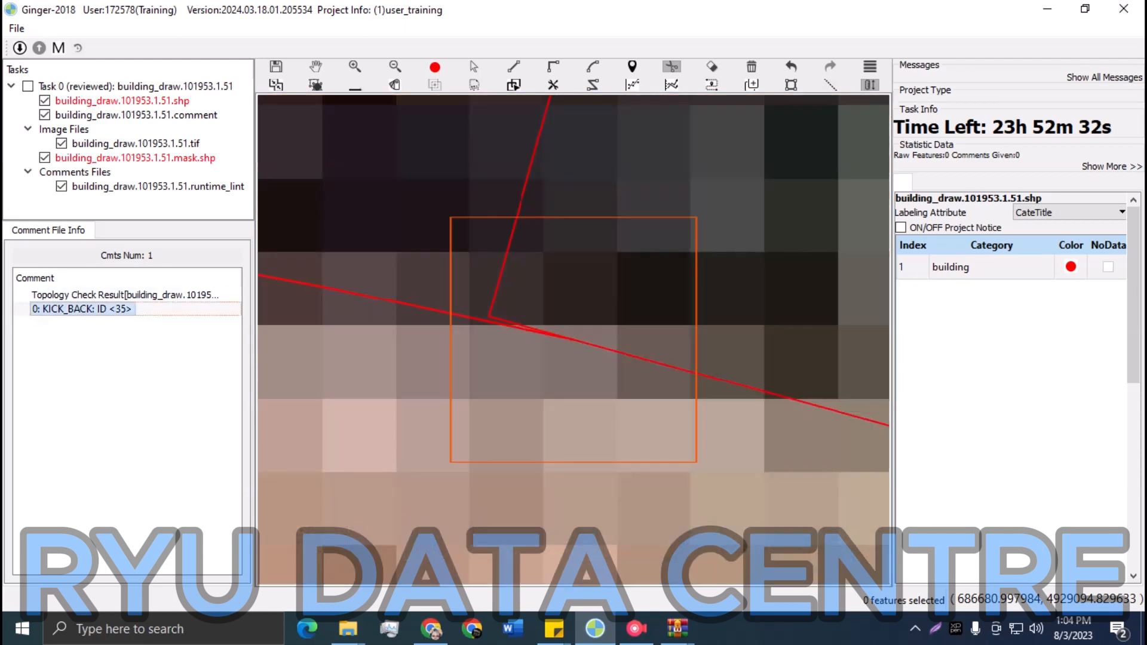
pyautogui.scroll(1, 513, 327)
pyautogui.press('s')
pyautogui.click(480, 361)
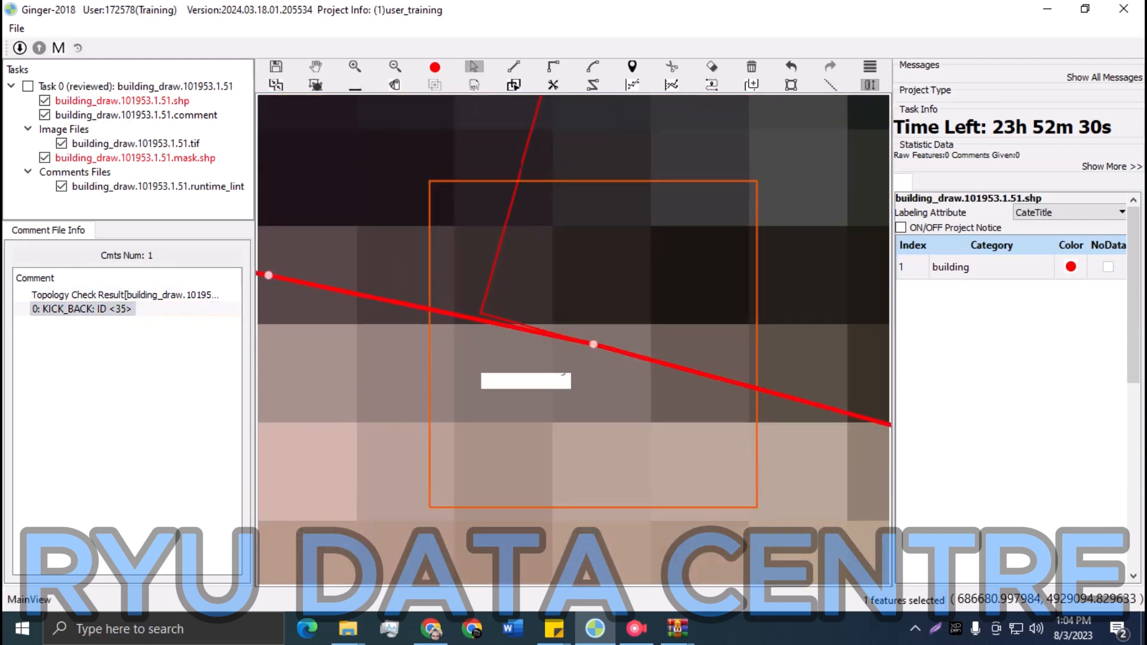
pyautogui.moveTo(593, 344); pyautogui.dragTo(480, 313)
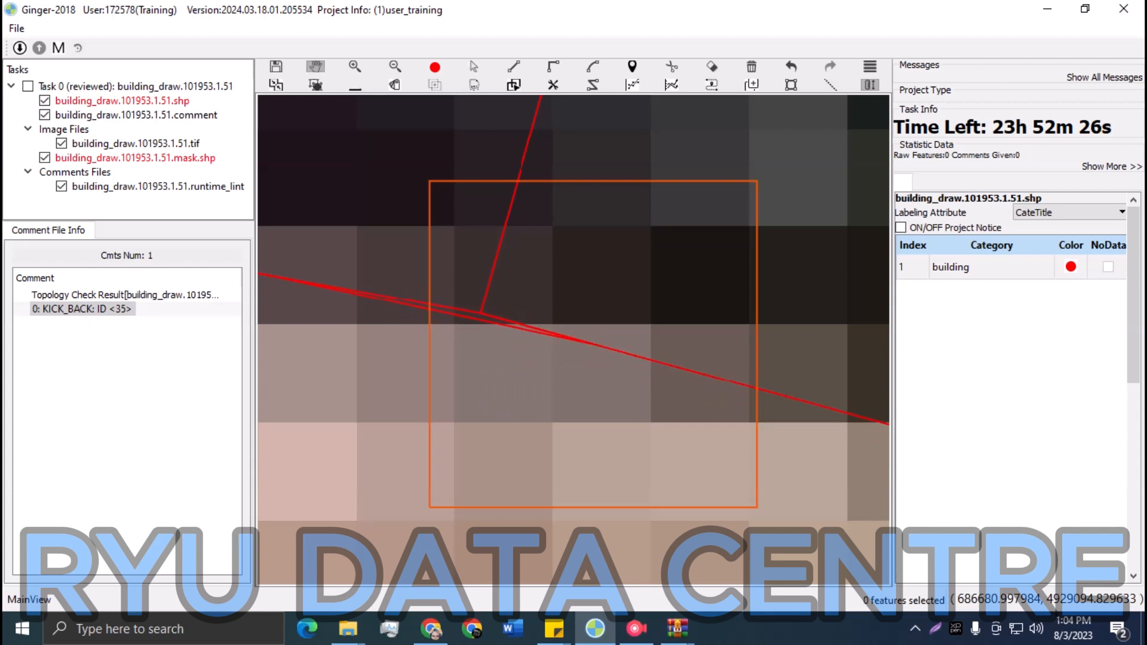
# Move the overshooting vertex of neighbouring feature 36 back onto the shared boundary to remove the kick-back spike
pyautogui.scroll(-1, 619, 315)
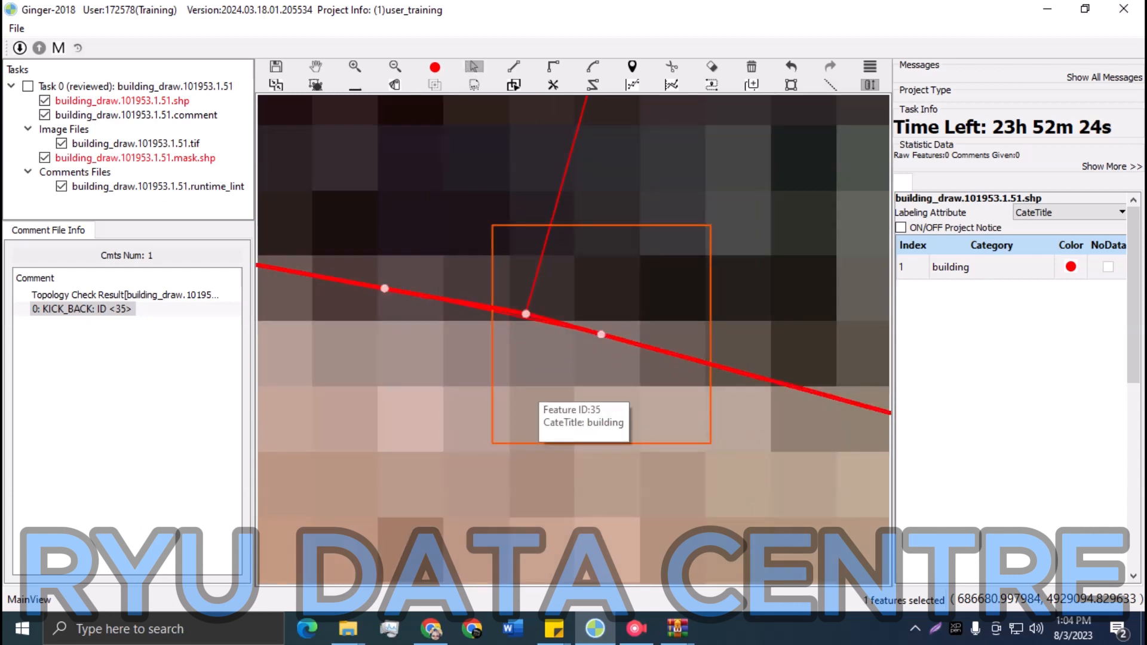
pyautogui.scroll(1, 495, 346)
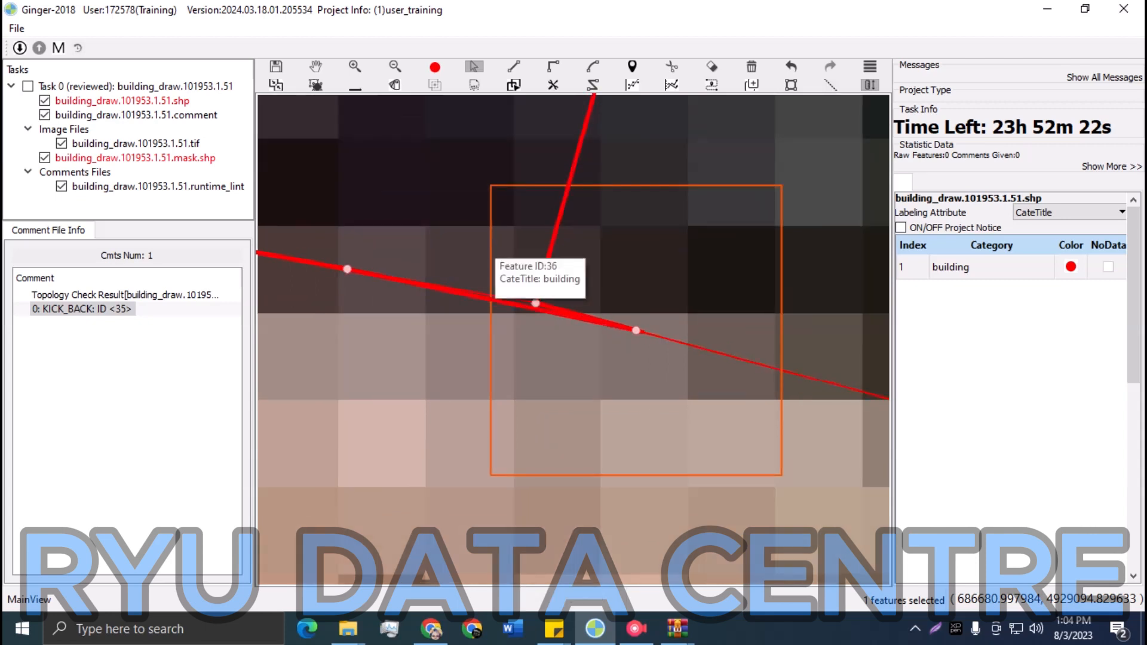
pyautogui.scroll(1, 517, 326)
pyautogui.moveTo(675, 331); pyautogui.dragTo(500, 288)
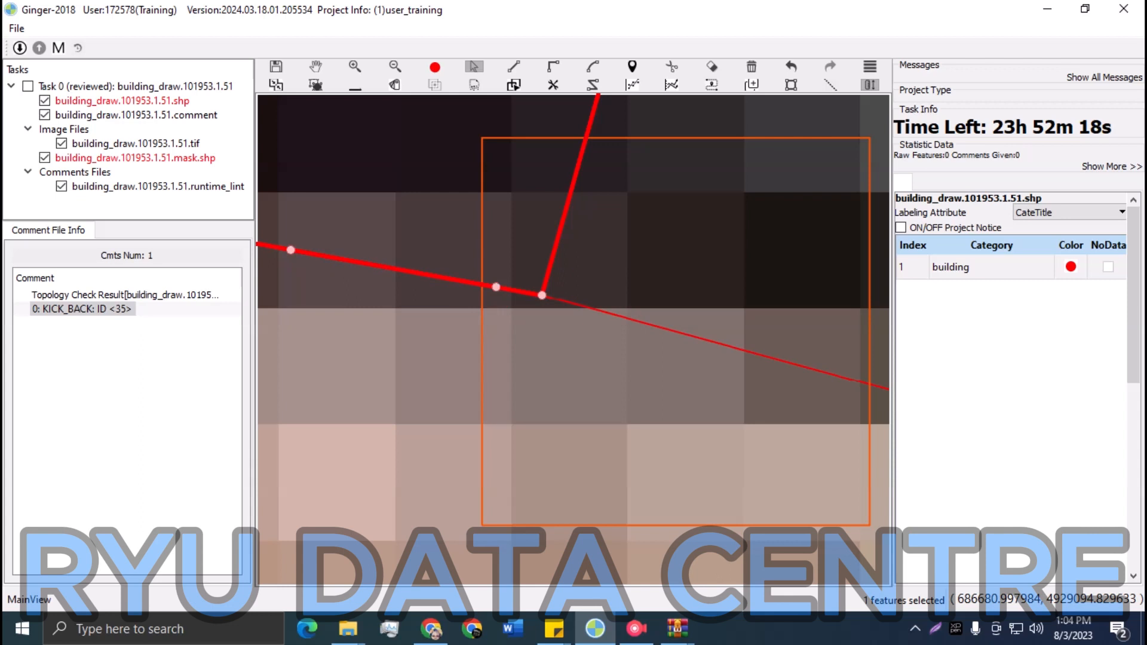
# Check the outlines of features 35 and 36 around the corrected corner for any remaining overlap or spike
pyautogui.scroll(-1, 508, 308)
pyautogui.click(553, 370)
pyautogui.click(490, 229)
pyautogui.click(525, 382)
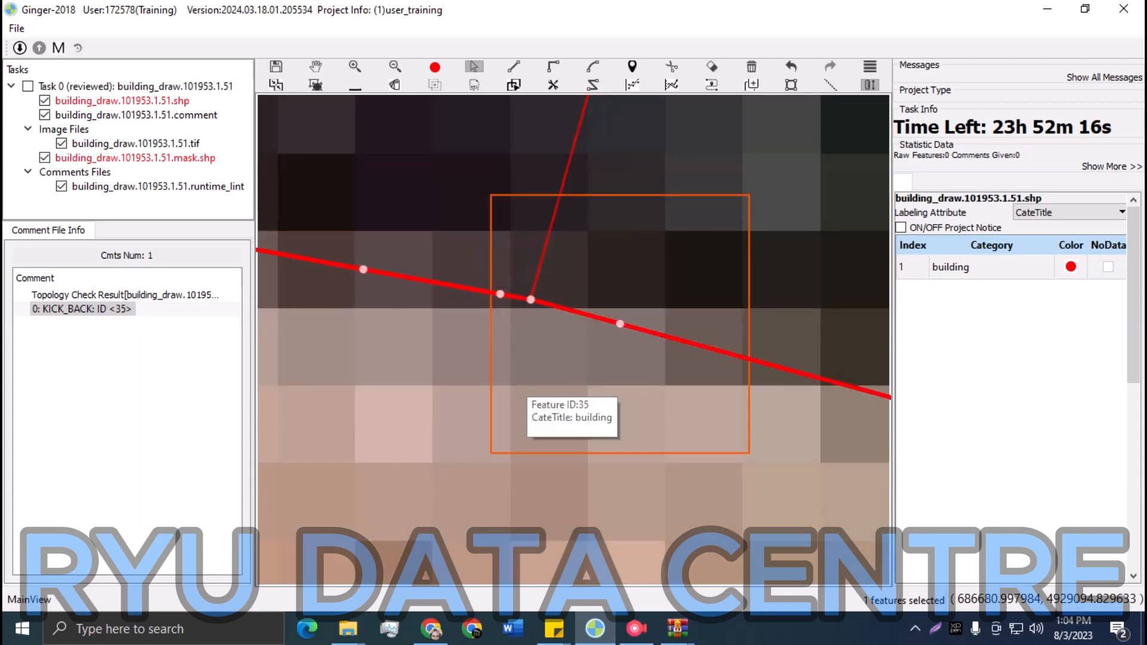
pyautogui.click(614, 363)
pyautogui.click(614, 362)
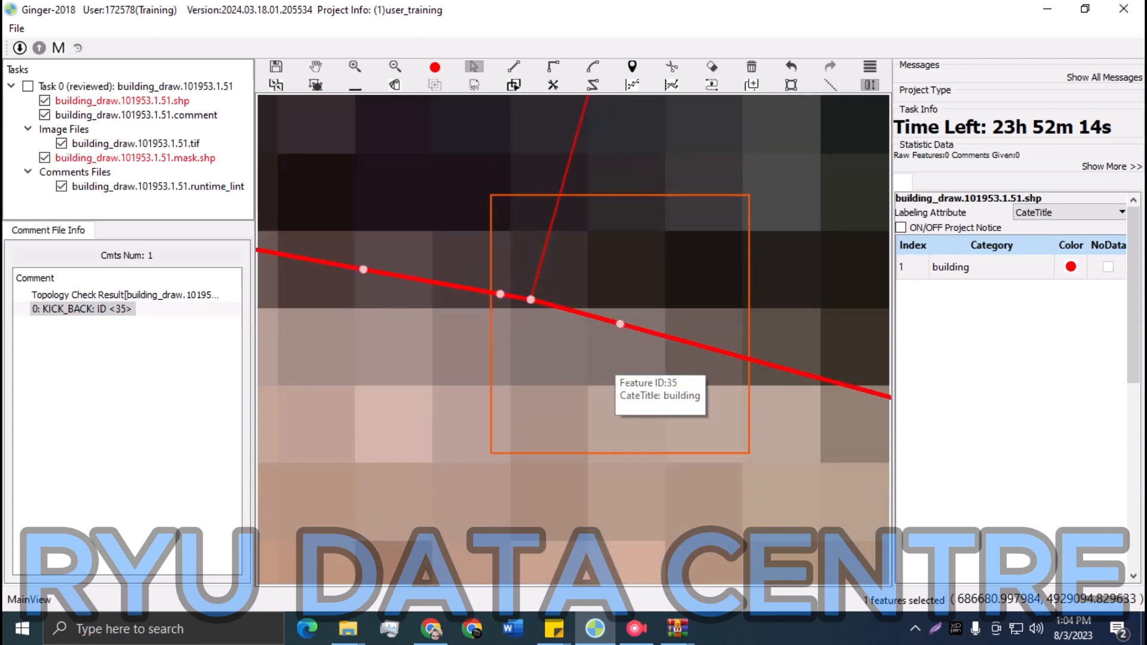
pyautogui.click(651, 264)
pyautogui.scroll(-1, 651, 264)
pyautogui.click(538, 237)
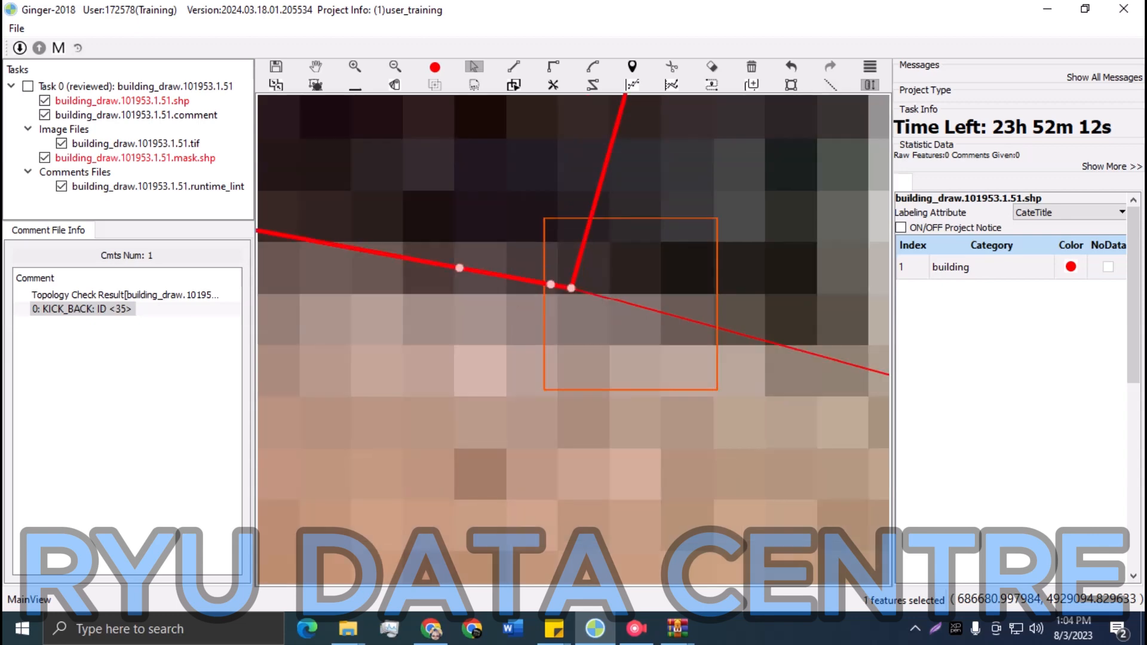
# Save the building footprints so the topology check runs over the whole layer
pyautogui.scroll(-4, 630, 304)
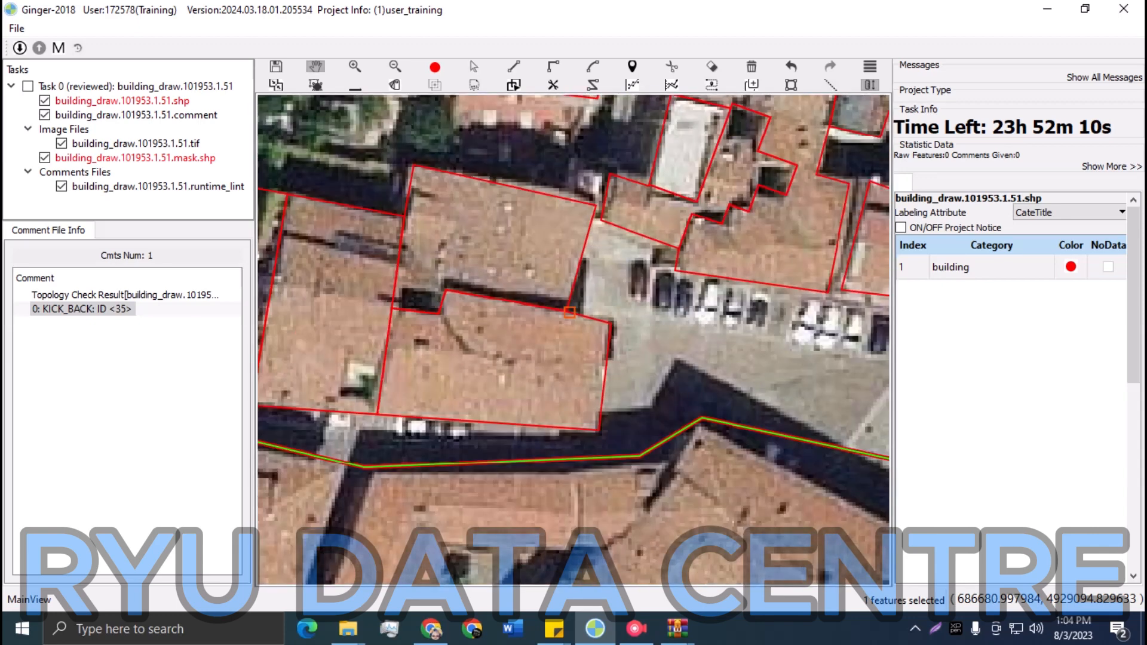
pyautogui.scroll(-2, 571, 313)
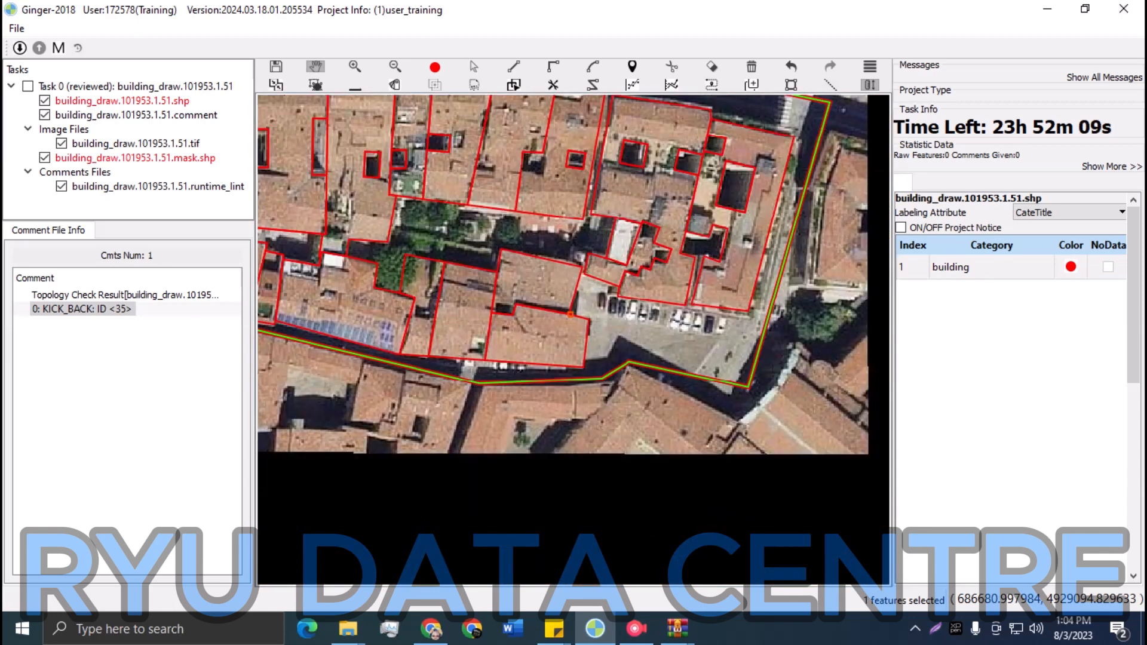
pyautogui.hotkey('ctrl', 's')
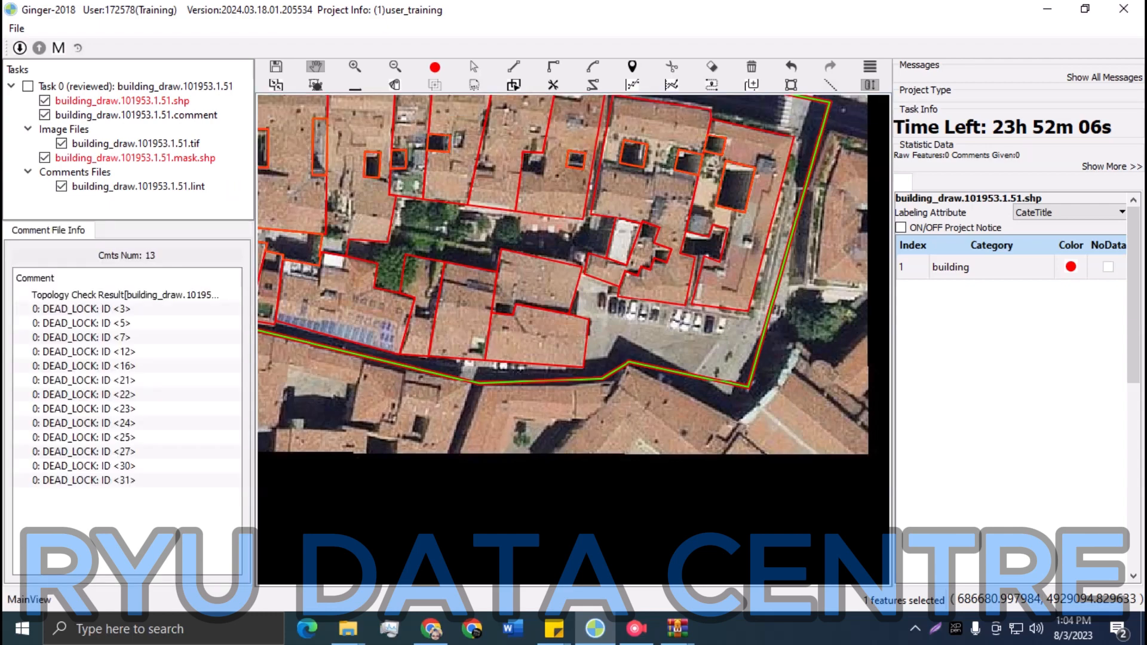
pyautogui.moveTo(507, 287); pyautogui.dragTo(755, 354)
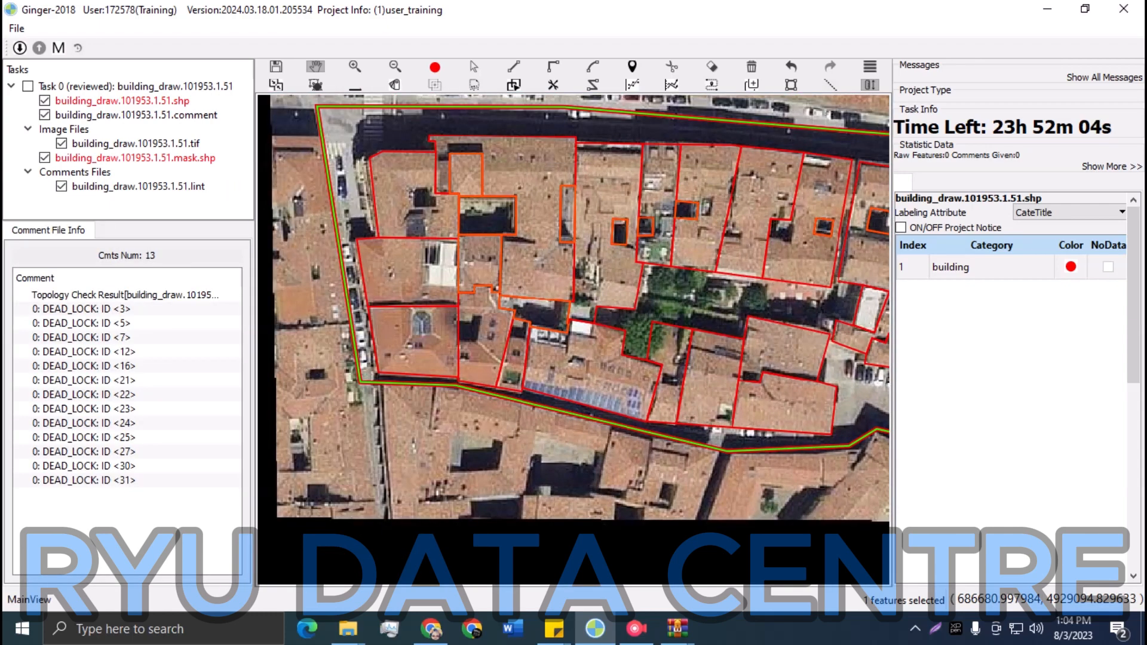
pyautogui.moveTo(574, 335); pyautogui.dragTo(500, 324)
pyautogui.press('r')
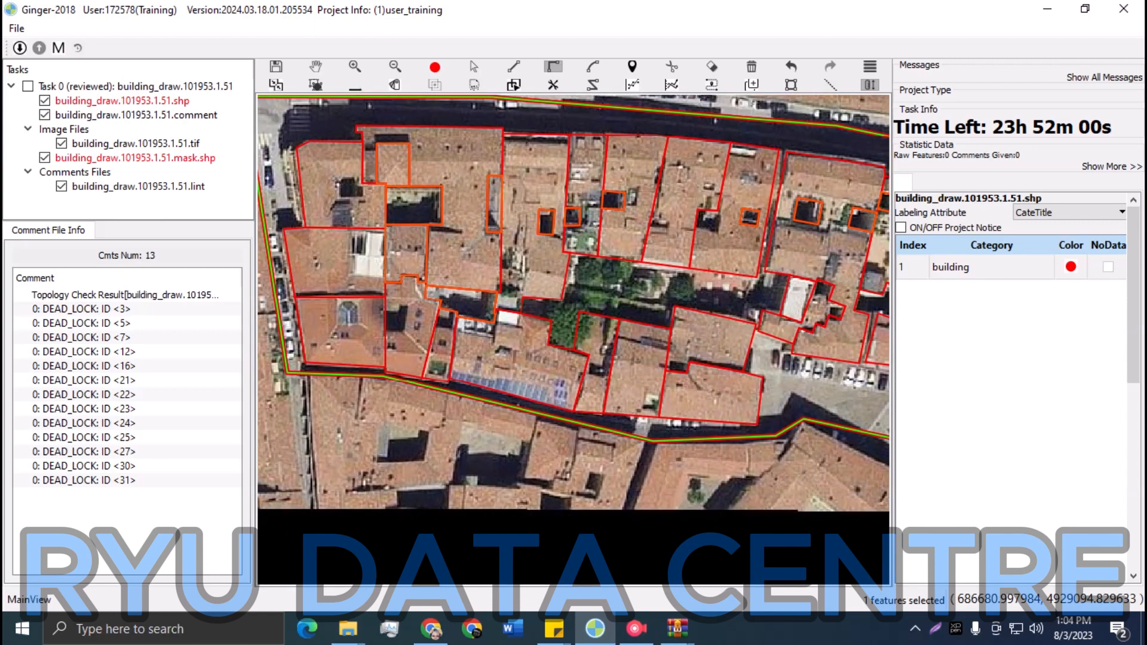
pyautogui.click(418, 309)
pyautogui.scroll(2, 406, 288)
pyautogui.press('Escape')
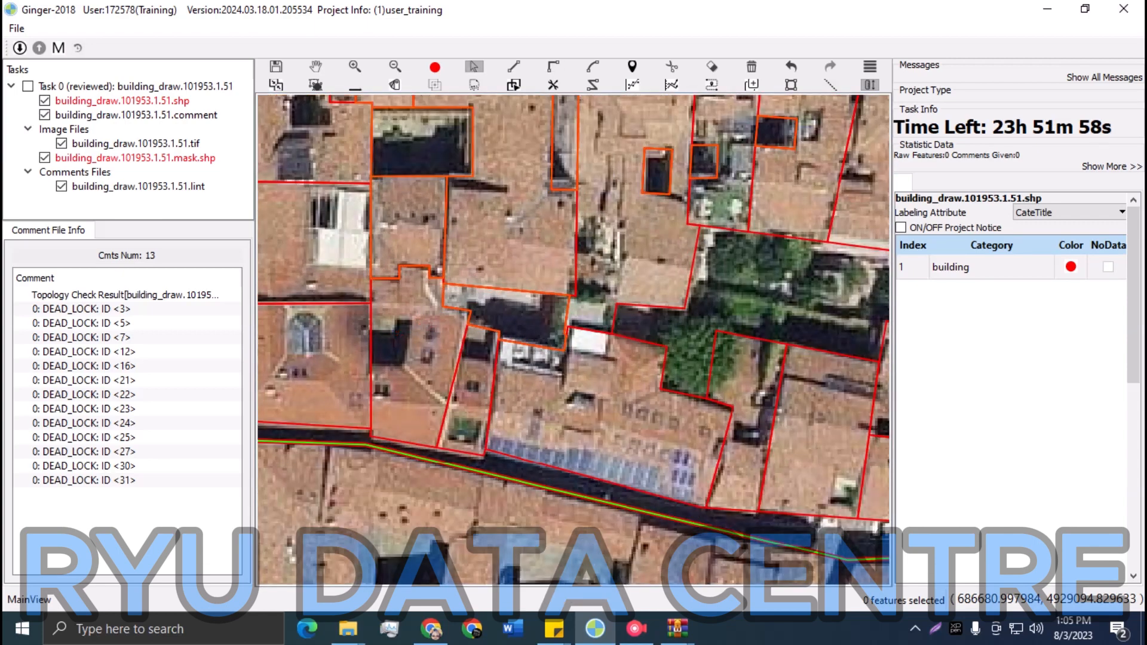
pyautogui.press('r')
pyautogui.click(371, 329)
pyautogui.press('Escape')
# Cut out the rectangular dark courtyard on the west wall of the building just east of the southwest corner building
pyautogui.press('r')
pyautogui.click(371, 319)
pyautogui.click(413, 319)
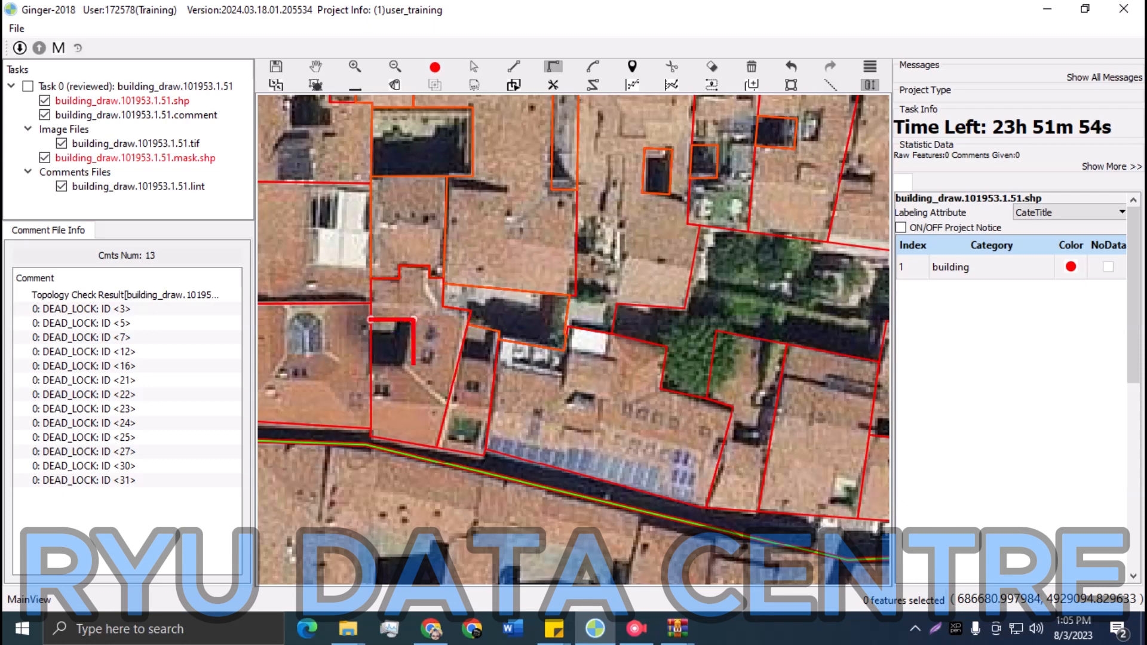
pyautogui.click(414, 364)
pyautogui.click(359, 364)
pyautogui.press('c')
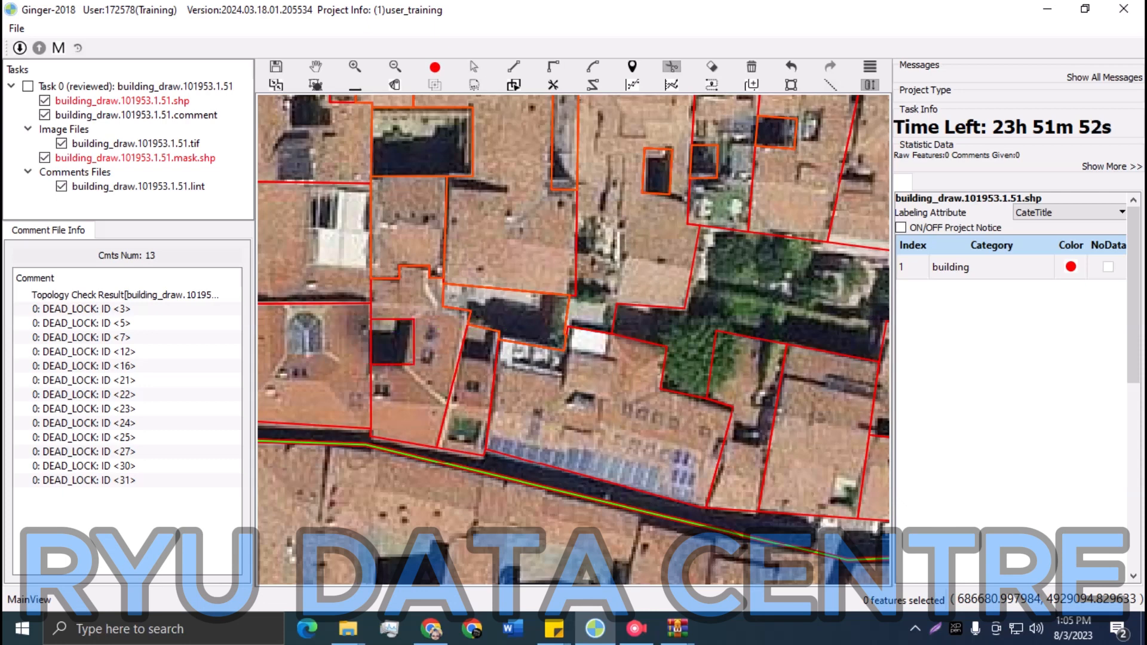
pyautogui.press('Escape')
# Show the polygons with colour fill and look over the block for courtyards still covered as building
pyautogui.scroll(-1, 472, 373)
pyautogui.press('f')
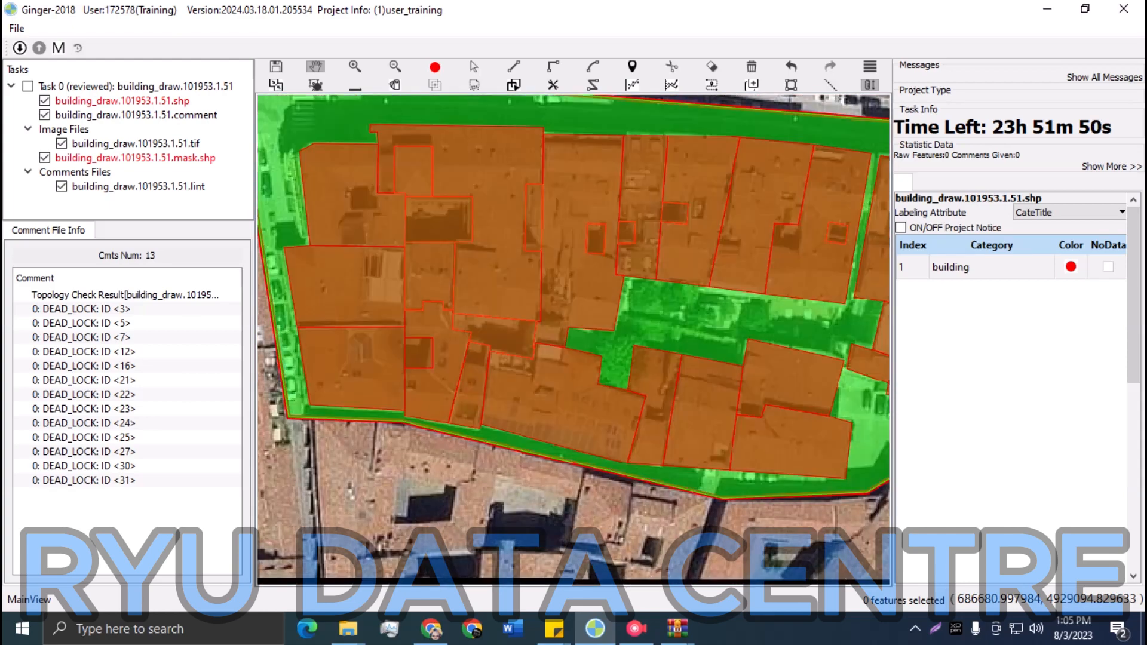
pyautogui.scroll(-1, 473, 373)
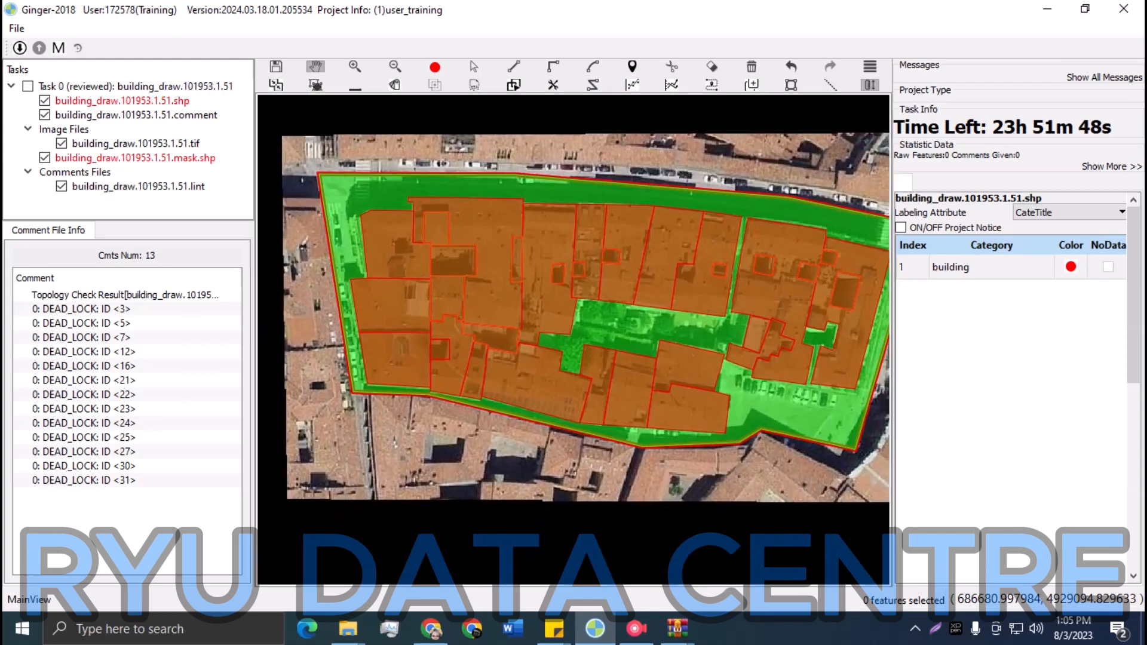
pyautogui.moveTo(473, 373)
pyautogui.mouseDown()
pyautogui.moveTo(495, 371)
pyautogui.moveTo(465, 368)
pyautogui.mouseUp()
pyautogui.scroll(1, 591, 269)
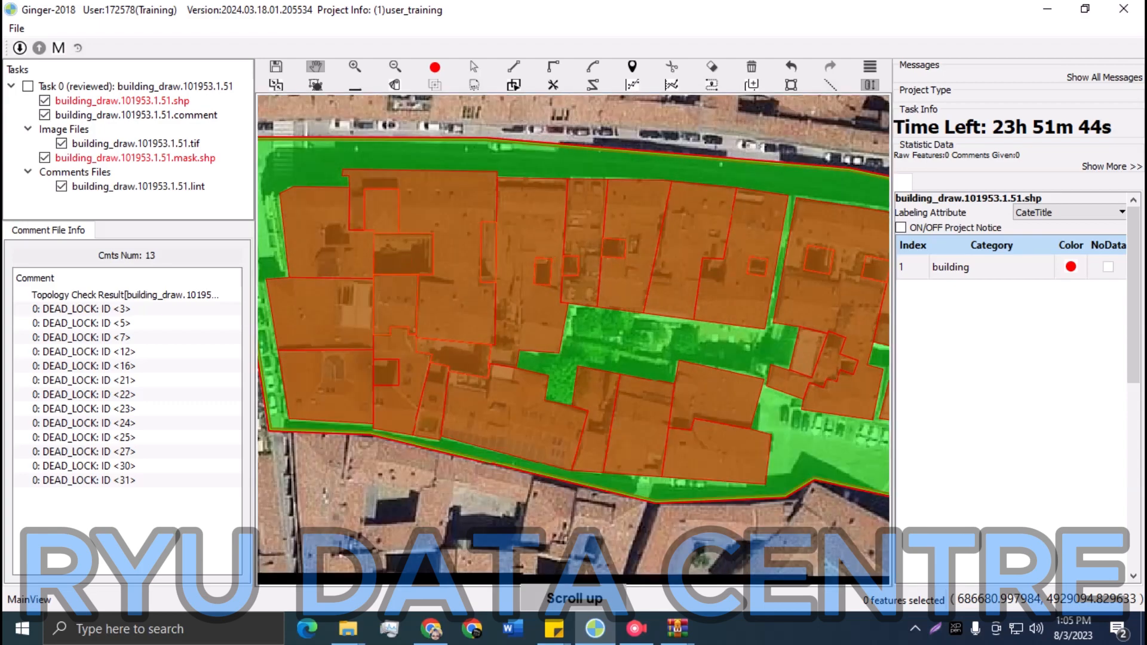
pyautogui.moveTo(574, 341); pyautogui.dragTo(632, 314)
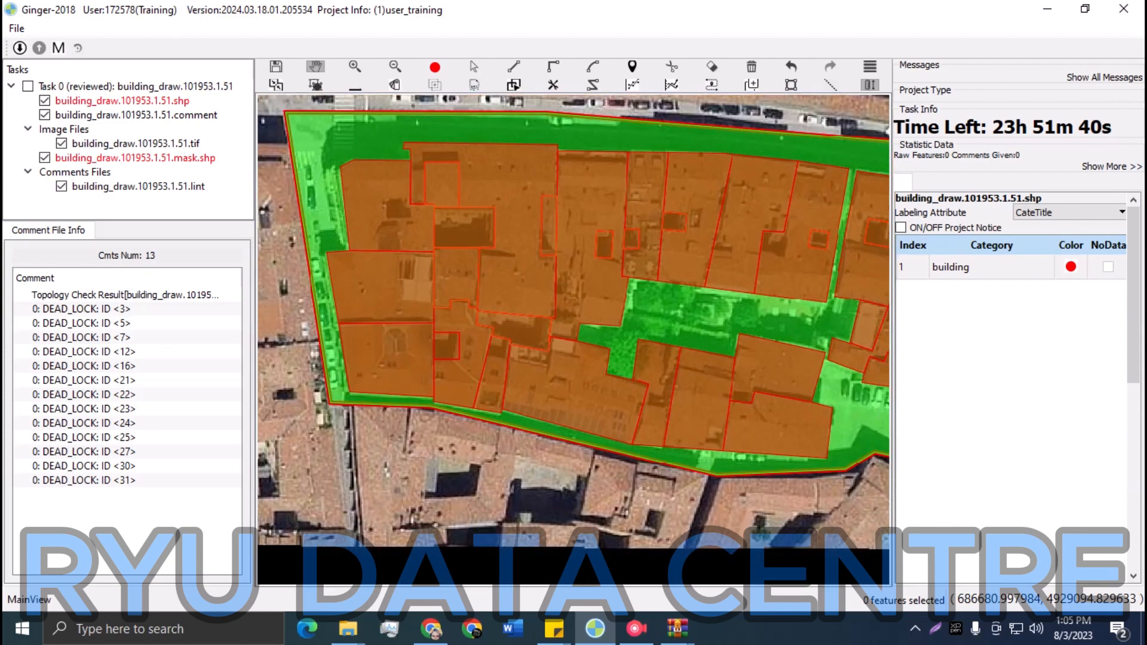
pyautogui.press('Escape')
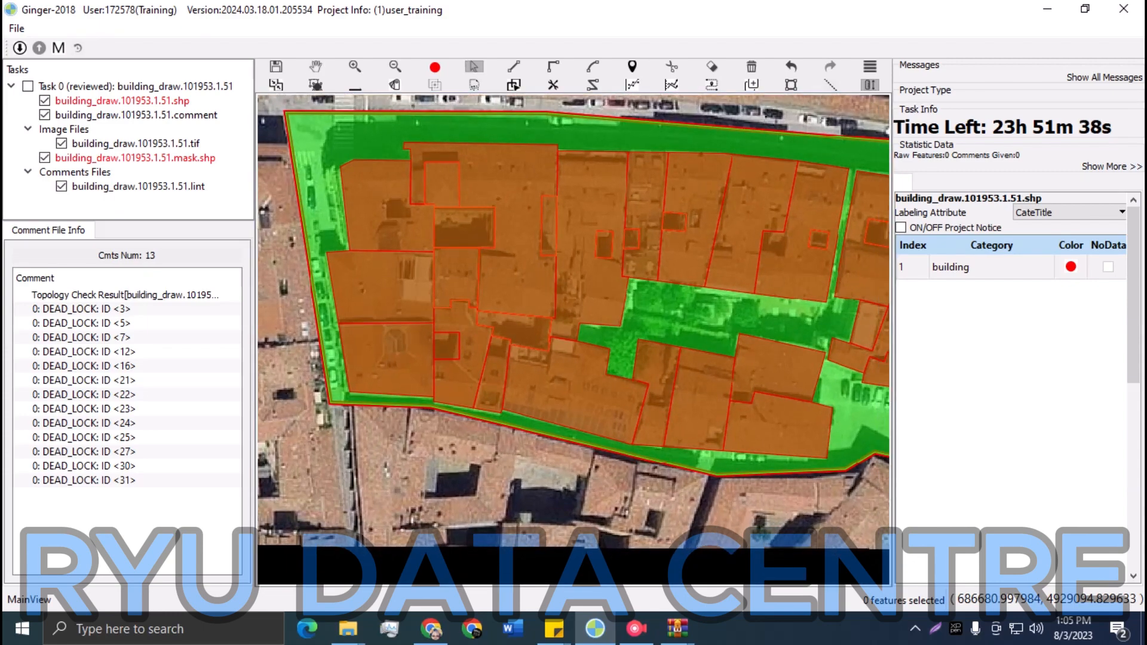
# Delete the eight courtyard polygons in the western and central buildings, including the newly cut one in the southwest
pyautogui.click(462, 226)
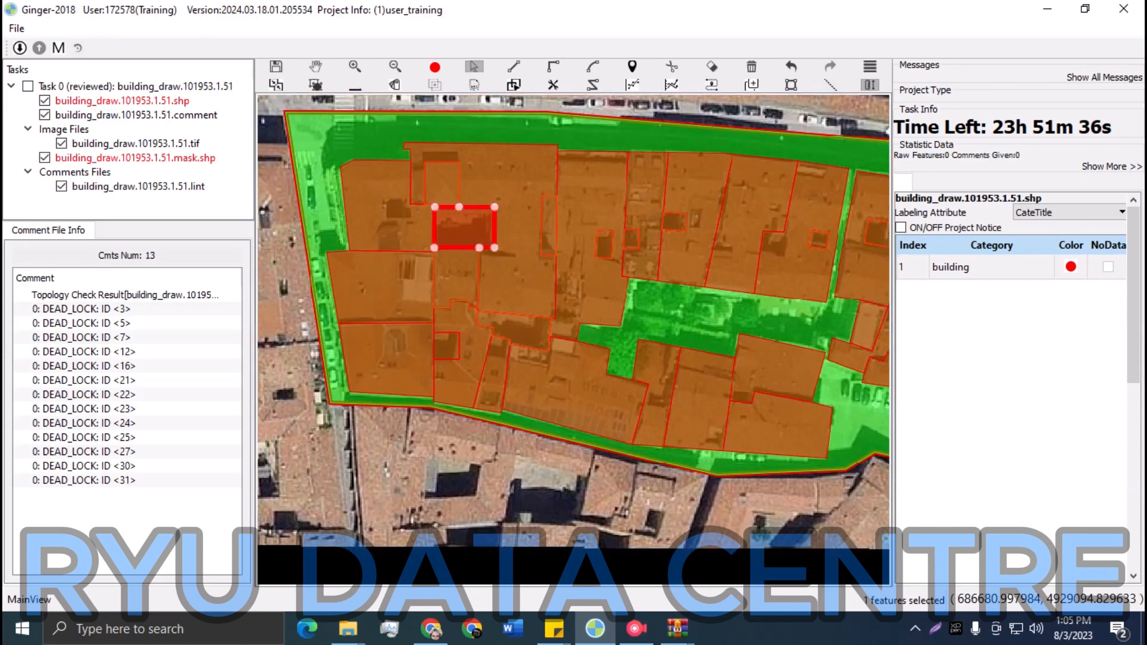
pyautogui.keyDown('ctrl'); pyautogui.click(447, 345); pyautogui.keyUp('ctrl')
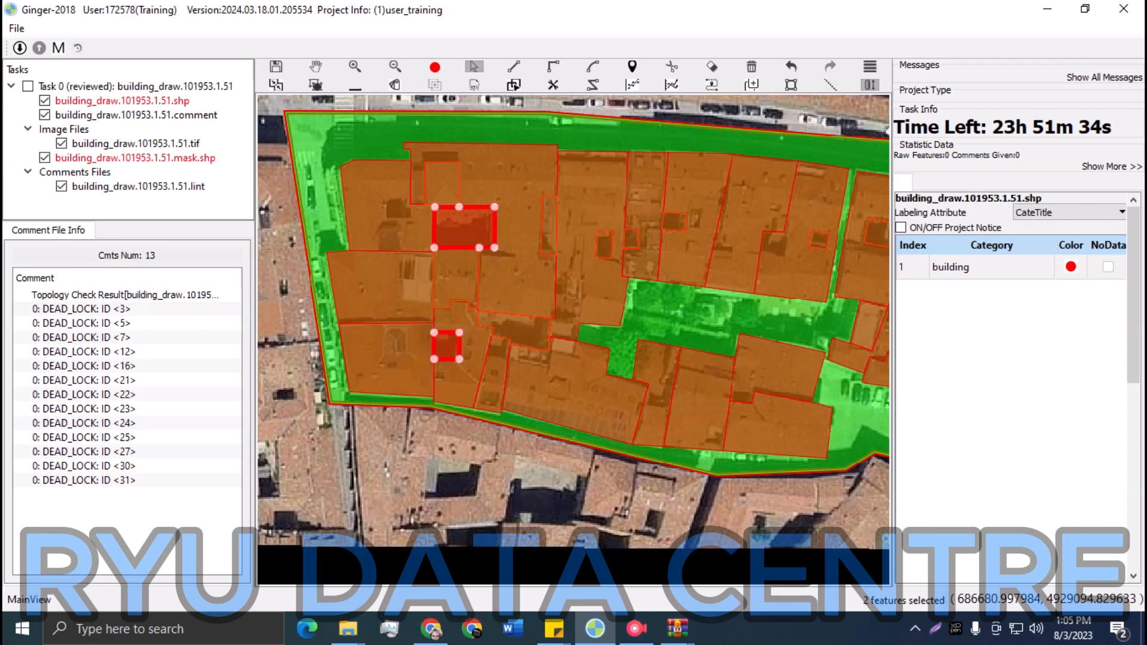
pyautogui.keyDown('ctrl'); pyautogui.click(520, 330); pyautogui.keyUp('ctrl')
pyautogui.keyDown('ctrl'); pyautogui.click(548, 227); pyautogui.keyUp('ctrl')
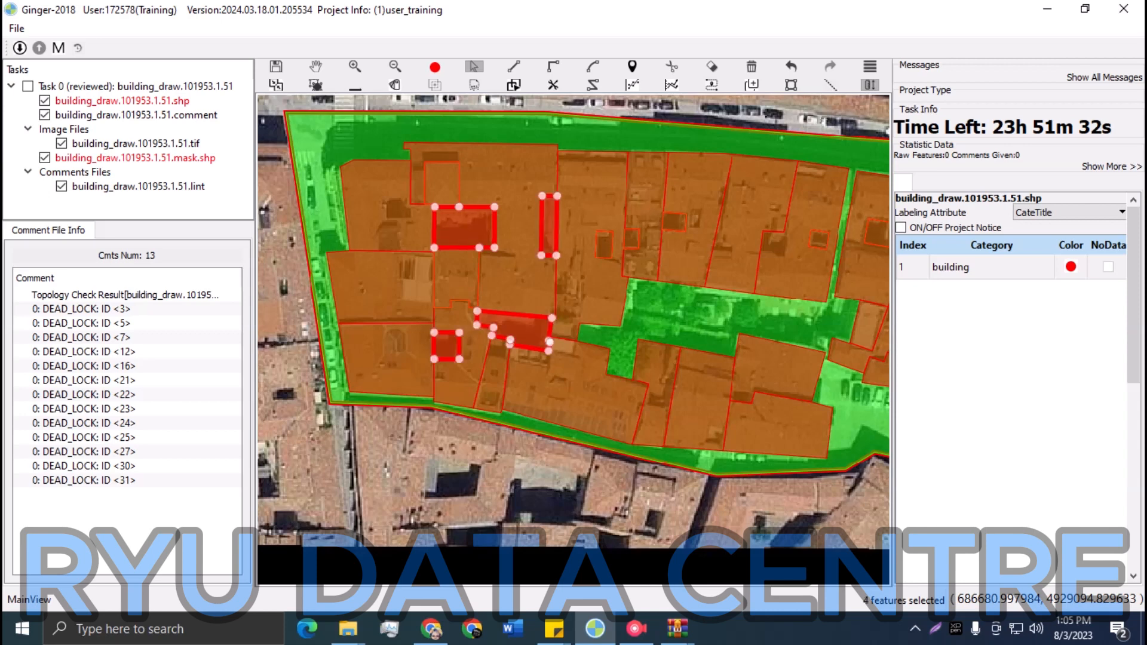
pyautogui.keyDown('ctrl'); pyautogui.click(602, 248); pyautogui.keyUp('ctrl')
pyautogui.scroll(1, 623, 248)
pyautogui.keyDown('ctrl'); pyautogui.click(690, 209); pyautogui.keyUp('ctrl')
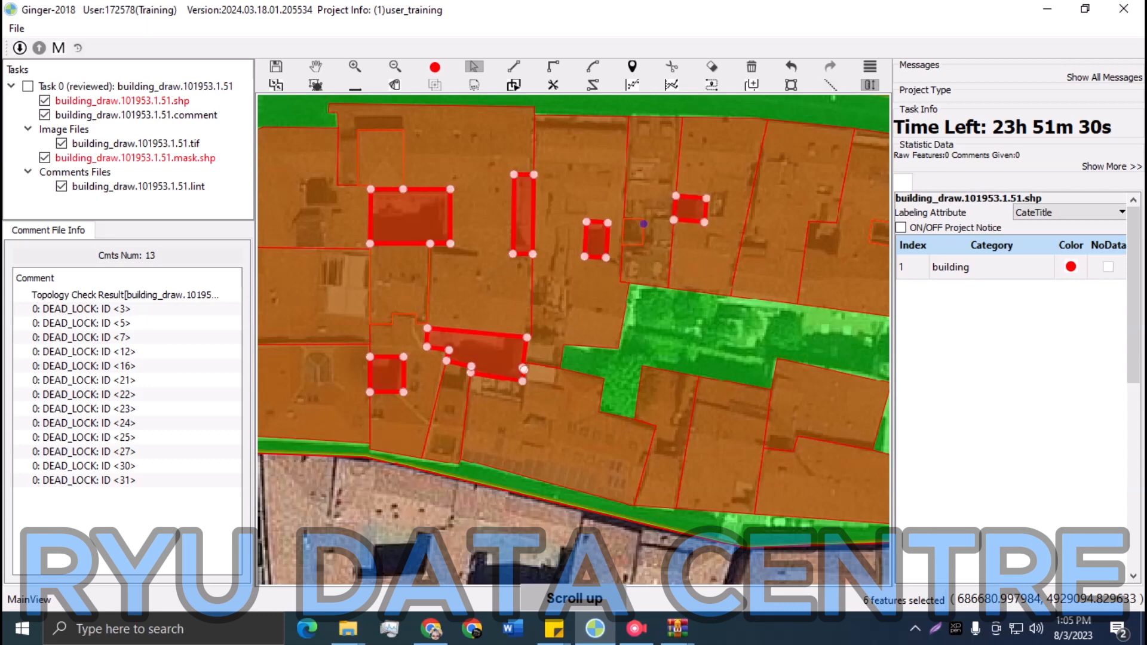
pyautogui.keyDown('ctrl'); pyautogui.click(632, 233); pyautogui.keyUp('ctrl')
pyautogui.keyDown('ctrl'); pyautogui.click(880, 232); pyautogui.keyUp('ctrl')
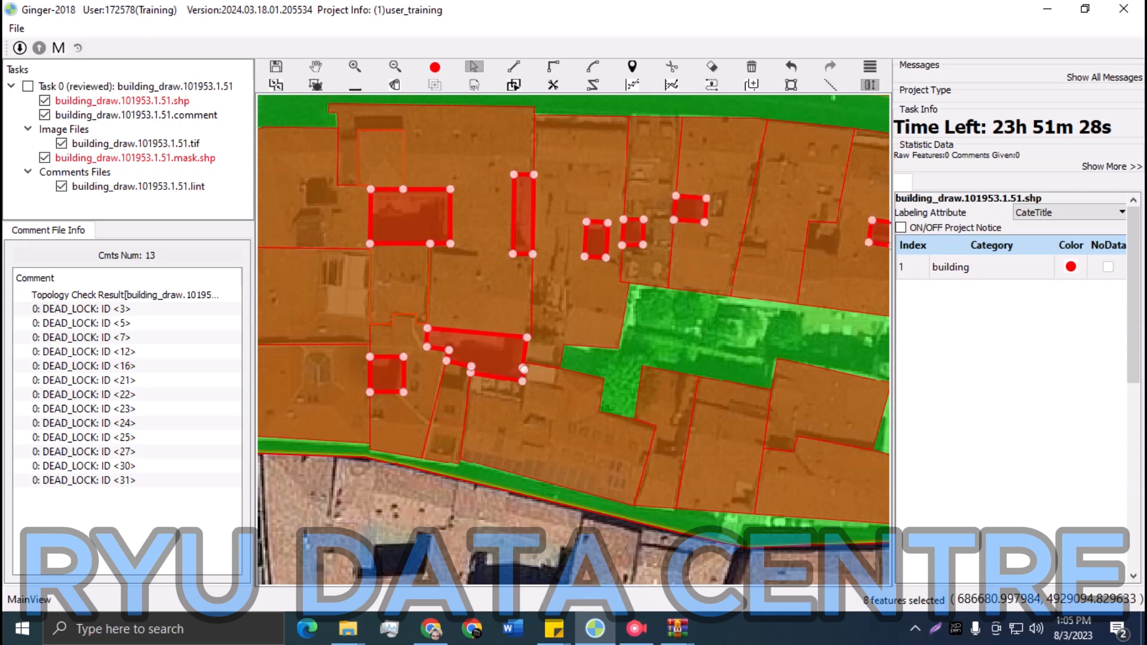
pyautogui.scroll(-2, 815, 269)
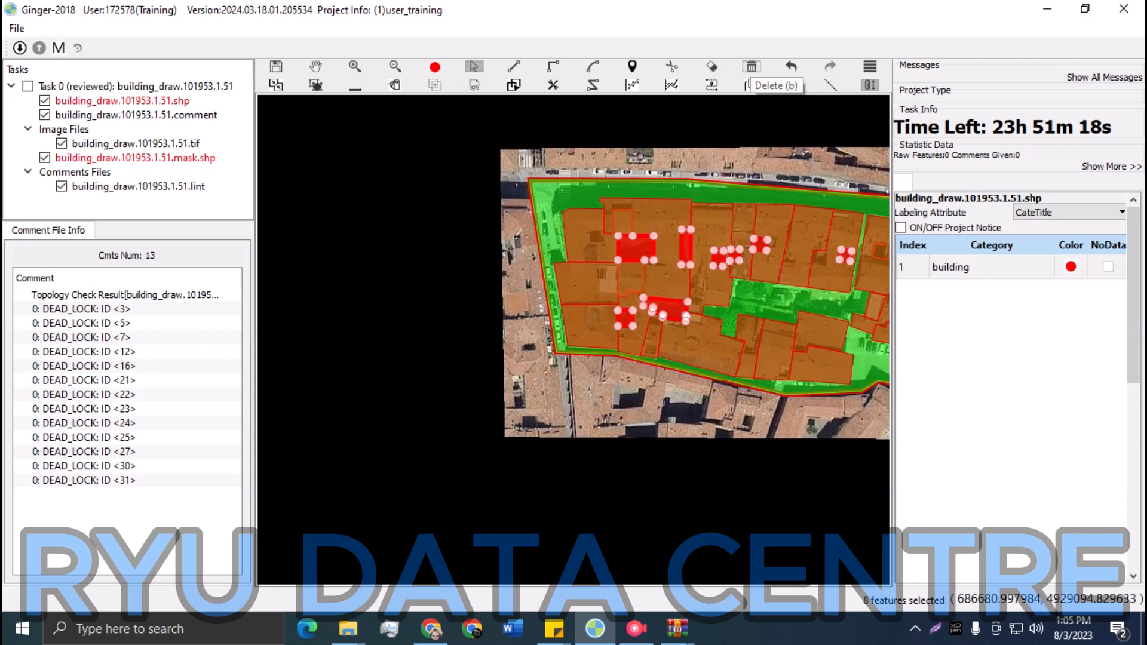
pyautogui.press('b')
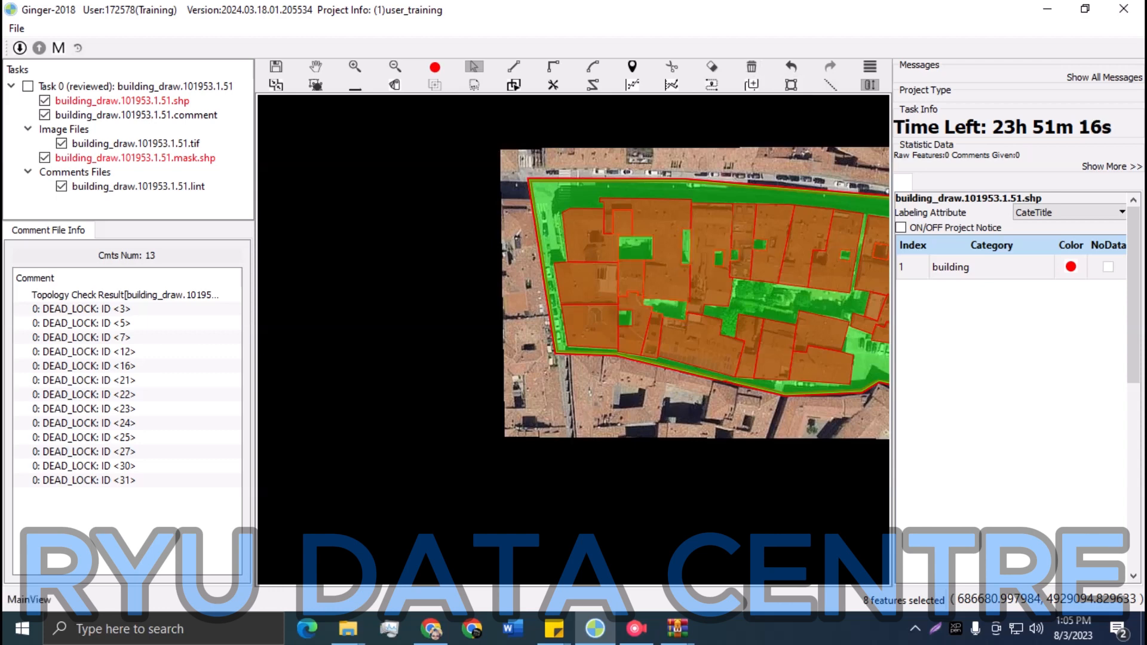
# Remove the small courtyard polygon in the notch between the two northern buildings just west of the narrow green gap
pyautogui.press('space')
pyautogui.moveTo(677, 276); pyautogui.dragTo(510, 298)
pyautogui.scroll(1, 562, 292)
pyautogui.scroll(3, 572, 339)
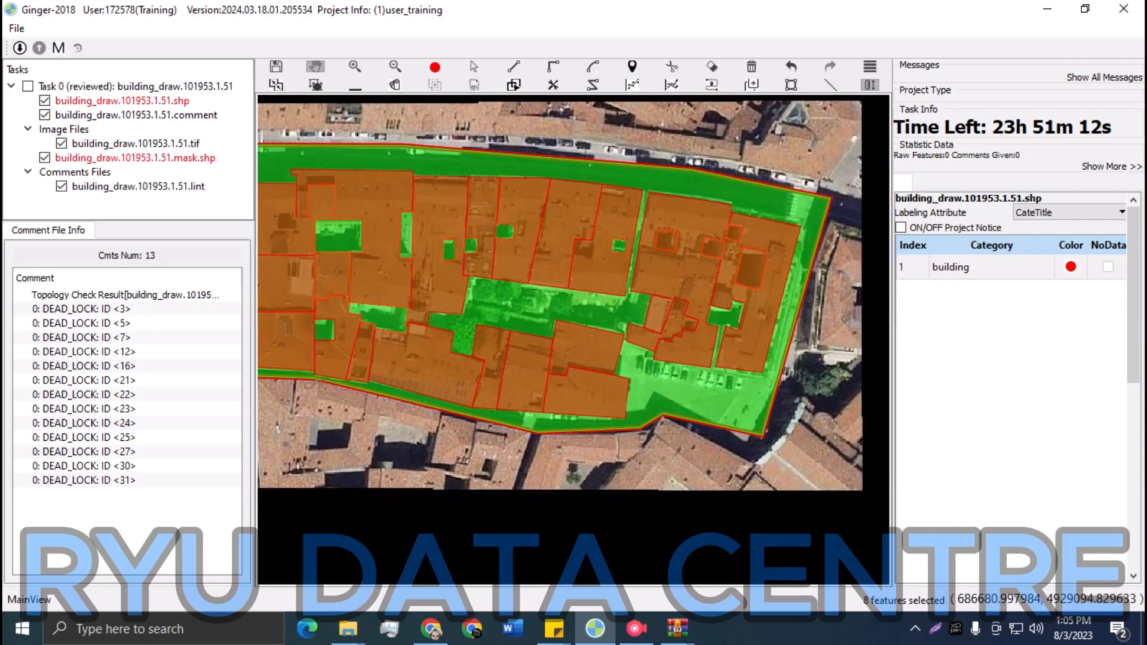
pyautogui.moveTo(572, 339); pyautogui.dragTo(552, 341)
pyautogui.press('space')
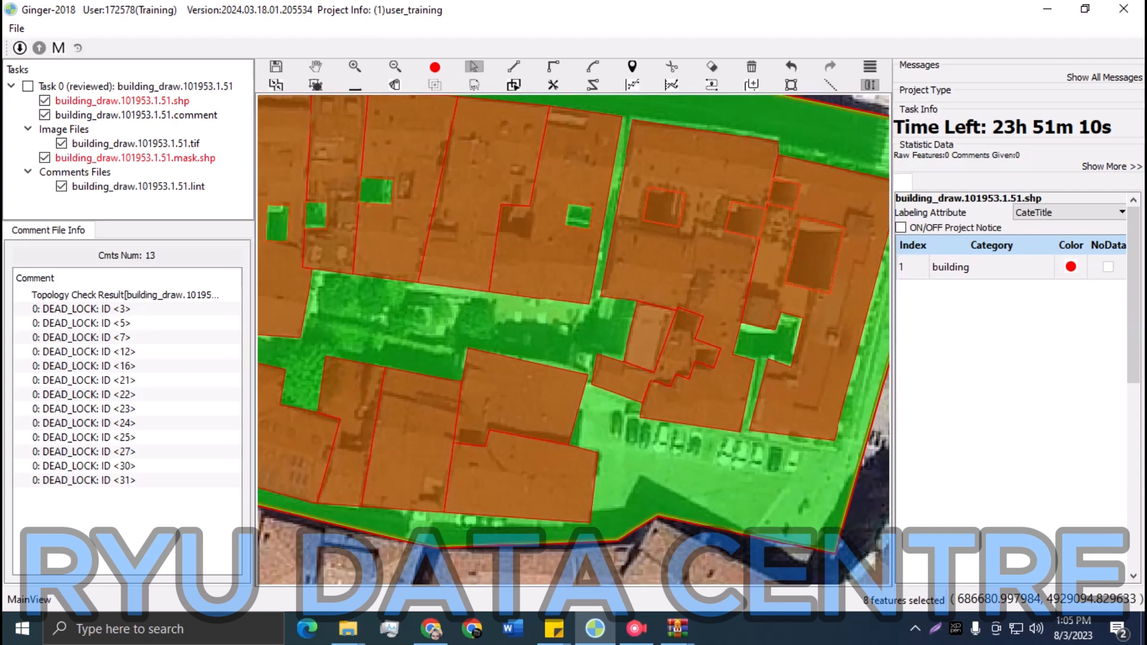
pyautogui.click(515, 230)
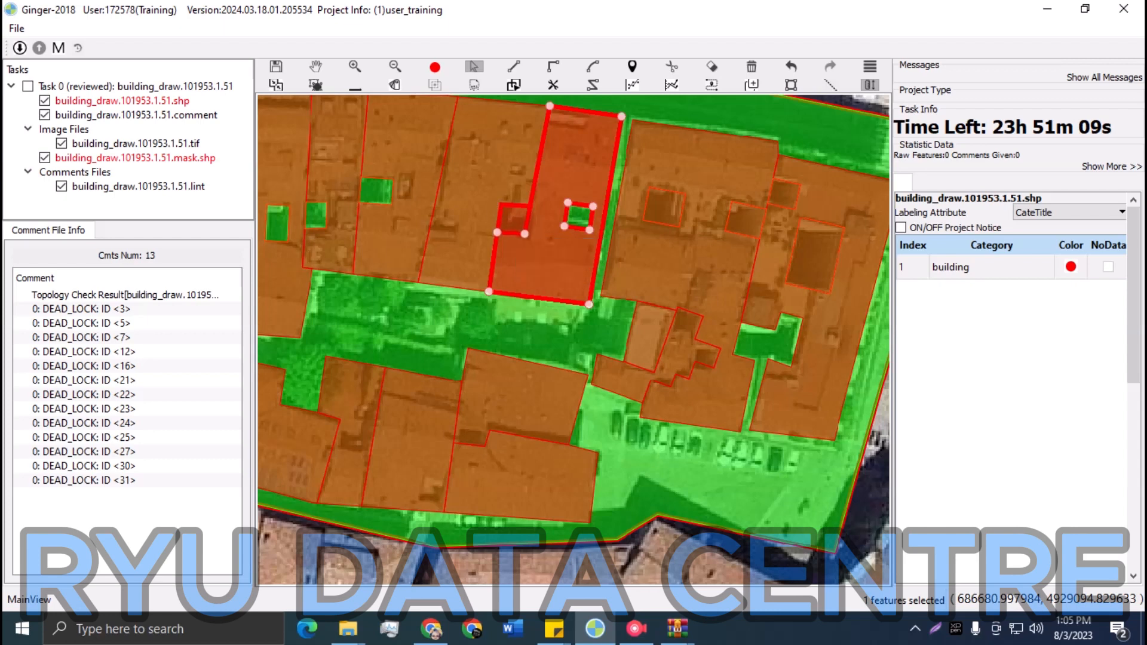
# Delete the four courtyard polygons inside the two large buildings at the block's east end
pyautogui.click(675, 210)
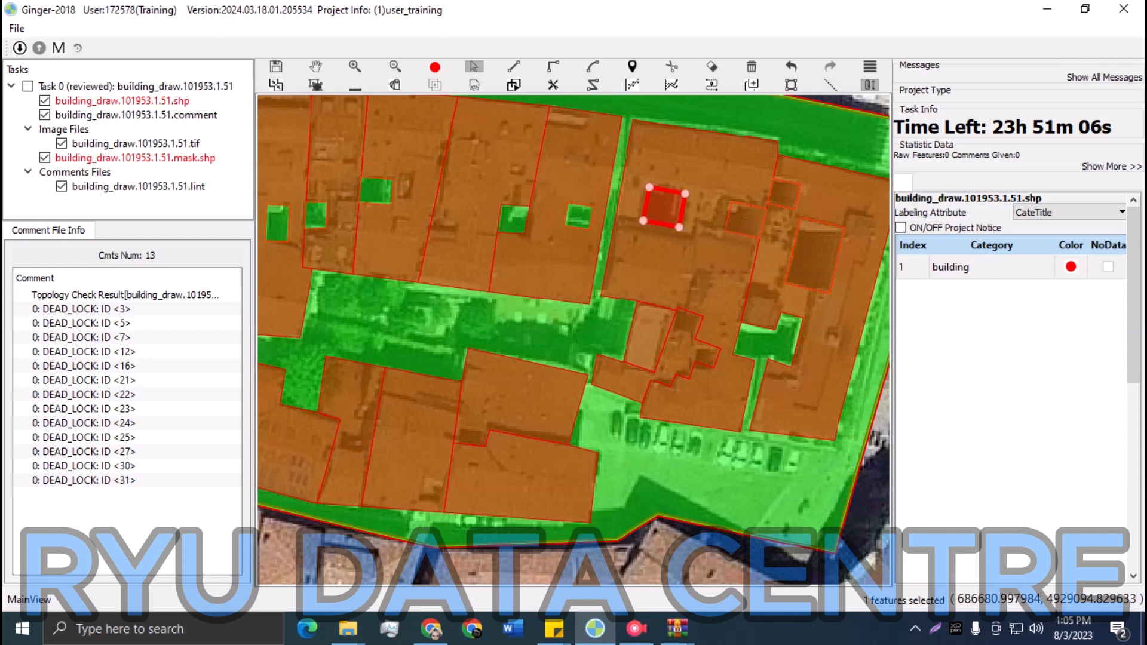
pyautogui.keyDown('ctrl'); pyautogui.click(745, 219); pyautogui.keyUp('ctrl')
pyautogui.keyDown('ctrl'); pyautogui.click(785, 194); pyautogui.keyUp('ctrl')
pyautogui.keyDown('ctrl'); pyautogui.click(813, 256); pyautogui.keyUp('ctrl')
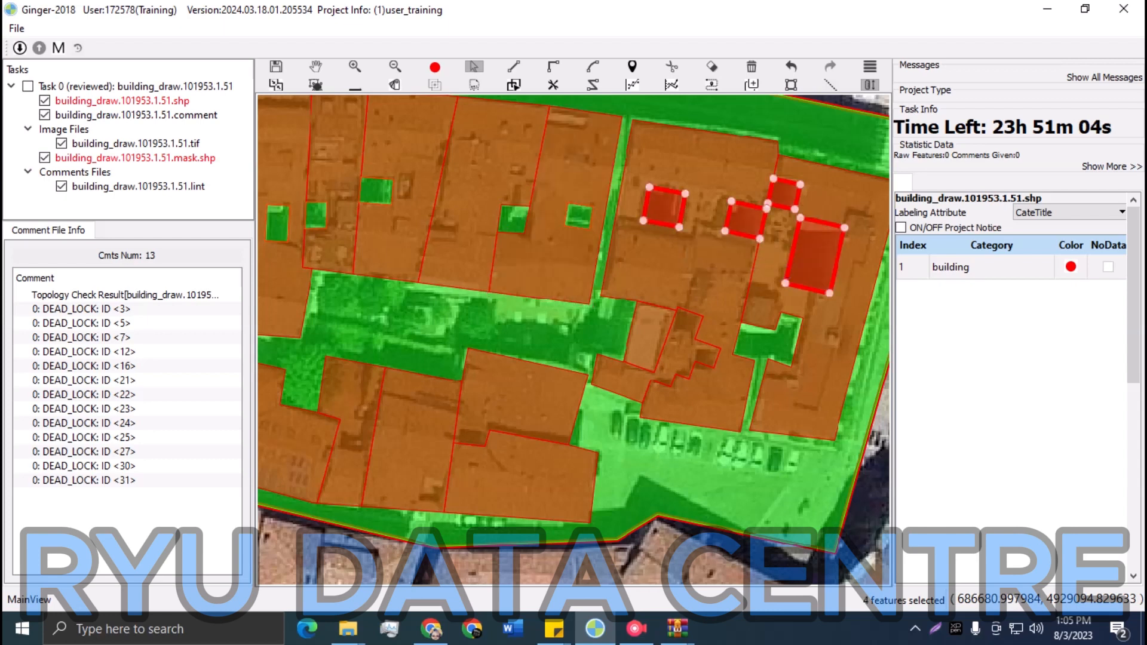
pyautogui.press('Delete')
# Reshape the irregular footprint beside the white-roofed building so it no longer covers the two small dark courtyards on its east side
pyautogui.click(683, 335)
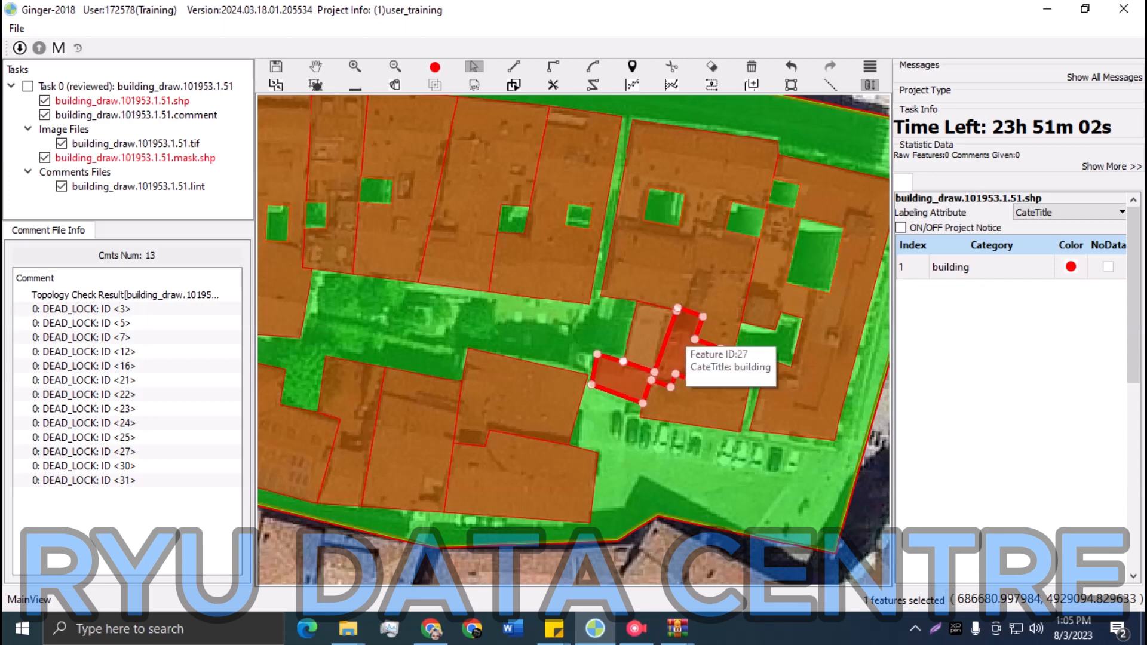
pyautogui.moveTo(703, 315); pyautogui.dragTo(673, 322)
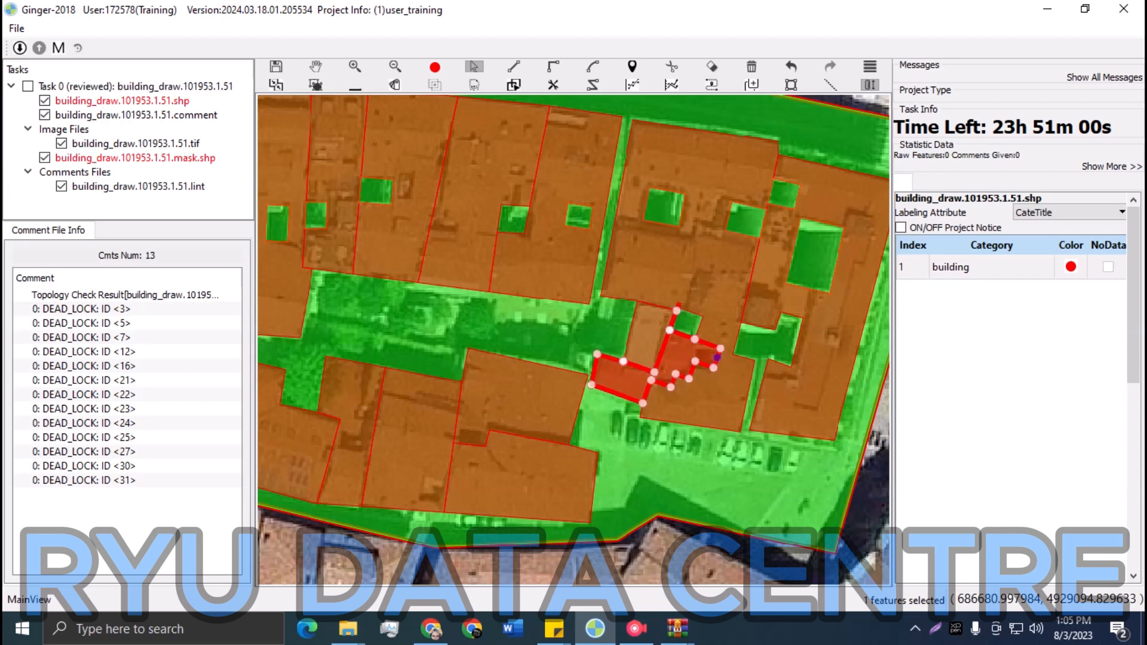
pyautogui.moveTo(718, 358); pyautogui.dragTo(698, 351)
pyautogui.scroll(3, 682, 330)
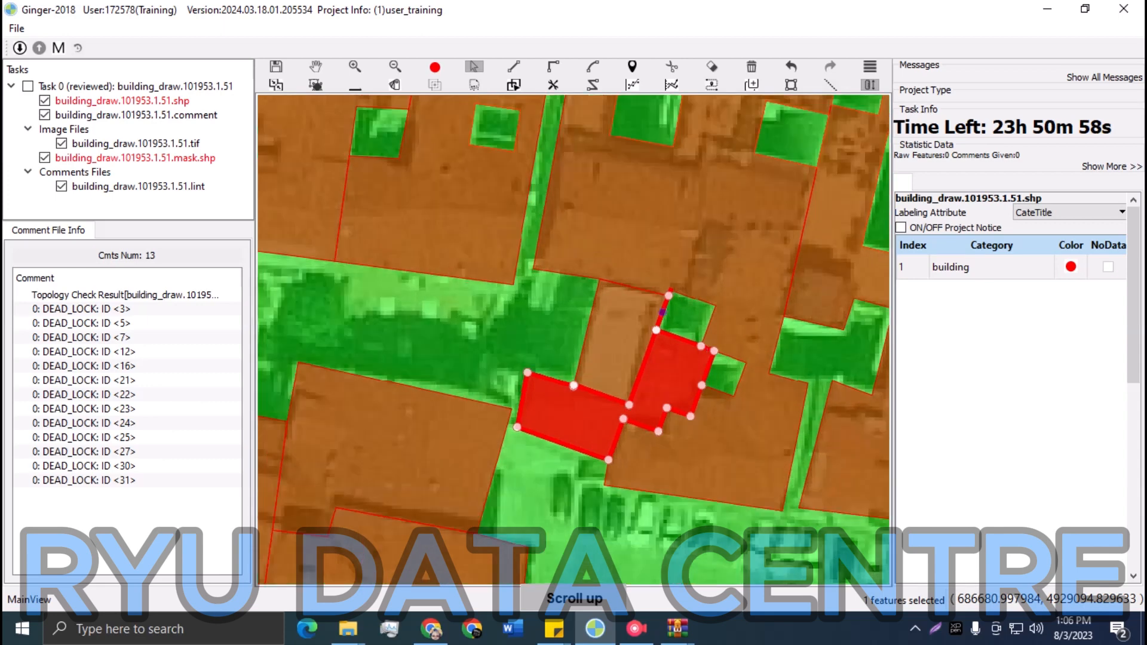
pyautogui.moveTo(669, 285); pyautogui.dragTo(676, 305)
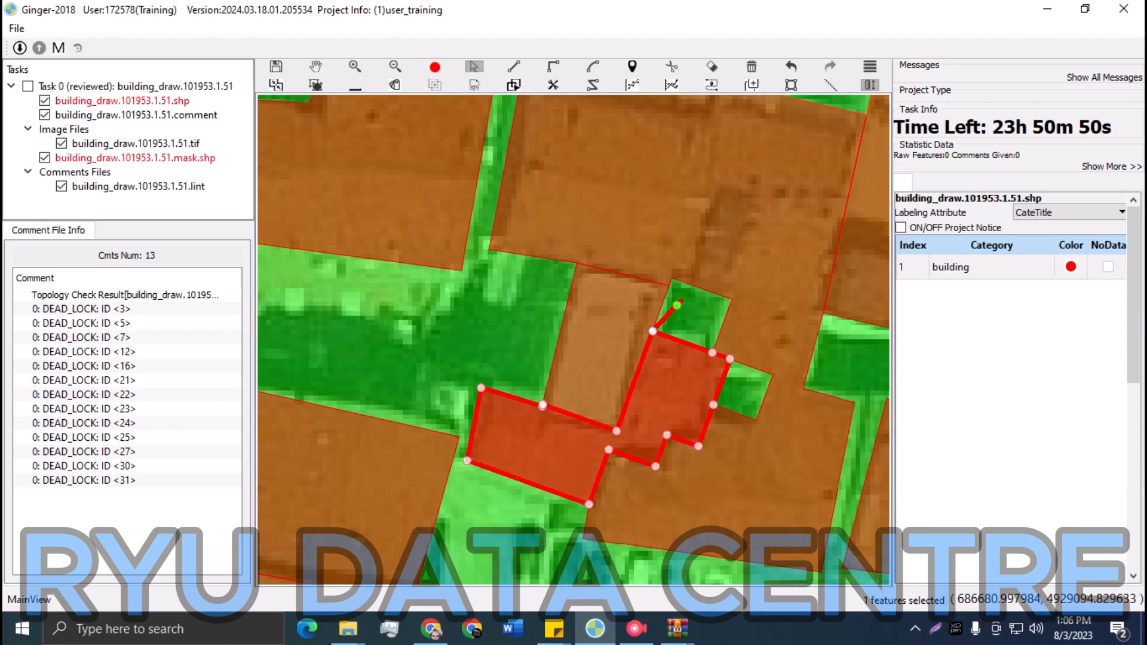
pyautogui.press('Delete')
pyautogui.press('Escape')
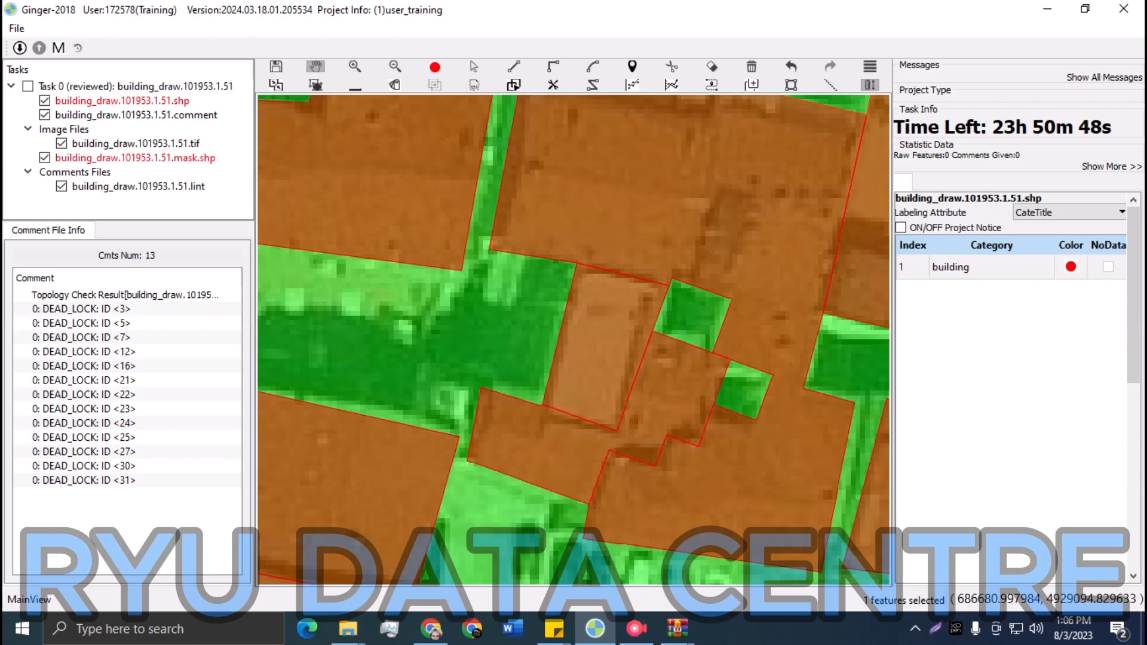
# Look over the western buildings for courtyards still covered as building, and show the northwest corner without colour fill
pyautogui.scroll(-6, 669, 472)
pyautogui.moveTo(657, 460); pyautogui.dragTo(881, 419)
pyautogui.scroll(3, 533, 448)
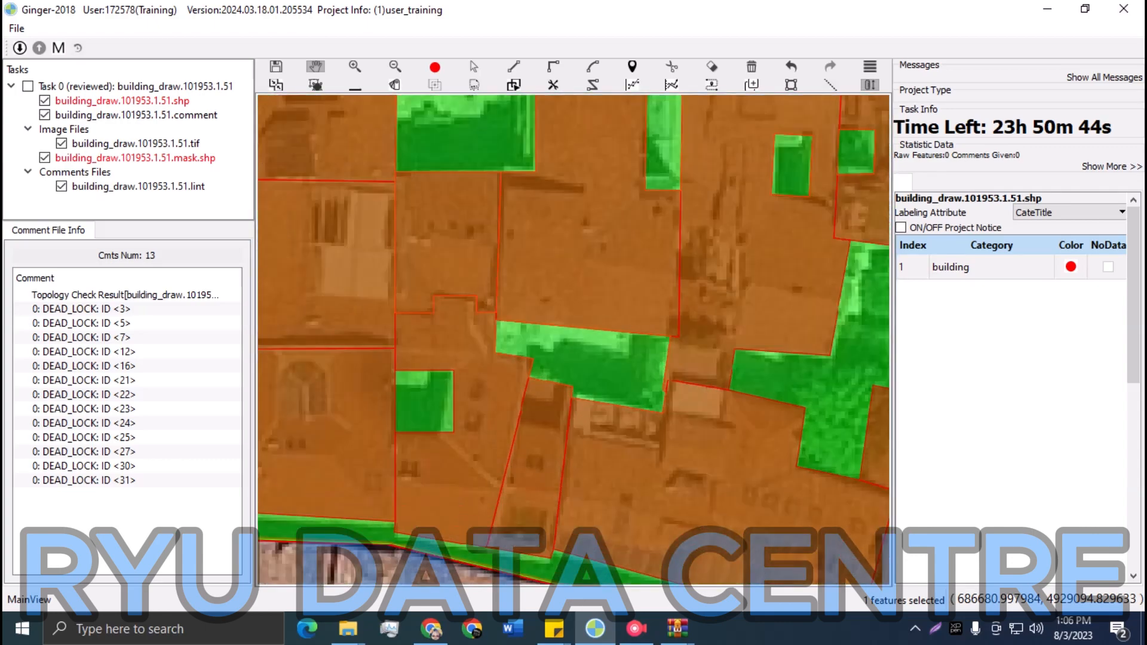
pyautogui.press('s')
pyautogui.click(527, 424)
pyautogui.moveTo(550, 382); pyautogui.dragTo(681, 477)
pyautogui.press('h')
pyautogui.moveTo(597, 382); pyautogui.dragTo(659, 463)
pyautogui.moveTo(598, 382); pyautogui.dragTo(611, 421)
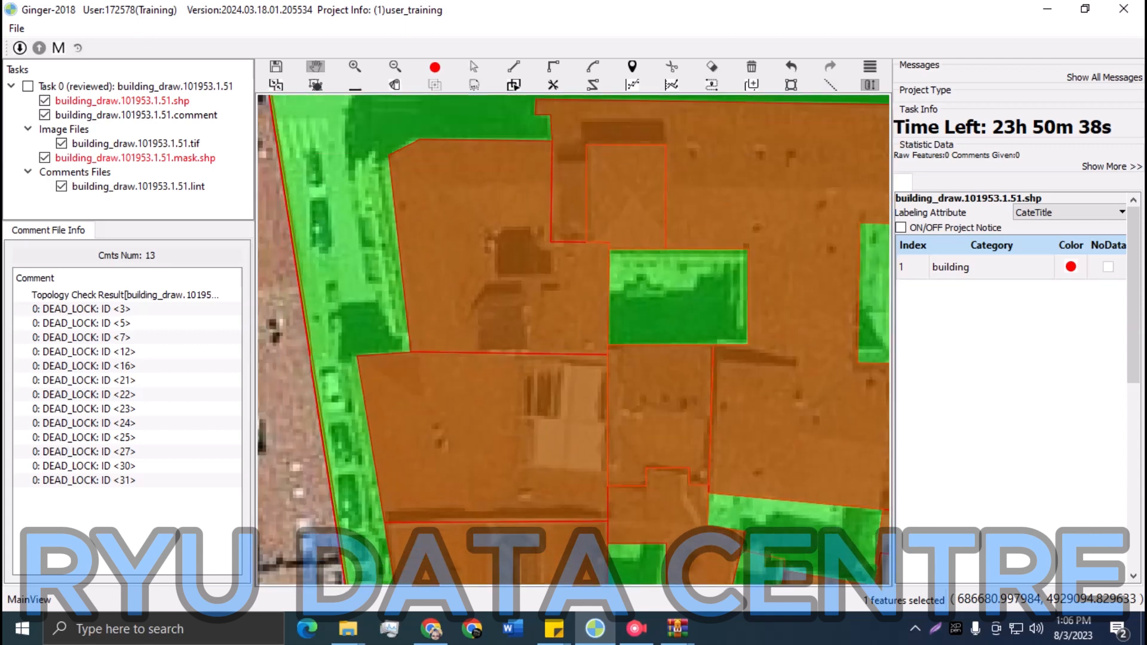
pyautogui.press('f')
pyautogui.moveTo(555, 242); pyautogui.dragTo(555, 254)
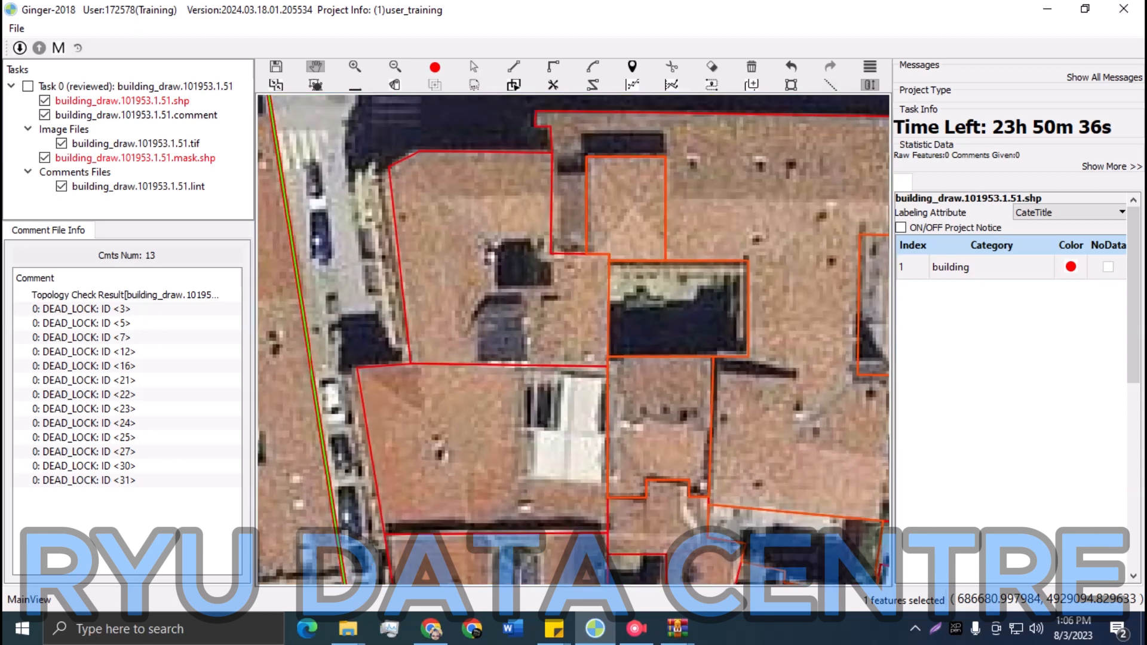
# Cut a right-angled polygon around the dark courtyard in the northwest corner building, starting at the corner of its east edge
pyautogui.press('r')
pyautogui.click(555, 253)
pyautogui.click(555, 254)
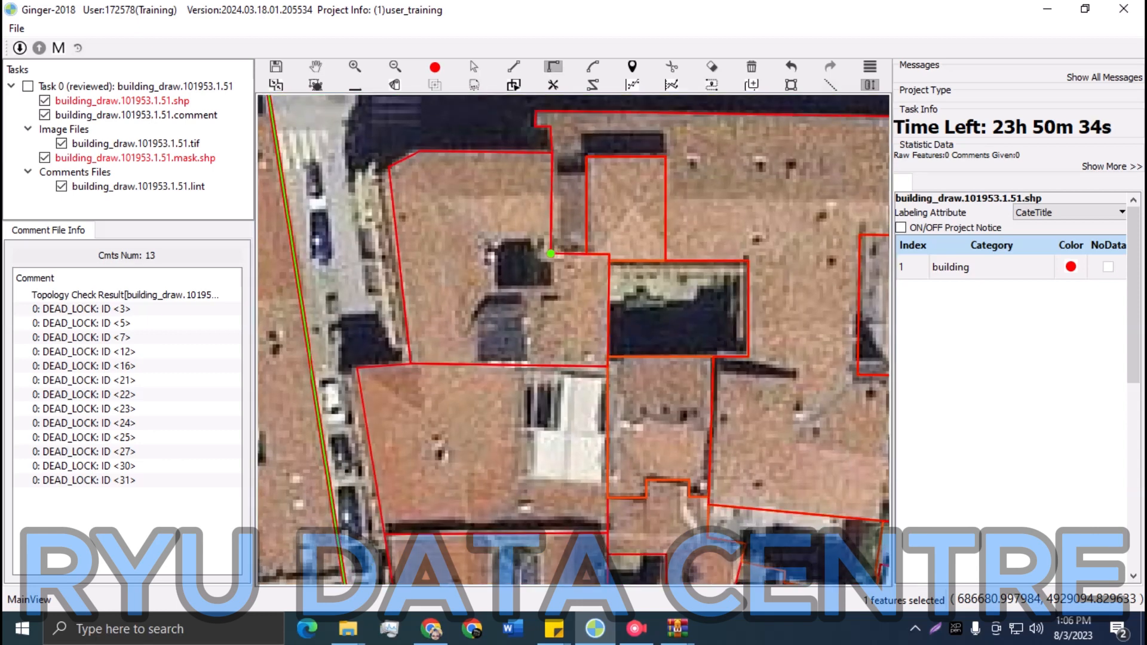
pyautogui.click(553, 287)
pyautogui.click(495, 287)
pyautogui.click(495, 239)
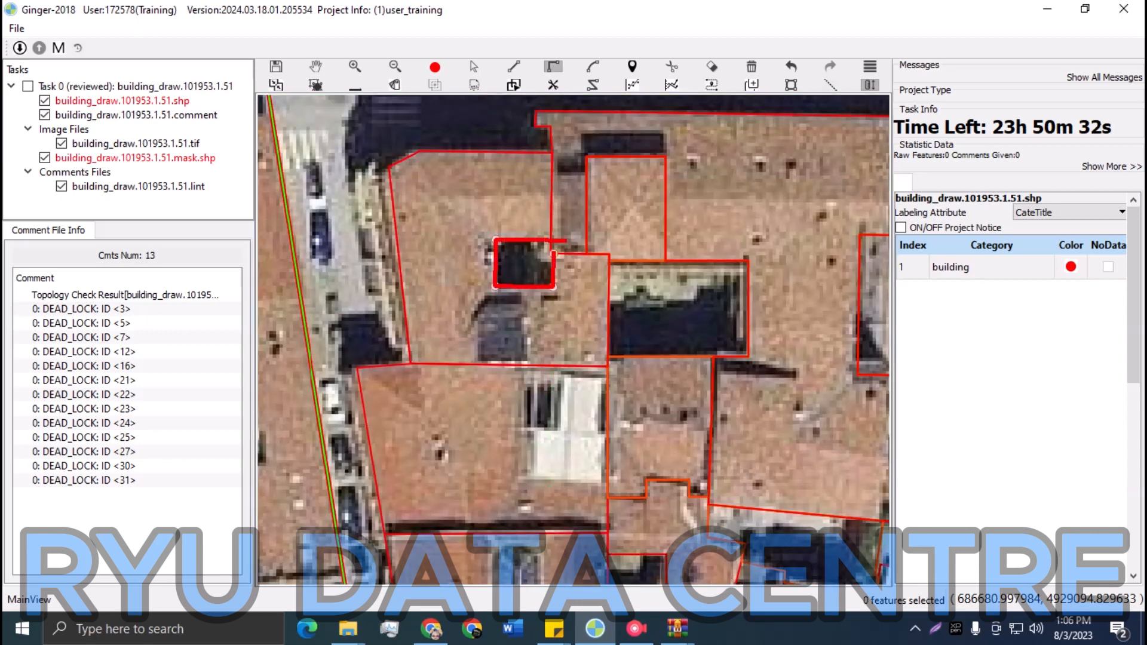
pyautogui.press('c')
# Delete the newly cut courtyard polygon in the northwest corner building
pyautogui.press('s')
pyautogui.click(528, 263)
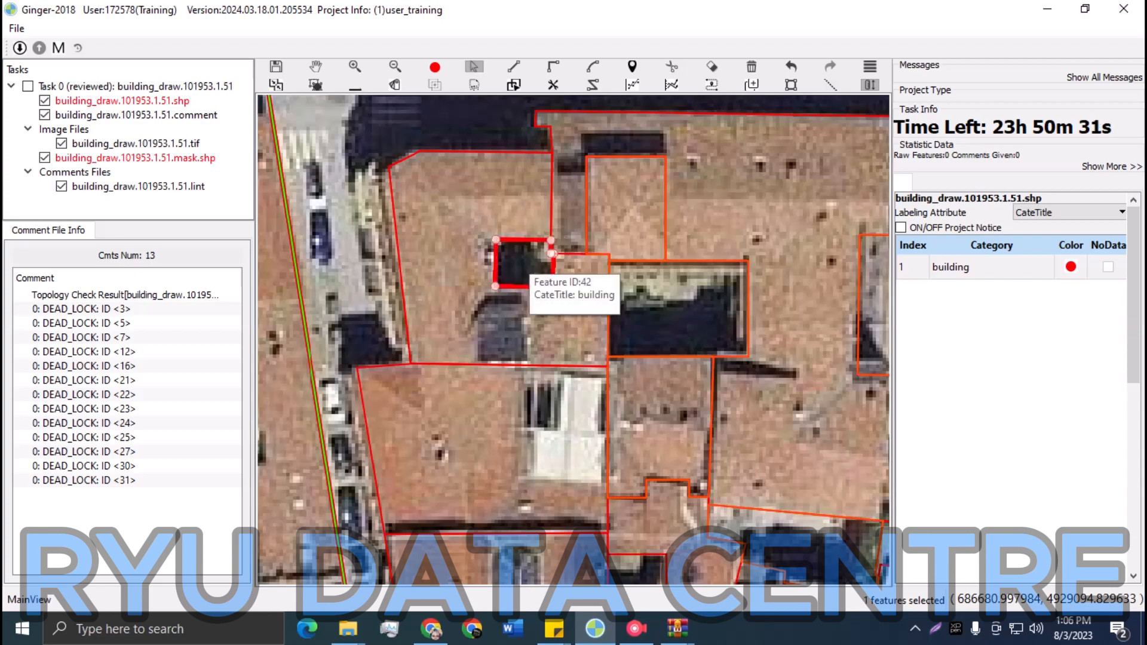
pyautogui.press('space')
pyautogui.press('Delete')
# Compare the whole block's footprints with the imagery, both with and without colour fill, paying attention to the western buildings
pyautogui.scroll(-3, 531, 269)
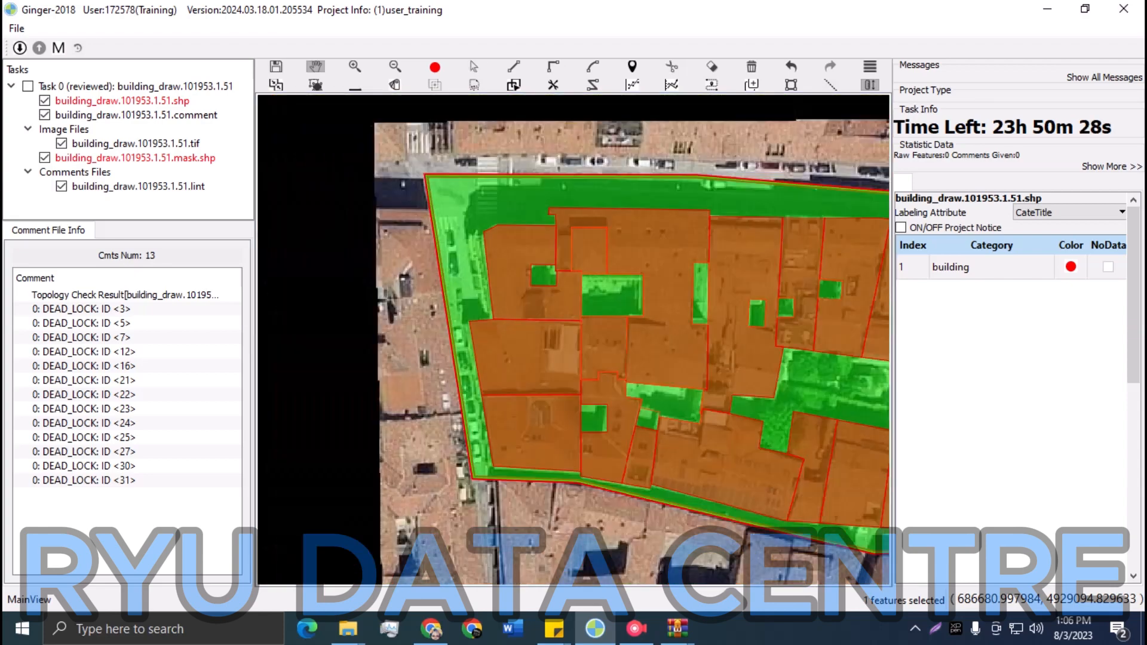
pyautogui.moveTo(675, 391); pyautogui.dragTo(433, 302)
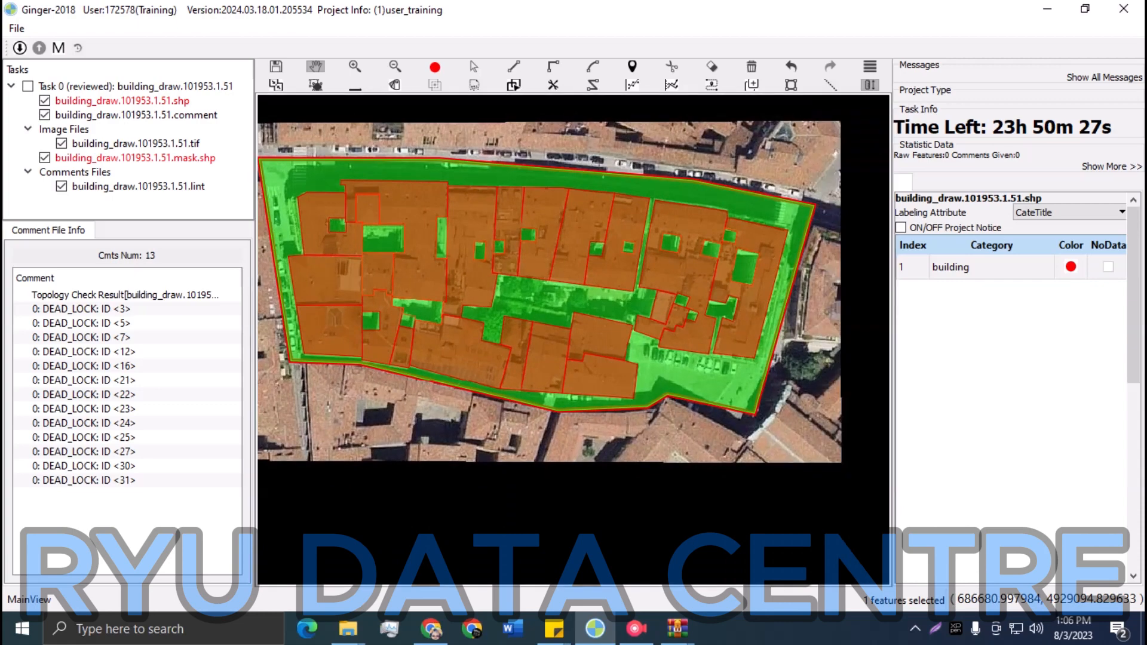
pyautogui.press('space')
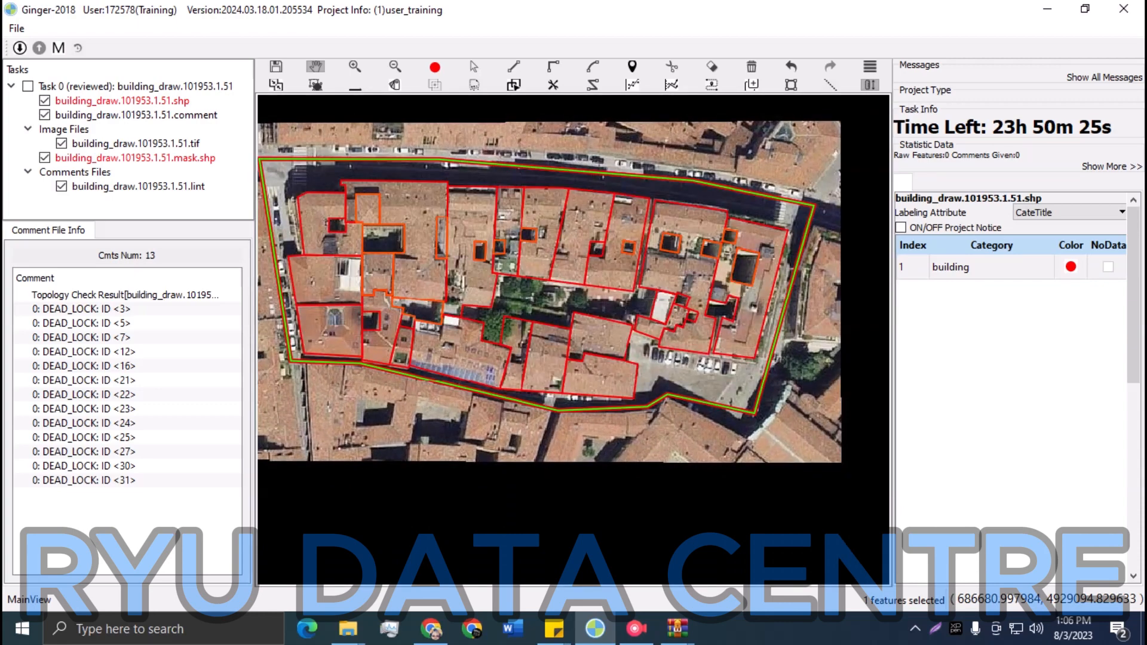
pyautogui.scroll(2, 377, 227)
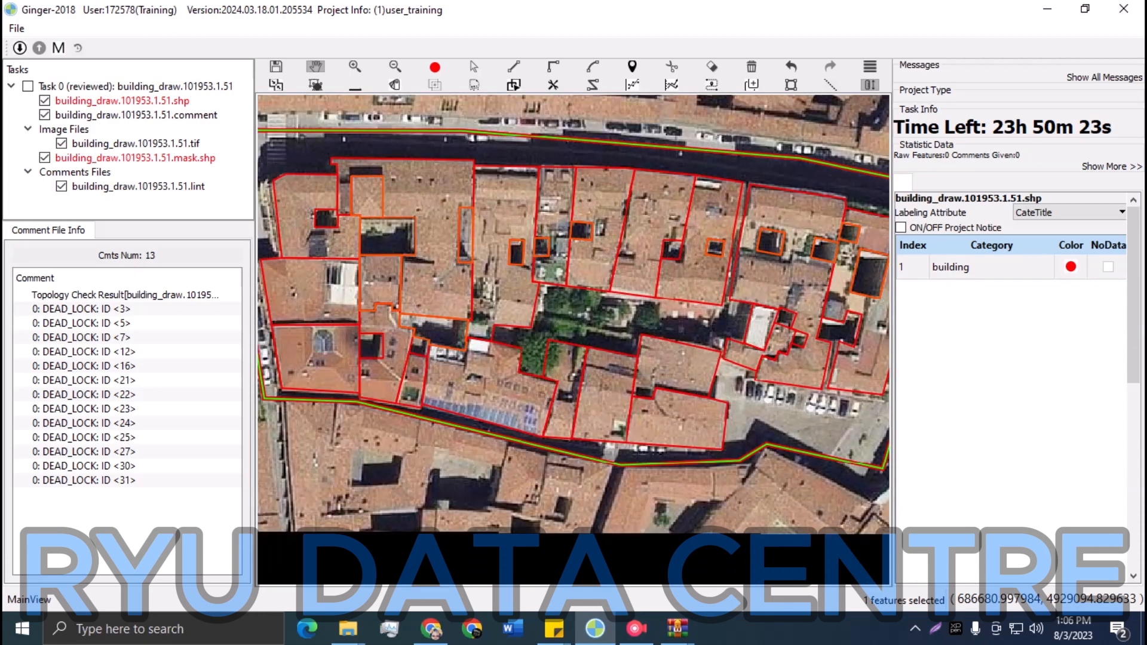
pyautogui.press('space')
pyautogui.press('space')
pyautogui.moveTo(376, 227); pyautogui.dragTo(405, 227)
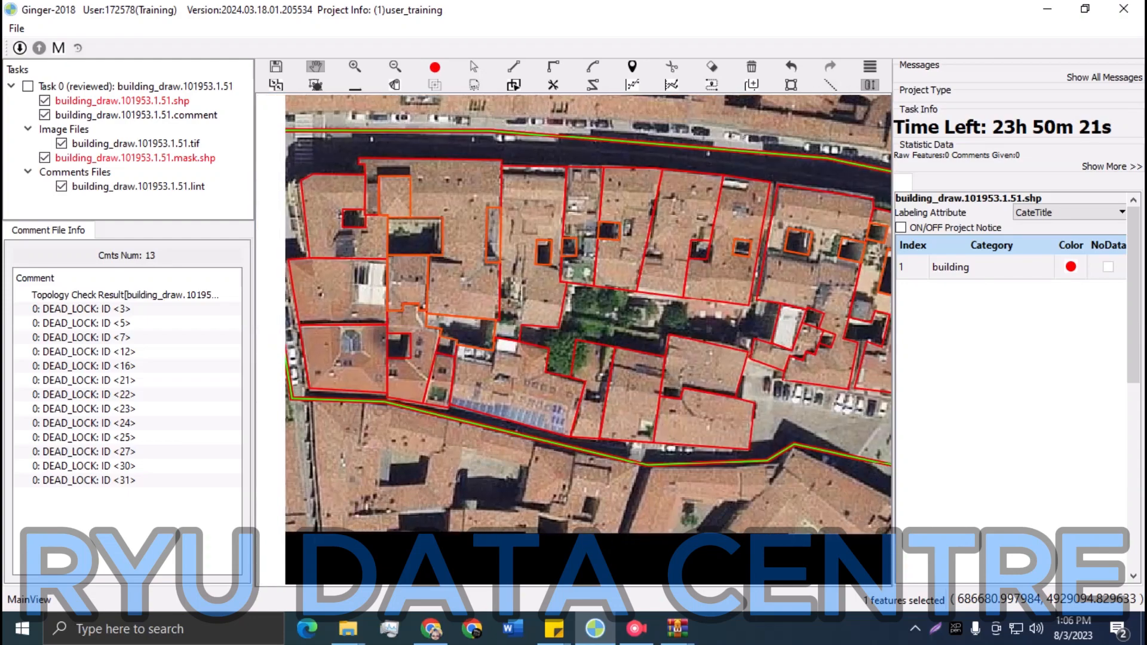
pyautogui.press('space')
pyautogui.press('space')
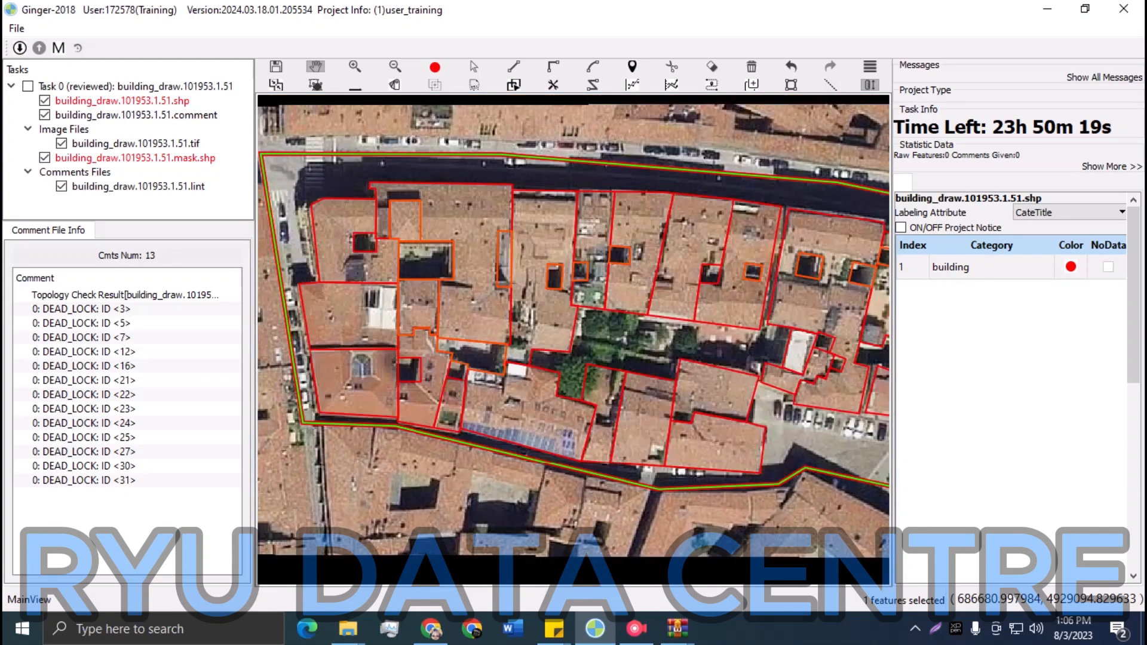
pyautogui.scroll(1, 413, 230)
pyautogui.moveTo(412, 230); pyautogui.dragTo(441, 217)
pyautogui.scroll(1, 512, 331)
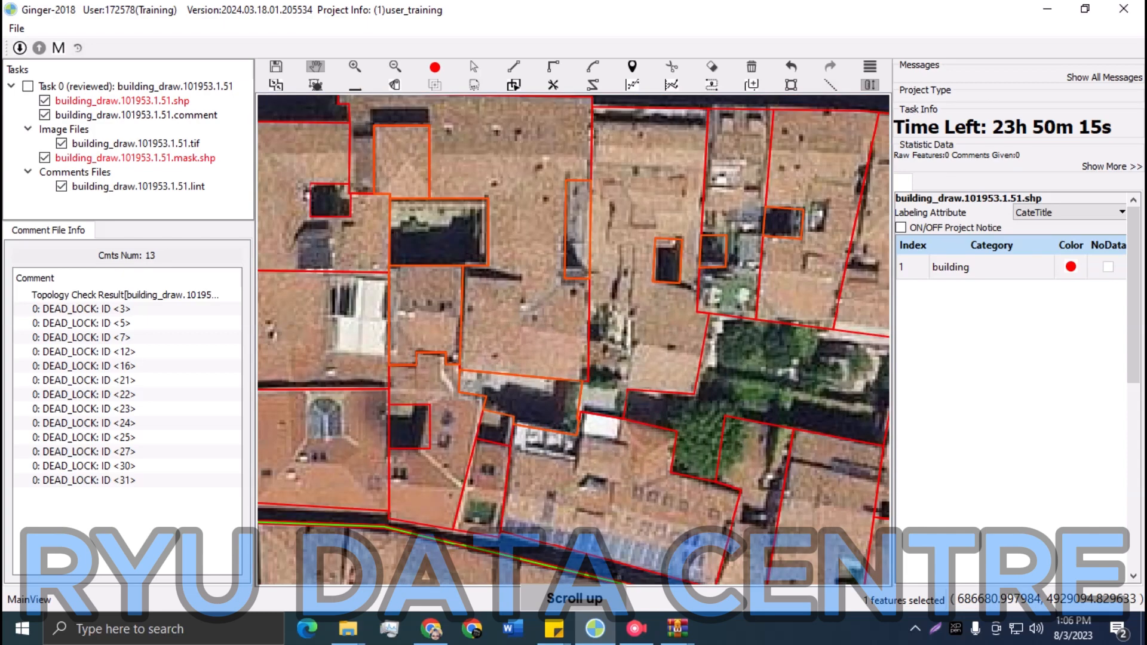
# Cut a right-angled section off the west side of the roof directly southeast of the large western courtyard
pyautogui.press('space')
pyautogui.click(461, 280)
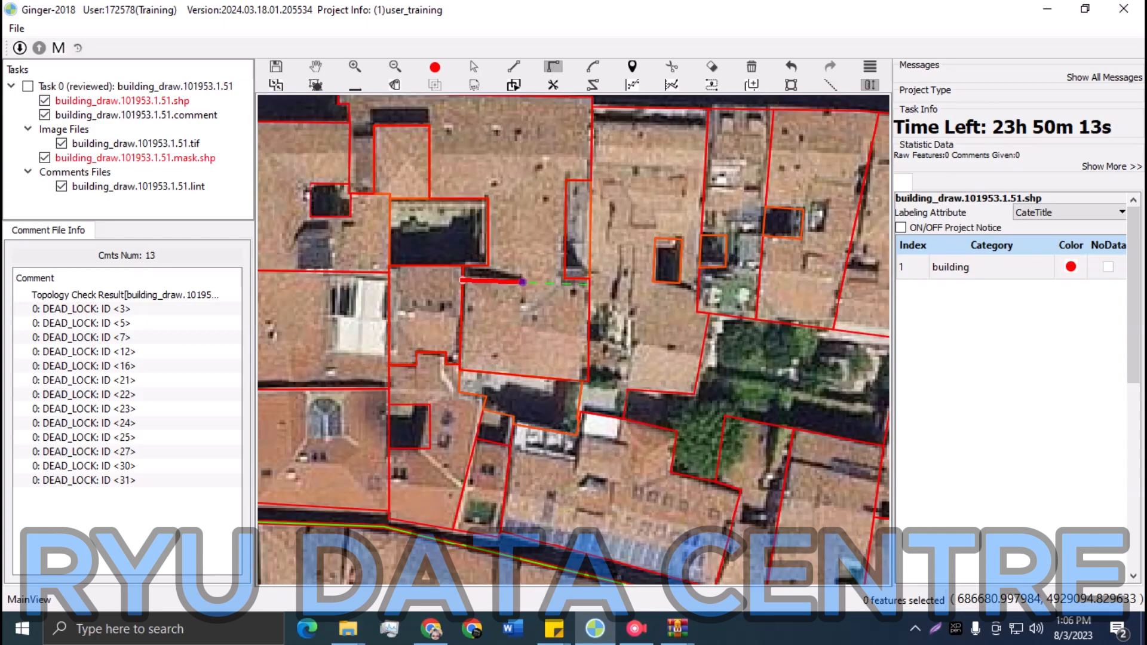
pyautogui.click(524, 280)
pyautogui.click(522, 354)
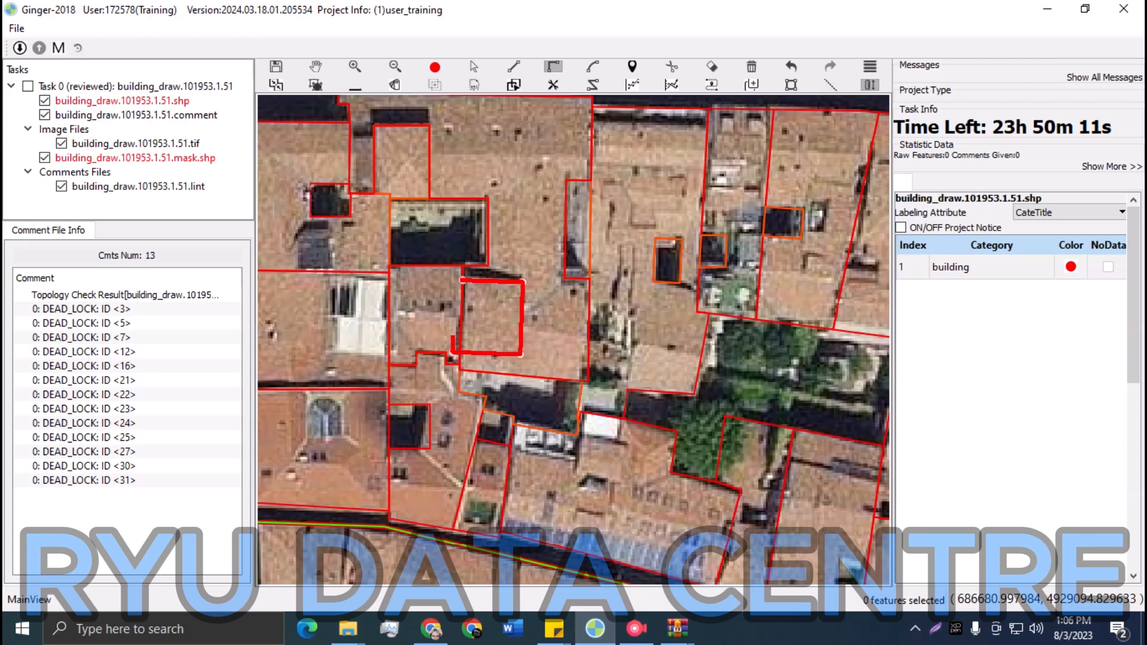
pyautogui.press('c')
pyautogui.scroll(-2, 551, 380)
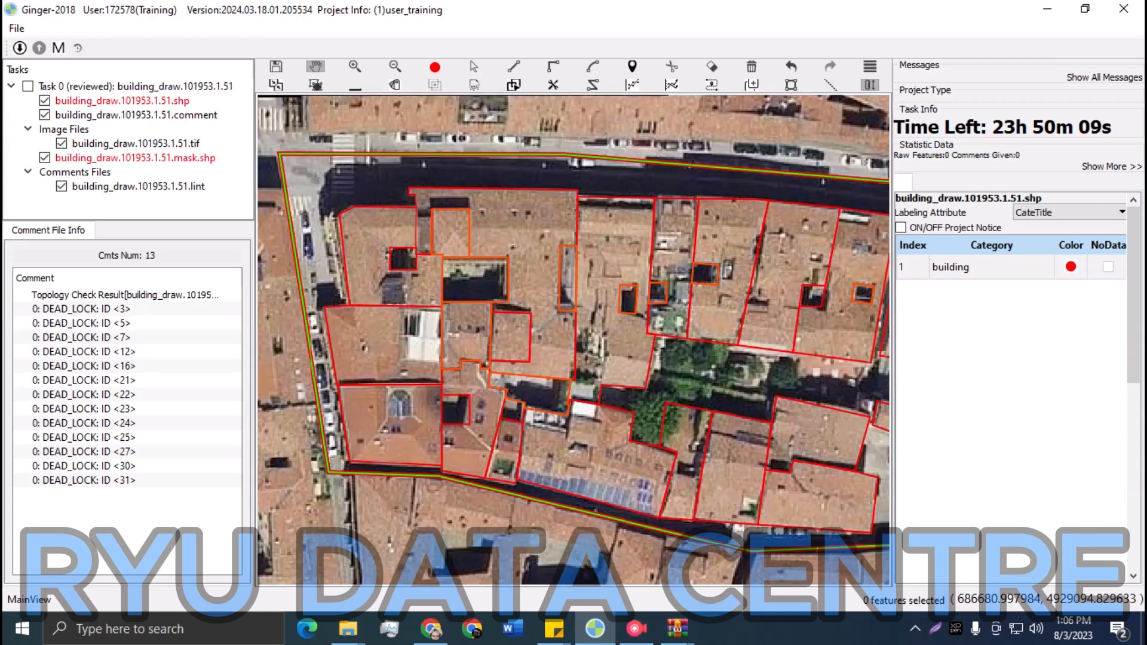
# Examine the western footprints against the bare imagery by switching the fill and outlines off and on
pyautogui.press('f')
pyautogui.press('f')
pyautogui.press('s')
pyautogui.moveTo(442, 171); pyautogui.dragTo(543, 272)
pyautogui.press('Escape')
pyautogui.press('space')
pyautogui.press('space')
pyautogui.scroll(2, 544, 323)
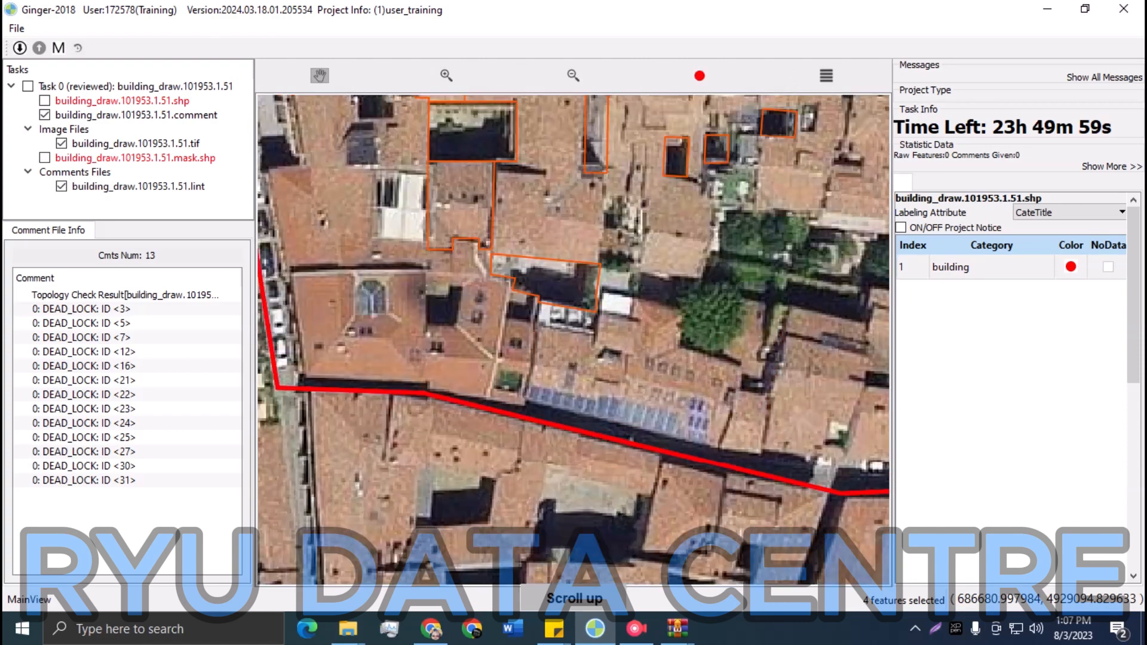
pyautogui.press('space')
pyautogui.moveTo(500, 432); pyautogui.dragTo(445, 337)
pyautogui.press('space')
pyautogui.scroll(-3, 478, 334)
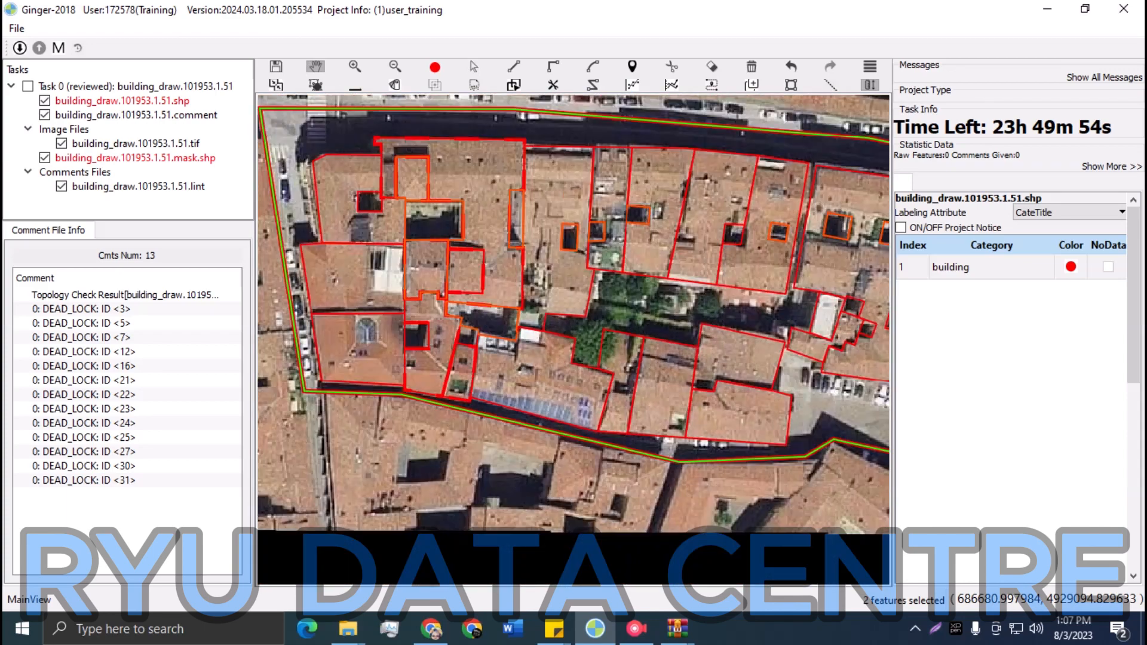
# Examine the footprints from the central garden to the block's east end for roofs that still need dividing
pyautogui.moveTo(568, 334); pyautogui.dragTo(455, 311)
pyautogui.press('space')
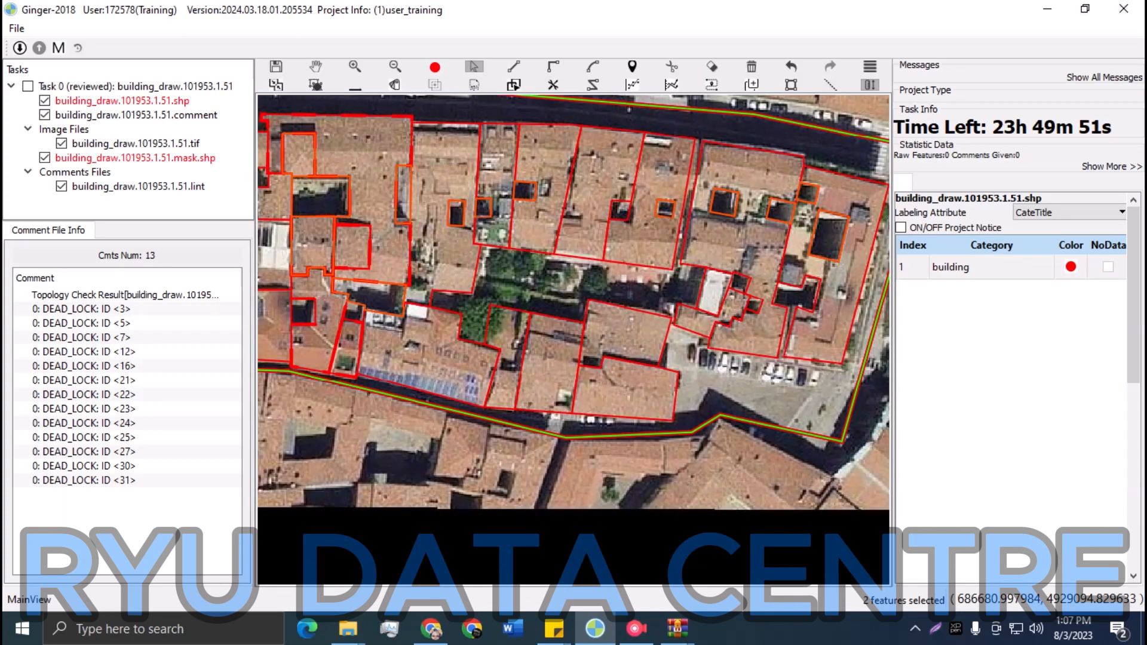
pyautogui.press('space')
pyautogui.moveTo(555, 352); pyautogui.dragTo(441, 372)
pyautogui.scroll(2, 618, 286)
pyautogui.moveTo(618, 287); pyautogui.dragTo(606, 278)
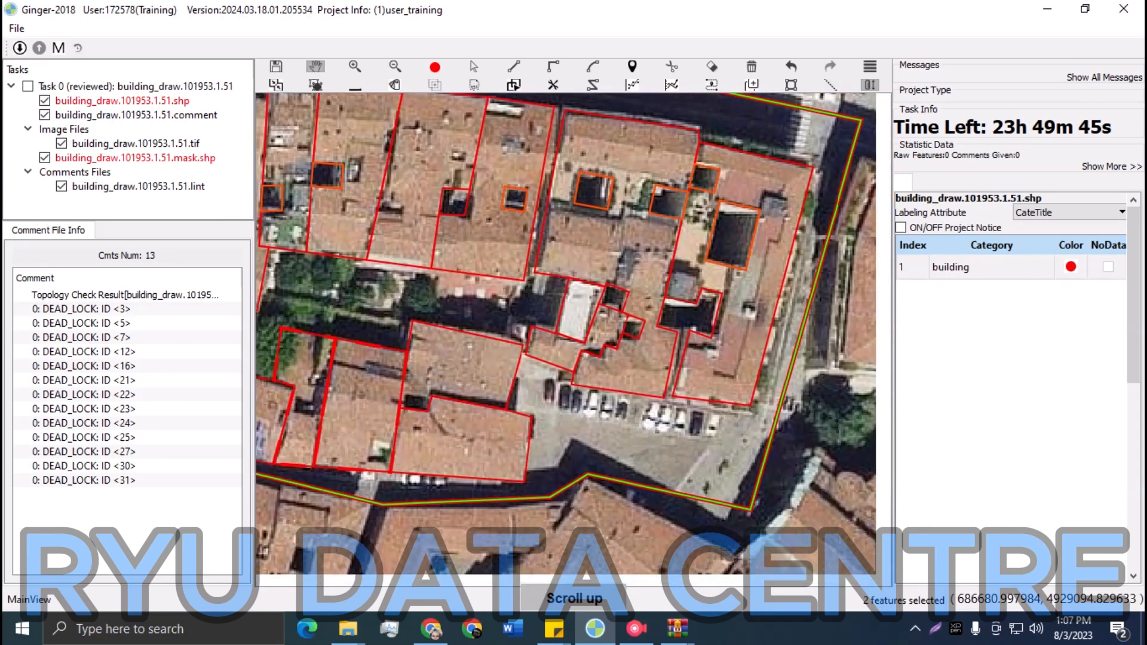
pyautogui.press('h')
pyautogui.press('h')
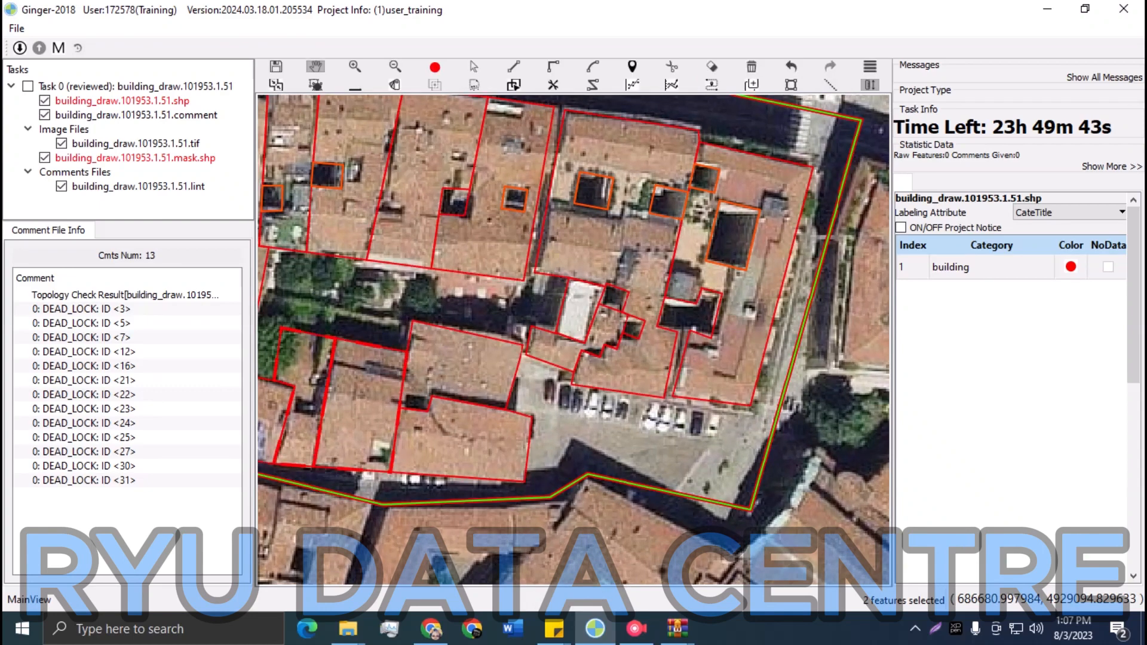
# Split the building east of the narrow gap along the stepped roof edge just south of its two courtyards
pyautogui.press('r')
pyautogui.click(546, 212)
pyautogui.click(617, 225)
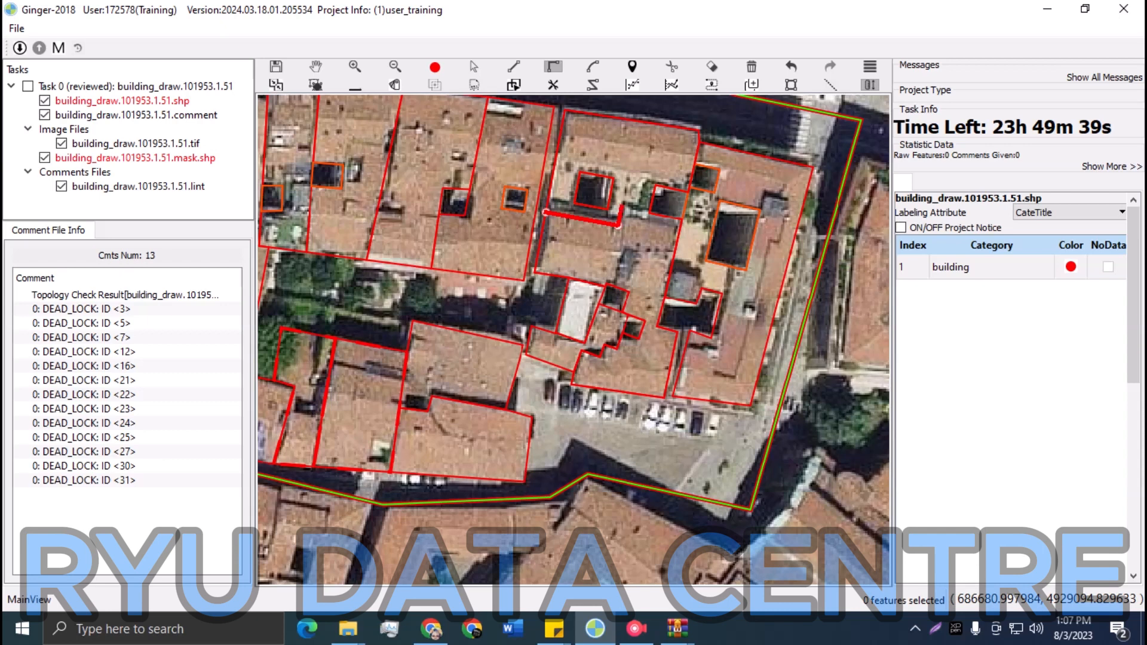
pyautogui.click(621, 207)
pyautogui.press('c')
pyautogui.click(650, 213)
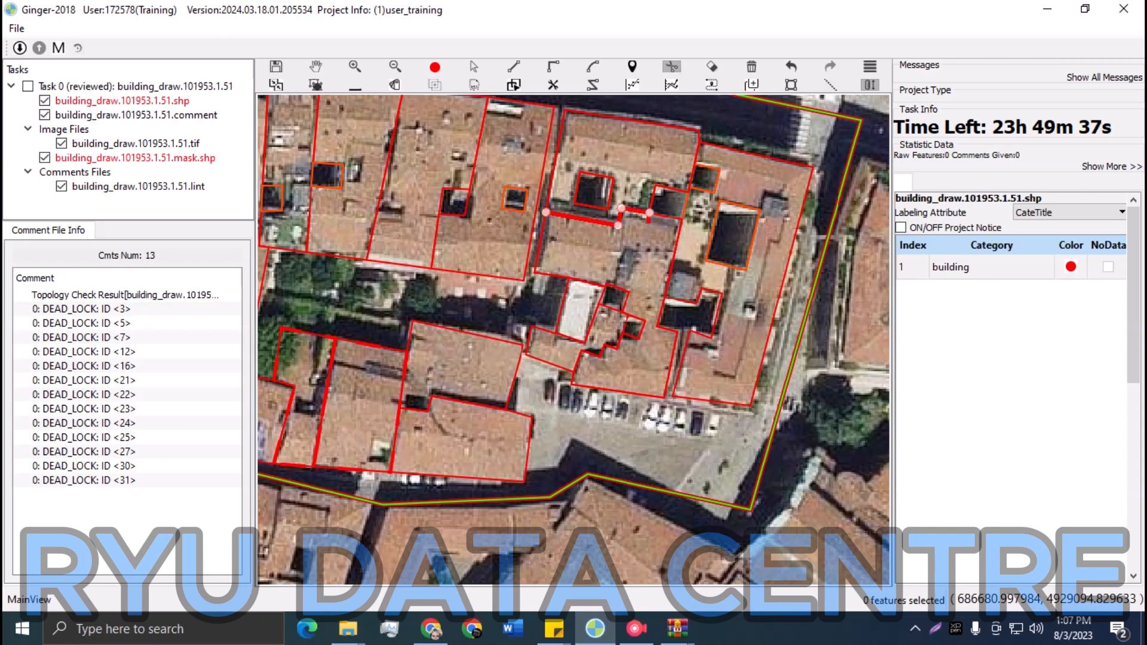
pyautogui.doubleClick(662, 203)
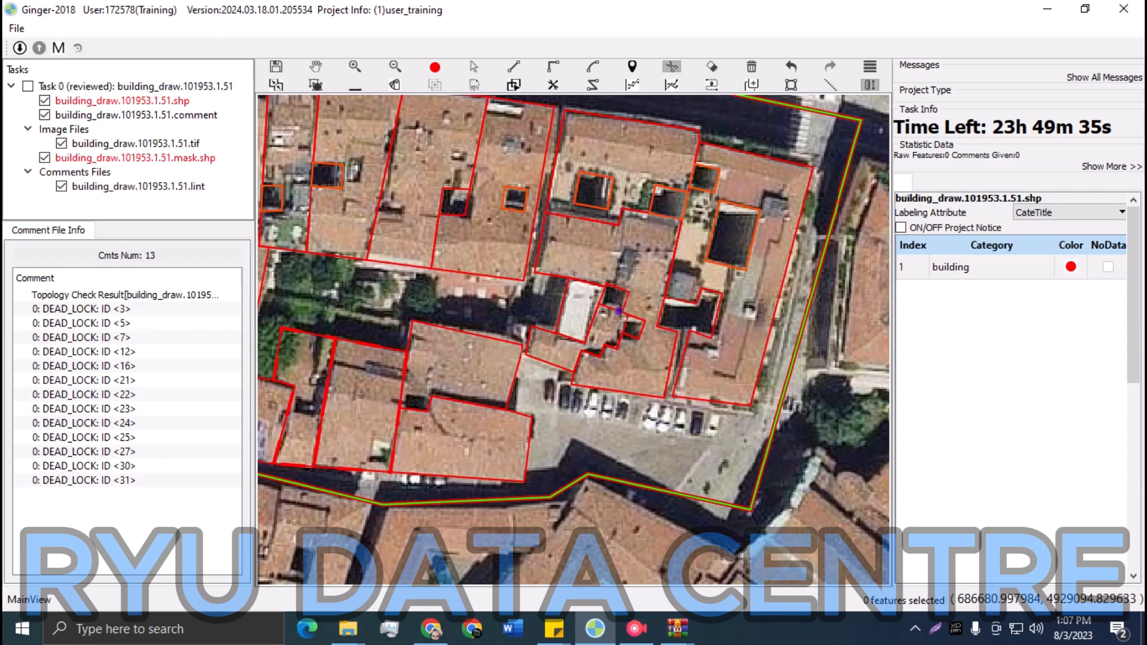
# Check the split against the bare imagery and select the footprints south of the two courtyards to examine their outlines
pyautogui.press('Escape')
pyautogui.press('space')
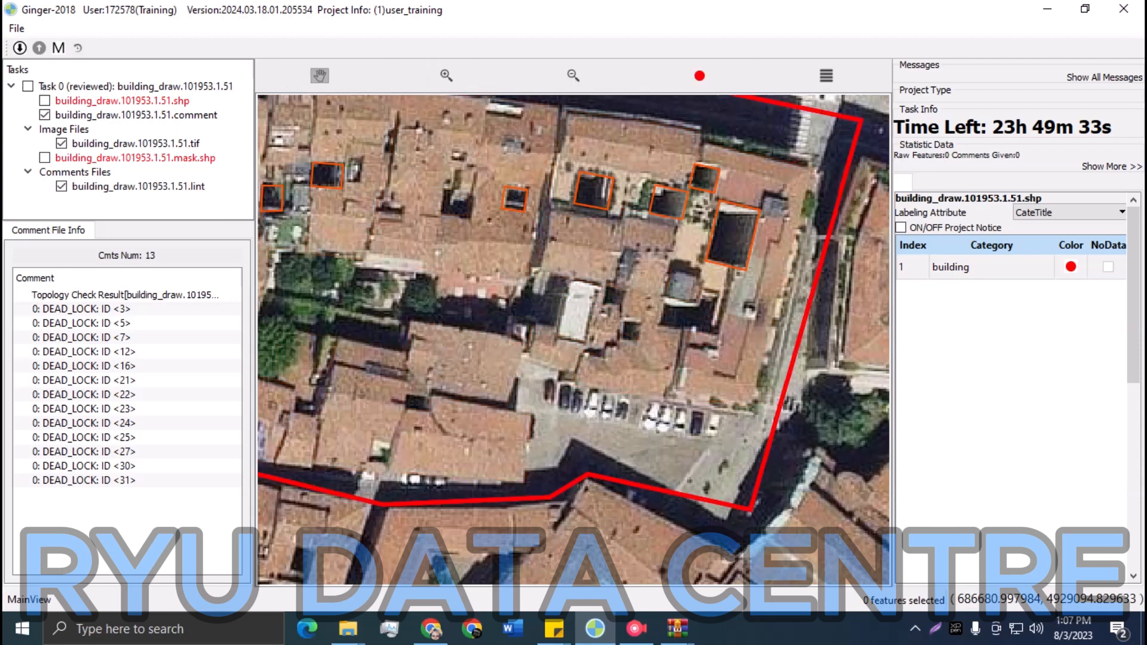
pyautogui.press('space')
pyautogui.press('space')
pyautogui.press('space')
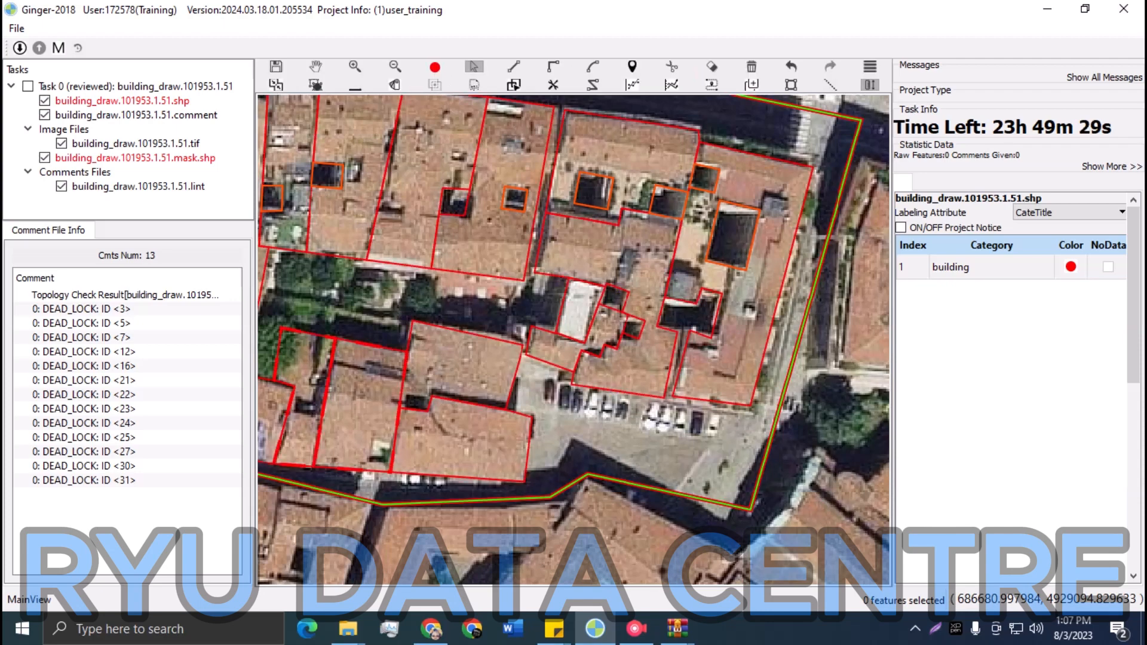
pyautogui.moveTo(575, 279); pyautogui.dragTo(618, 420)
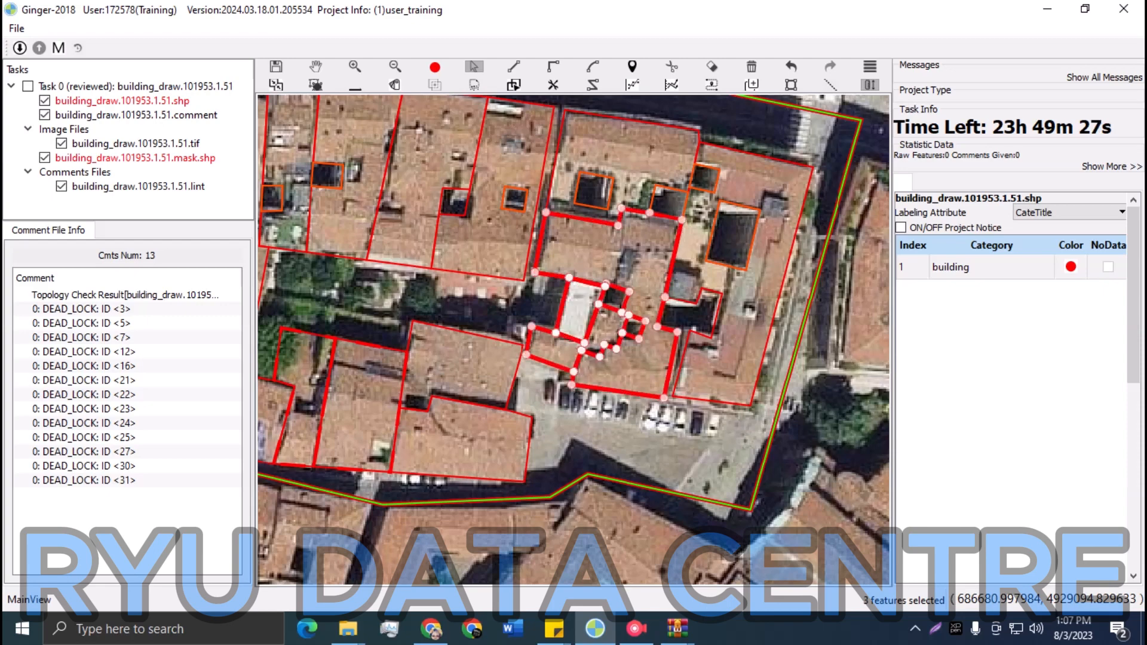
pyautogui.press('Escape')
# Try to split the block's easternmost building between its large courtyard and the smaller courtyard south of it
pyautogui.moveTo(597, 334); pyautogui.dragTo(547, 356)
pyautogui.scroll(1, 573, 339)
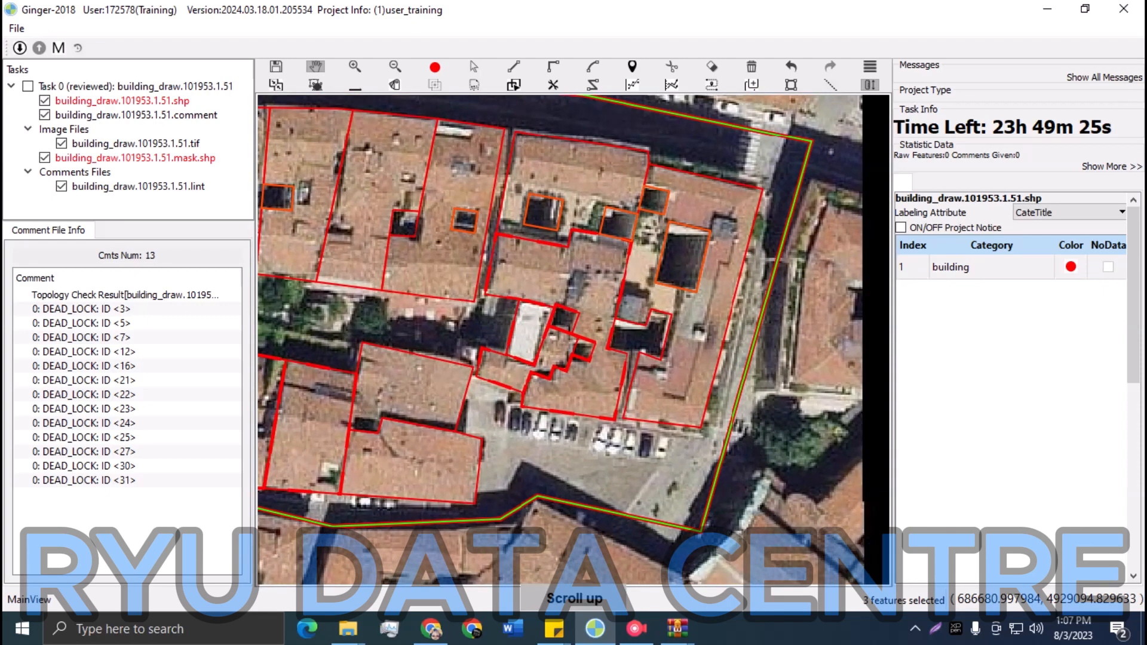
pyautogui.scroll(2, 686, 326)
pyautogui.press('s')
pyautogui.click(654, 339)
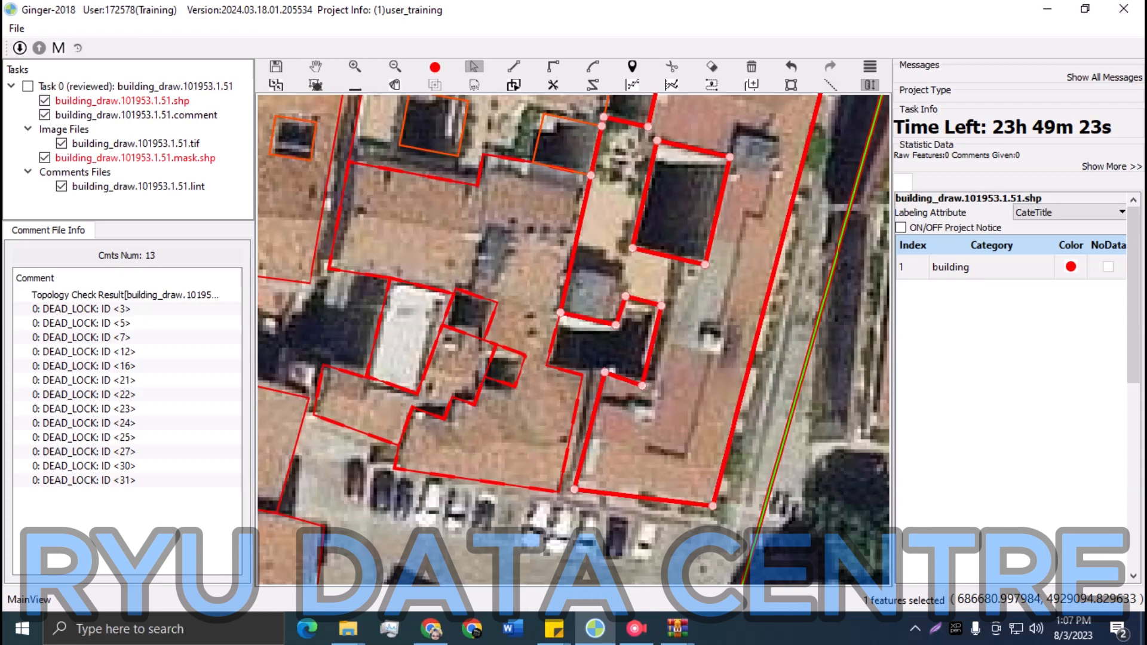
pyautogui.press('x')
pyautogui.click(679, 244)
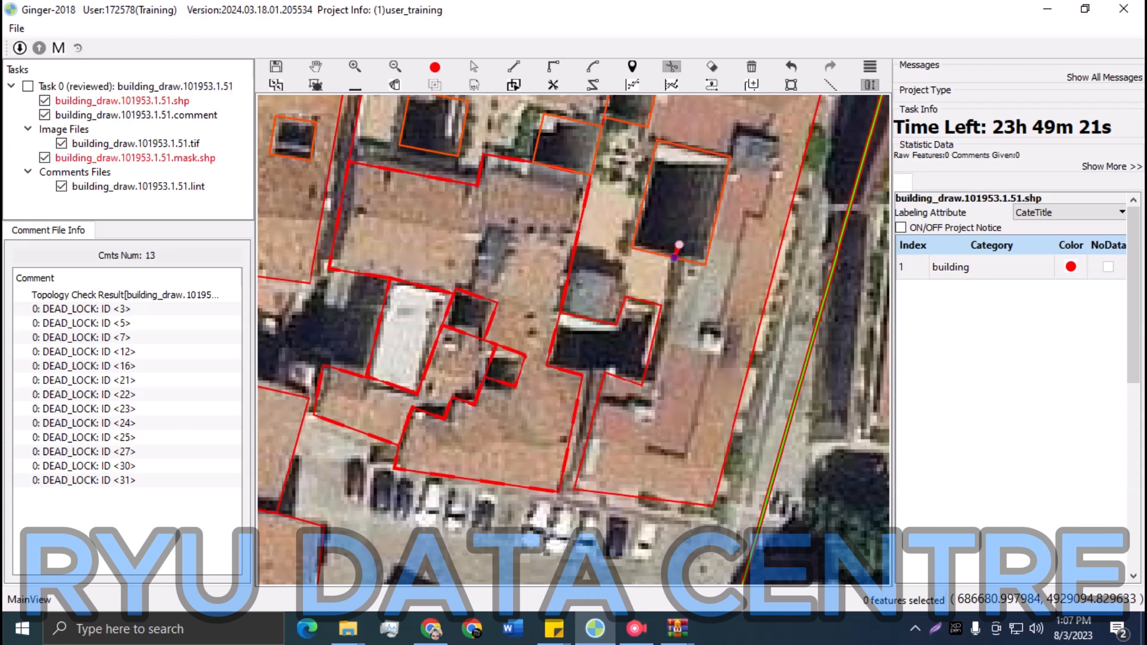
pyautogui.click(662, 306)
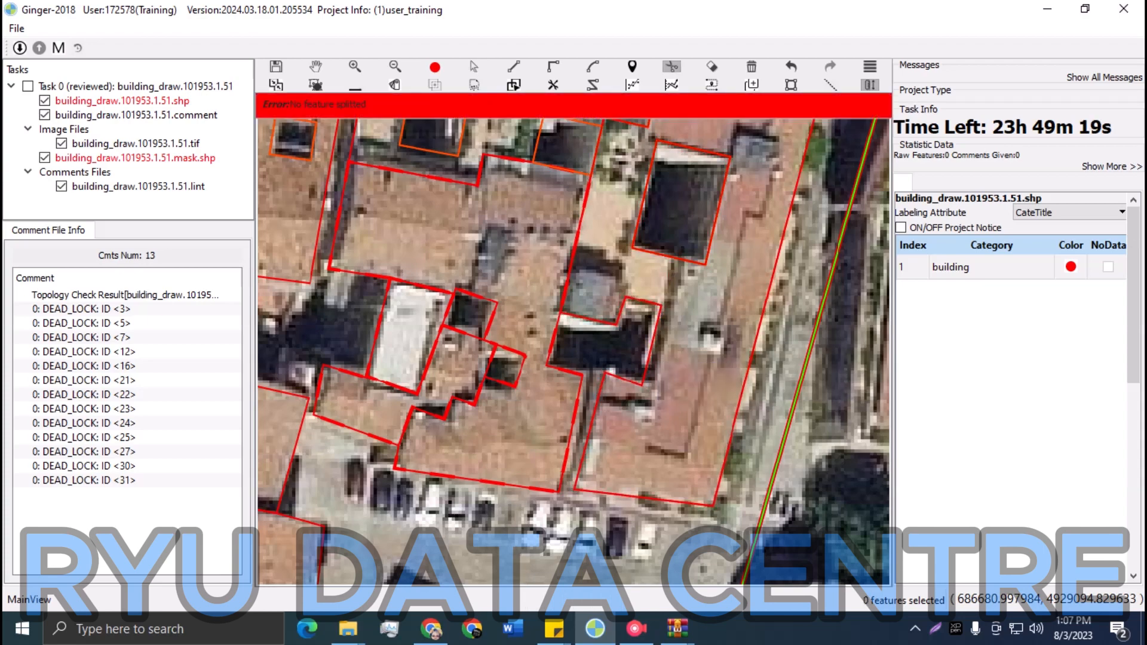
# Compare the footprints across the whole block with the bare imagery by switching the outlines off and on
pyautogui.press('h')
pyautogui.scroll(-2, 675, 286)
pyautogui.moveTo(681, 281); pyautogui.dragTo(749, 304)
pyautogui.scroll(-1, 688, 307)
pyautogui.press('f')
pyautogui.press('f')
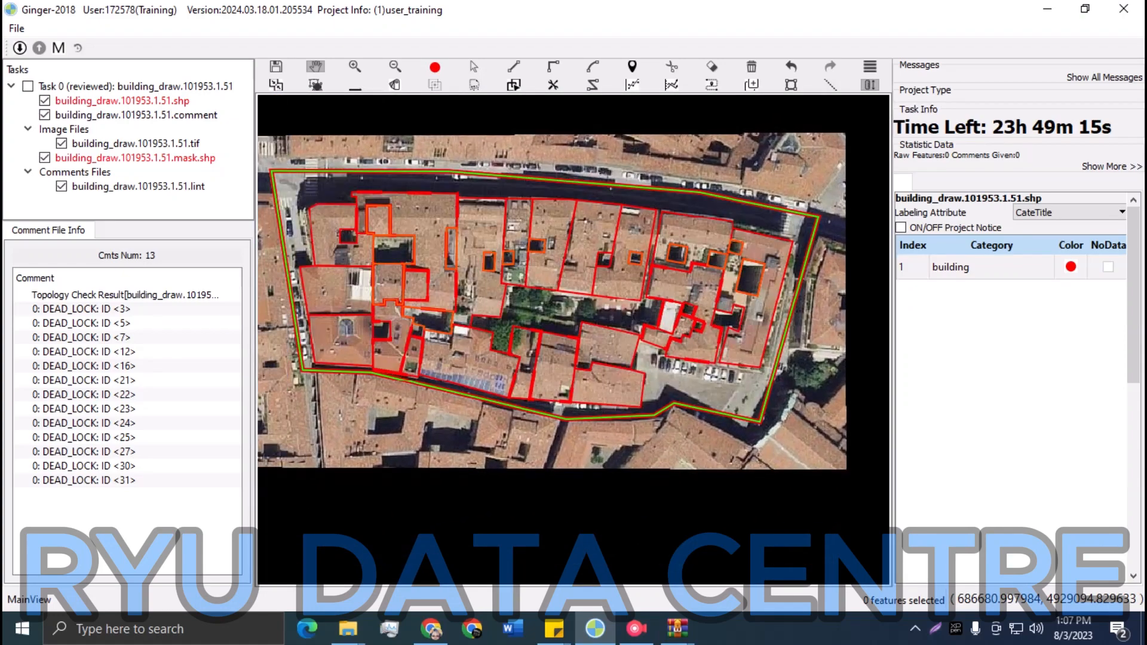
pyautogui.press('f')
pyautogui.scroll(1, 273, 320)
pyautogui.press('f')
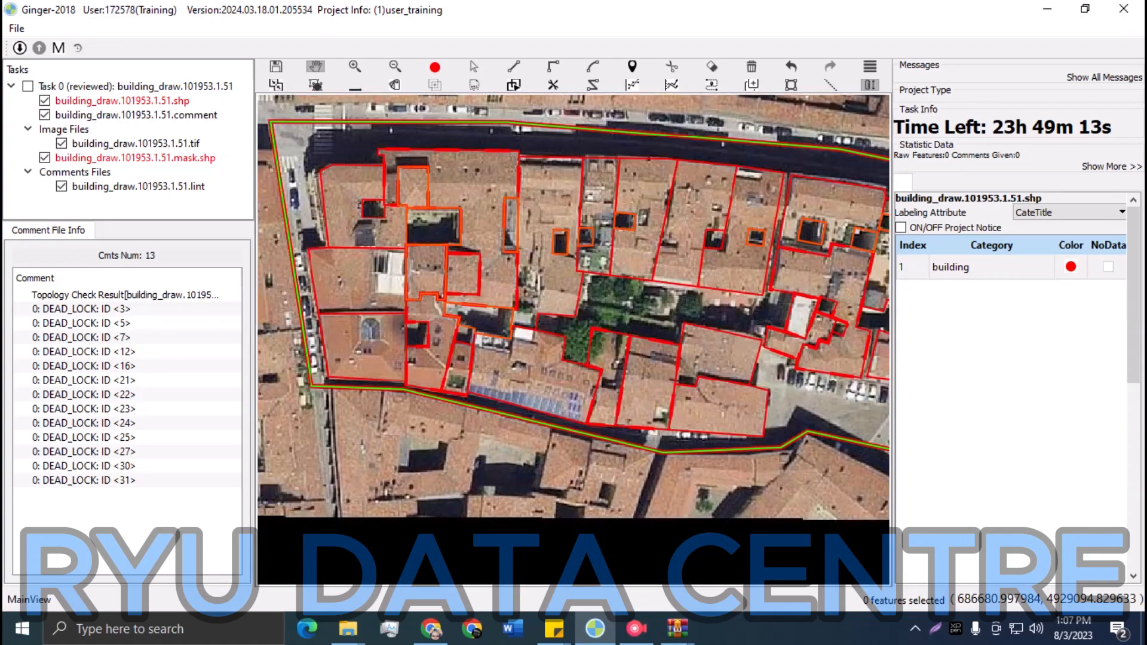
pyautogui.scroll(-2, 550, 340)
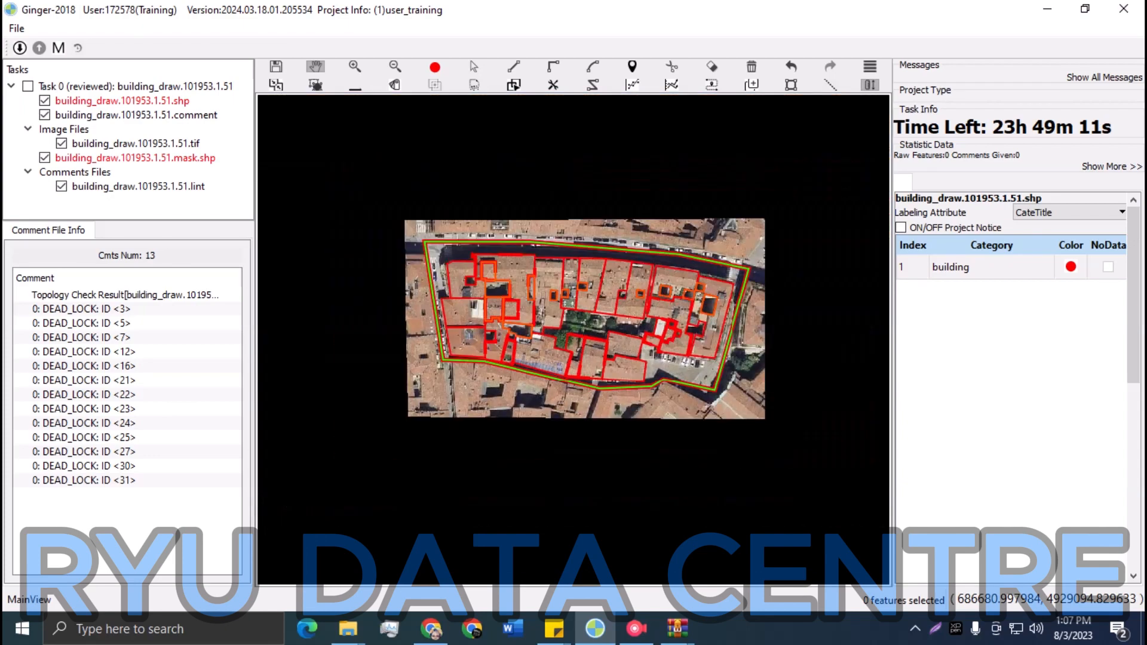
pyautogui.moveTo(550, 339); pyautogui.dragTo(483, 291)
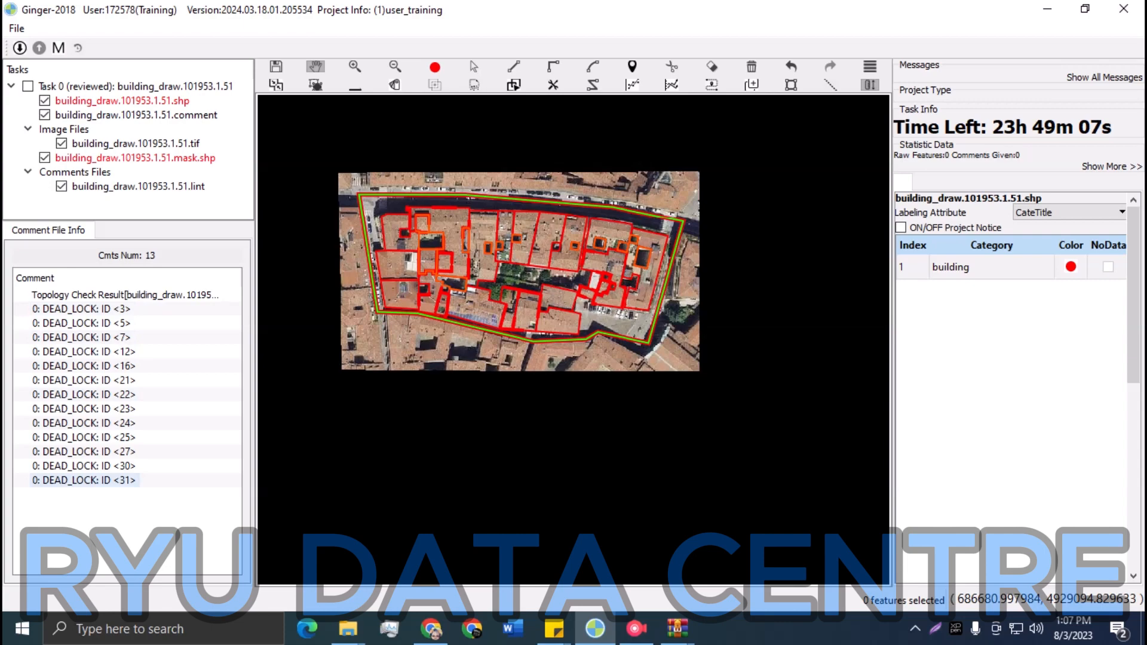
# Save the building_draw footprints to refresh the topology check result, and inspect the outlines across the block
pyautogui.hotkey('ctrl', 's')
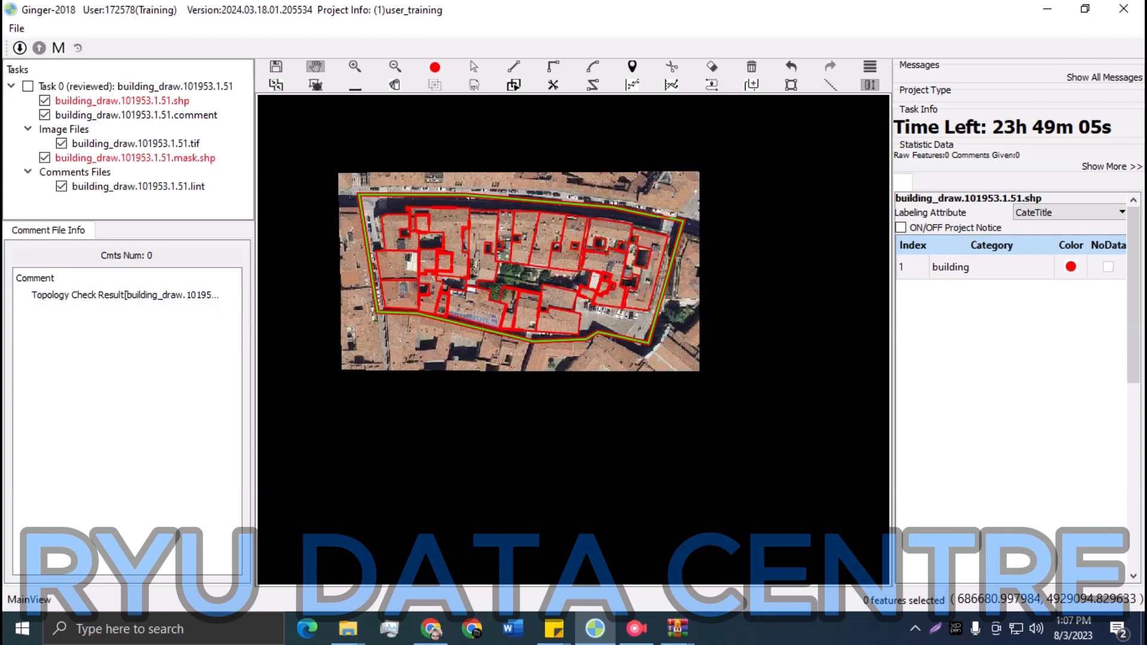
pyautogui.scroll(3, 476, 237)
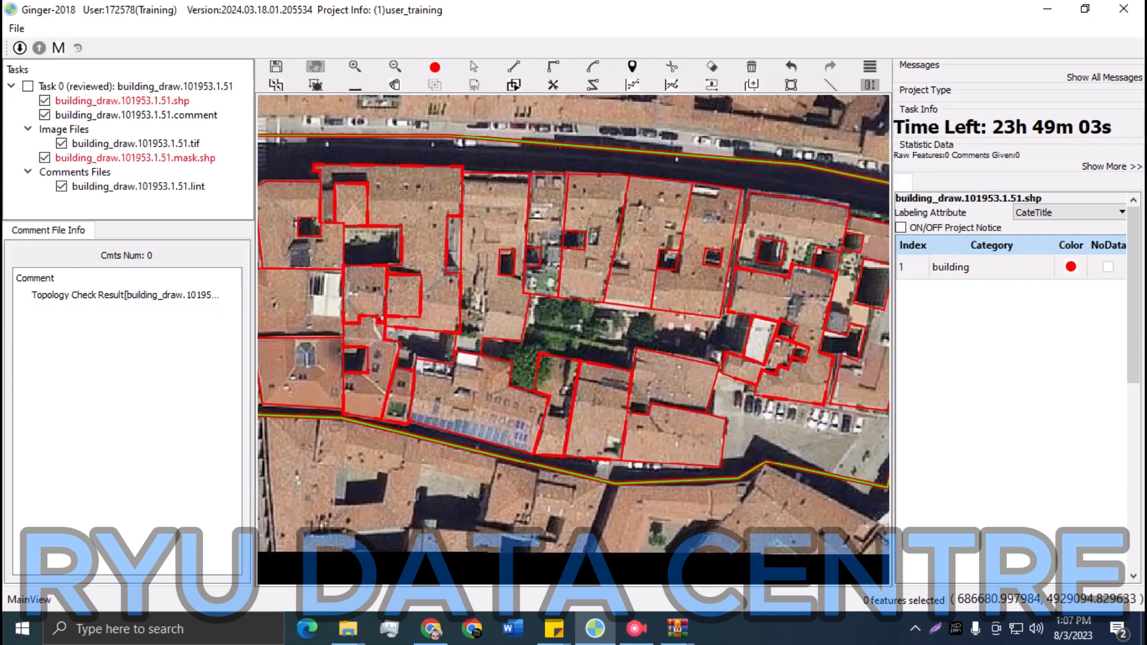
pyautogui.scroll(-3, 458, 312)
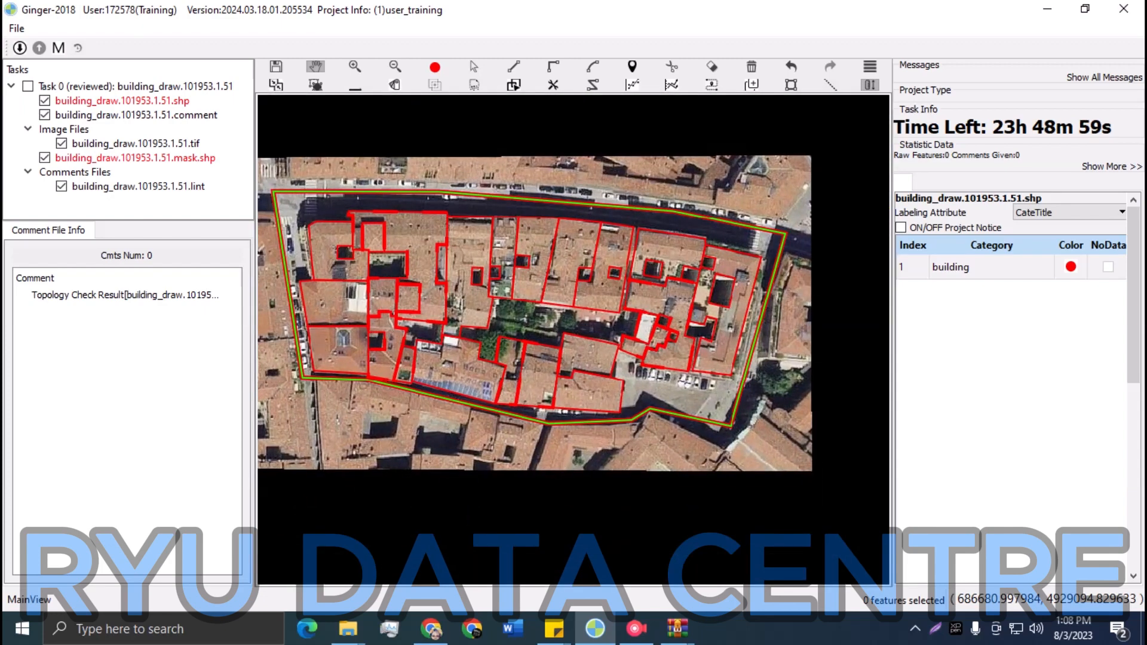
pyautogui.scroll(1, 482, 257)
pyautogui.moveTo(482, 257); pyautogui.dragTo(575, 236)
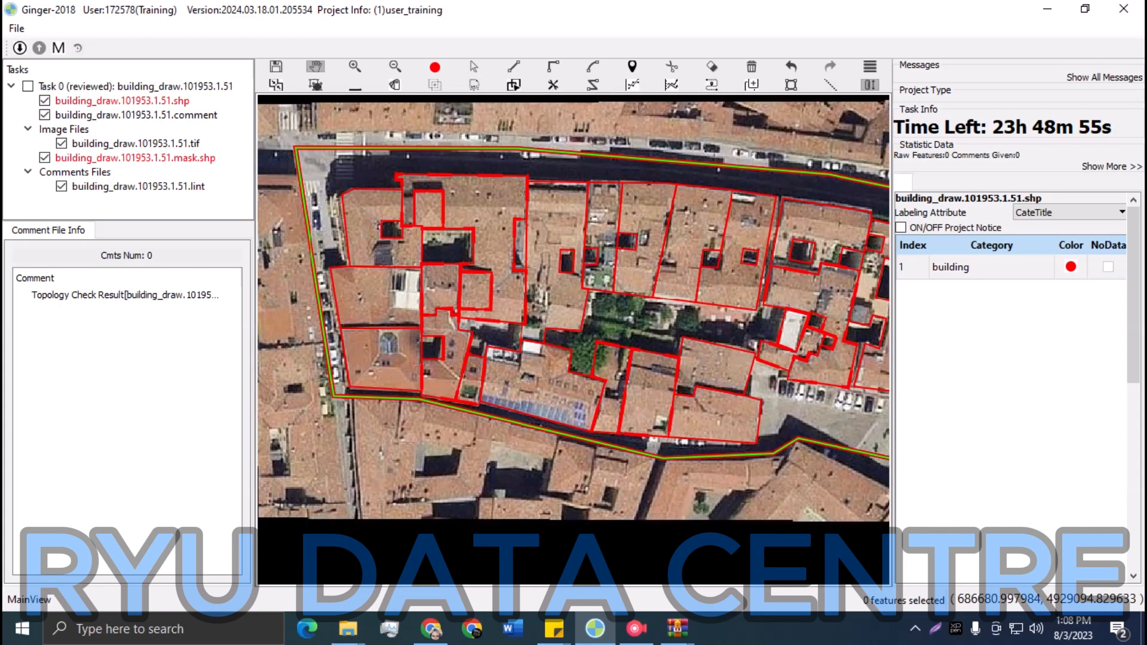
# Select the block's northwestern corner building and bring up the green dashed offset outlines on the western footprints
pyautogui.moveTo(378, 286); pyautogui.dragTo(423, 270)
pyautogui.scroll(2, 423, 269)
pyautogui.press('Escape')
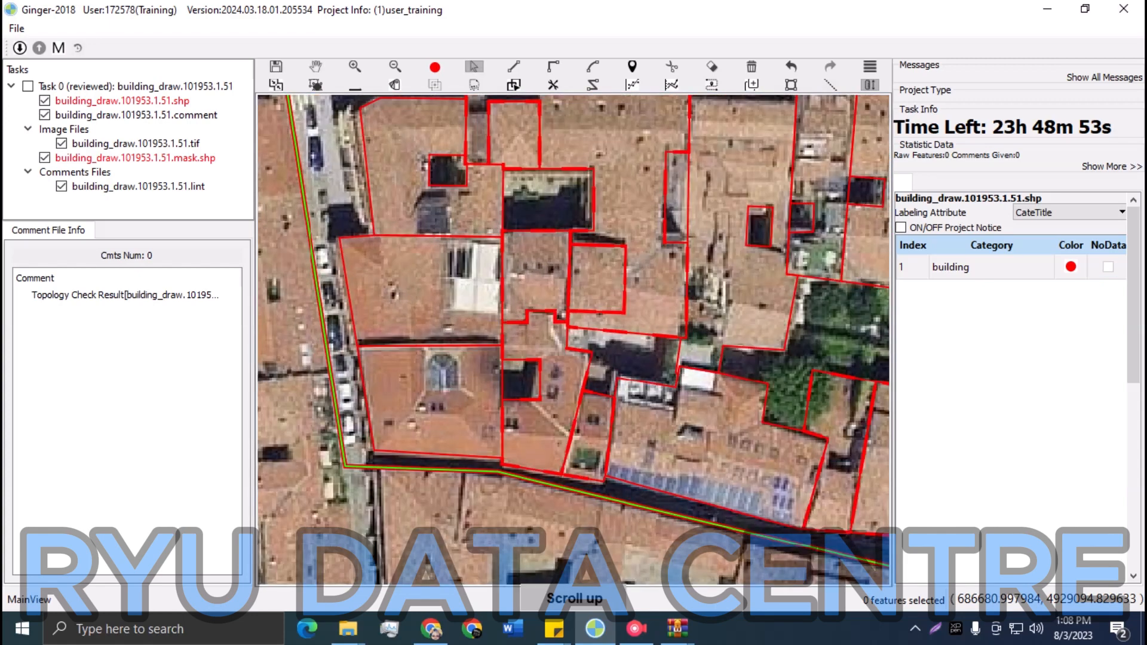
pyautogui.scroll(-1, 445, 201)
pyautogui.moveTo(445, 201); pyautogui.dragTo(365, 193)
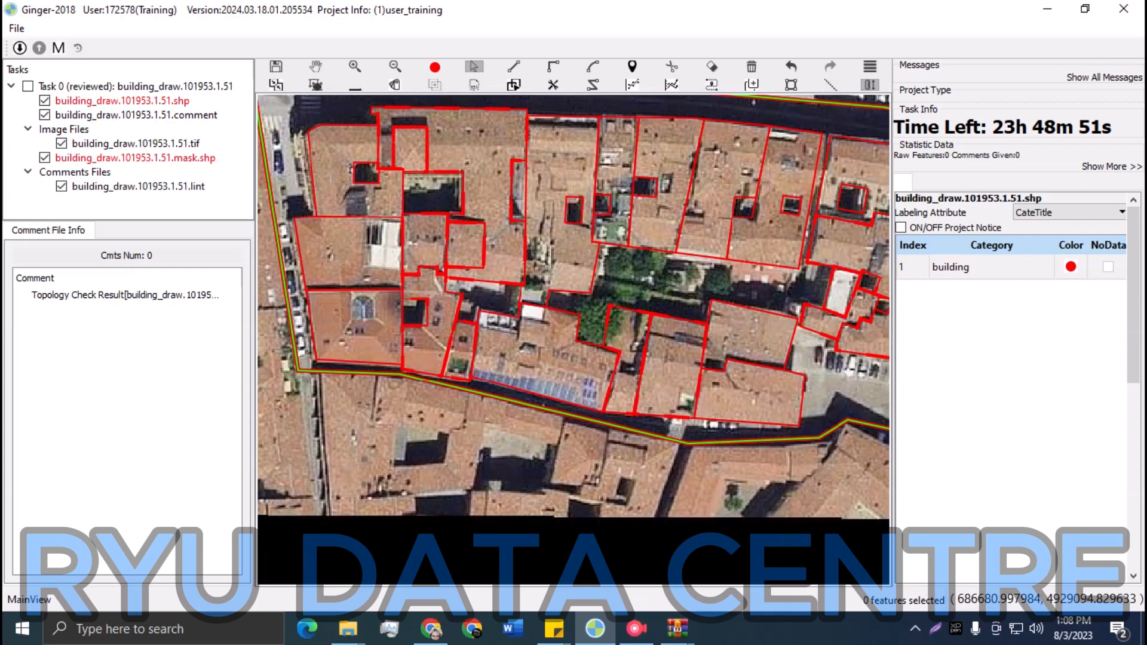
pyautogui.scroll(1, 349, 236)
pyautogui.click(337, 140)
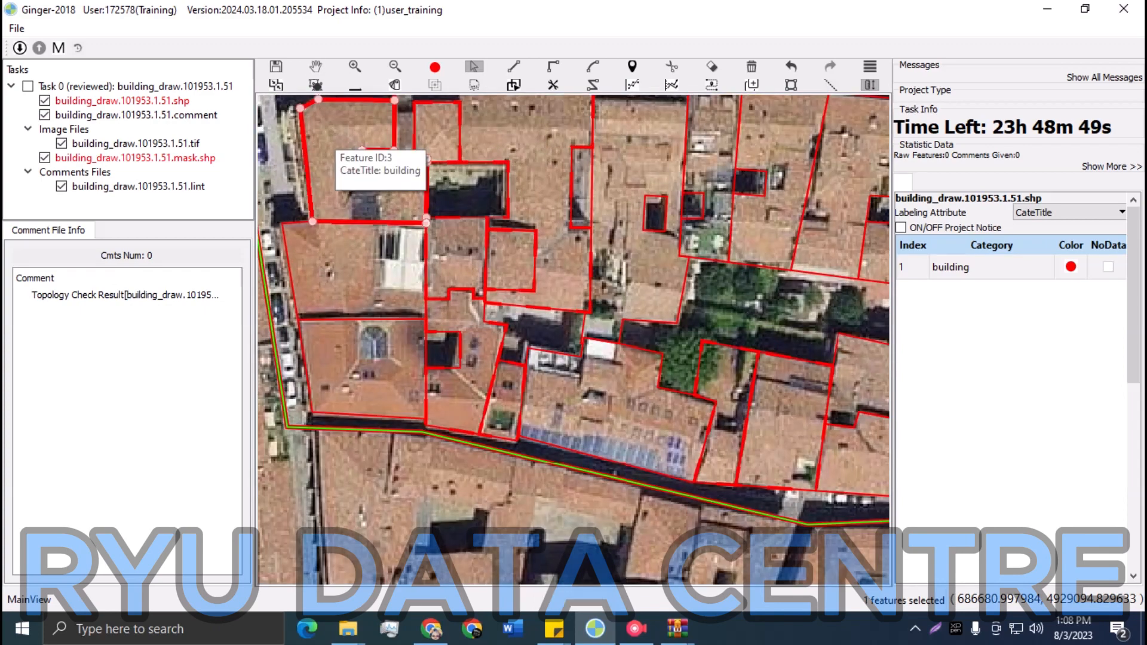
pyautogui.press('o')
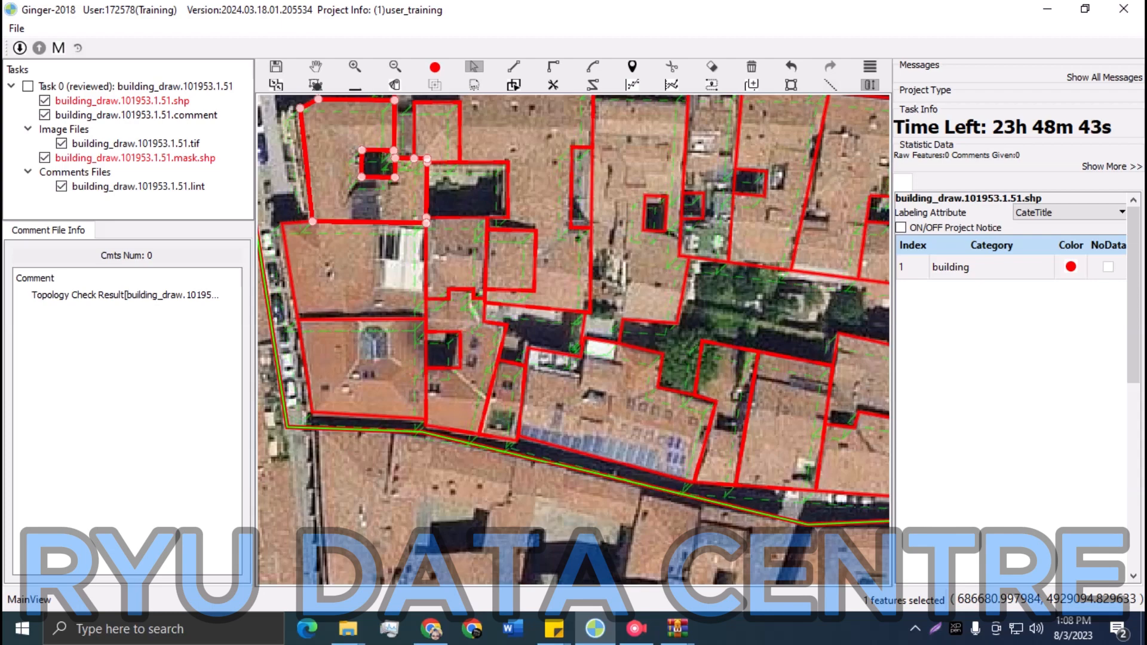
# Check the dashed offset outlines from the western footprints to the block's east end, and select the easternmost building
pyautogui.press('Escape')
pyautogui.moveTo(573, 339); pyautogui.dragTo(531, 382)
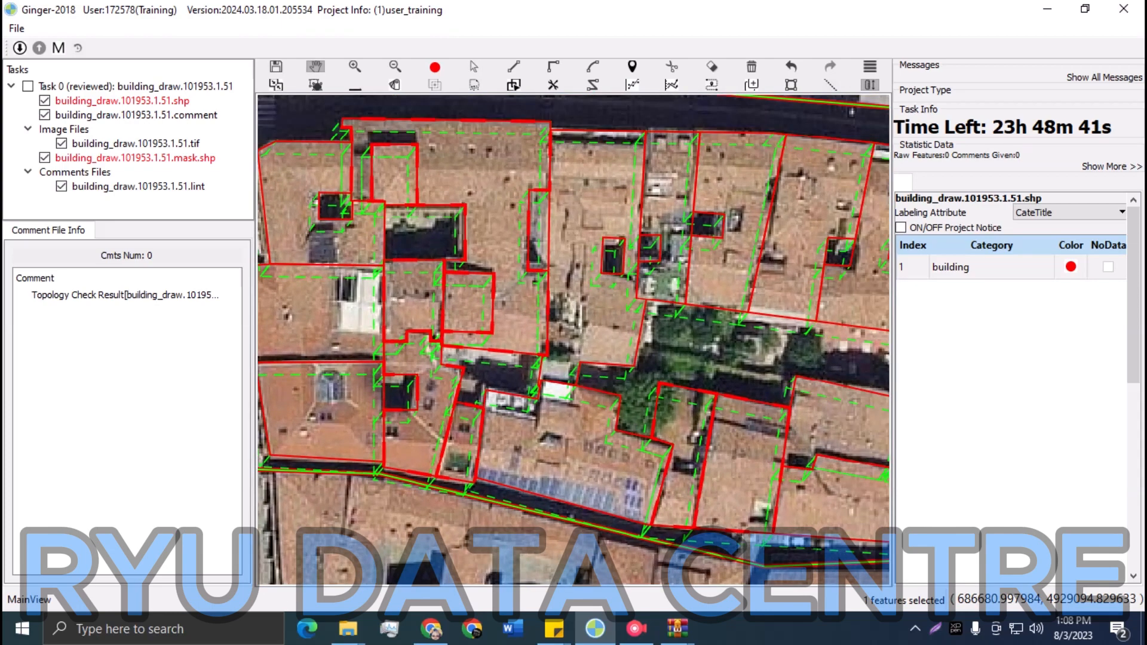
pyautogui.moveTo(687, 359); pyautogui.dragTo(463, 297)
pyautogui.moveTo(687, 335); pyautogui.dragTo(588, 363)
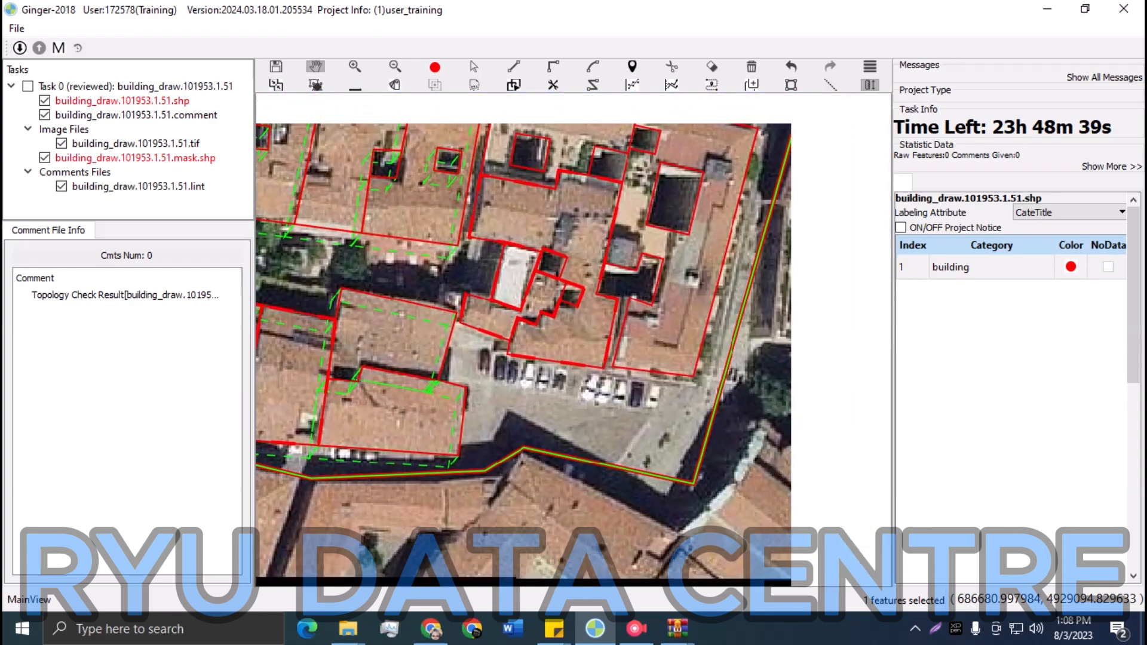
pyautogui.moveTo(588, 287); pyautogui.dragTo(594, 409)
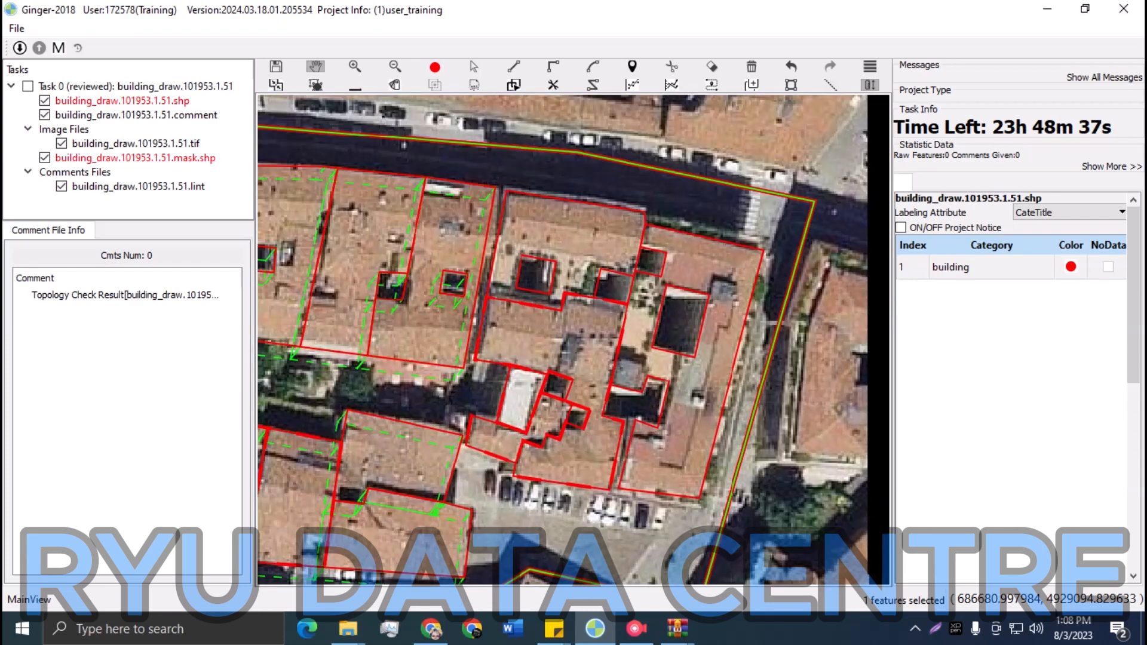
pyautogui.moveTo(721, 329); pyautogui.dragTo(707, 306)
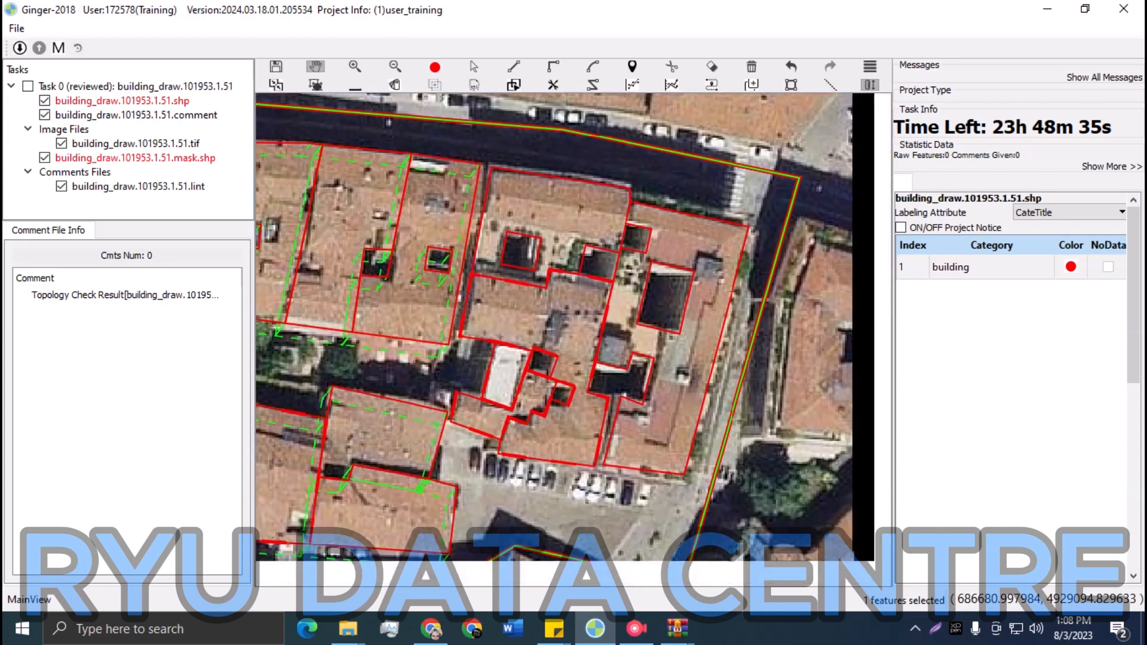
pyautogui.press('s')
pyautogui.click(706, 305)
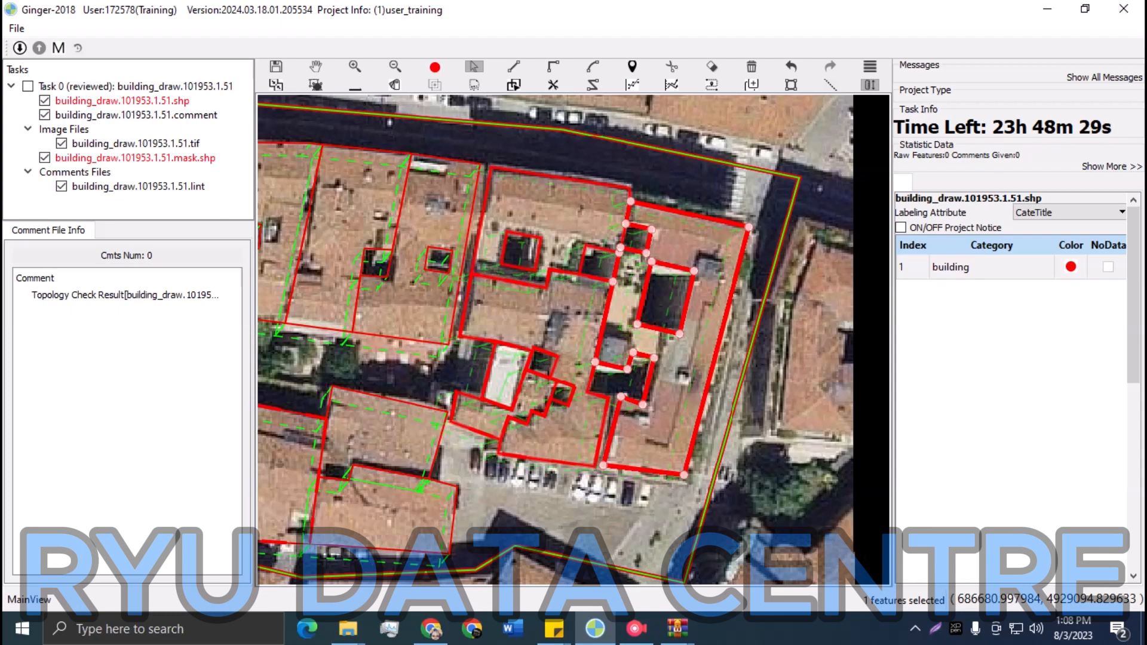
# Shift the southwest corner of the building east of the narrow gap slightly east, keeping the adjoining footprints attached
pyautogui.scroll(3, 462, 205)
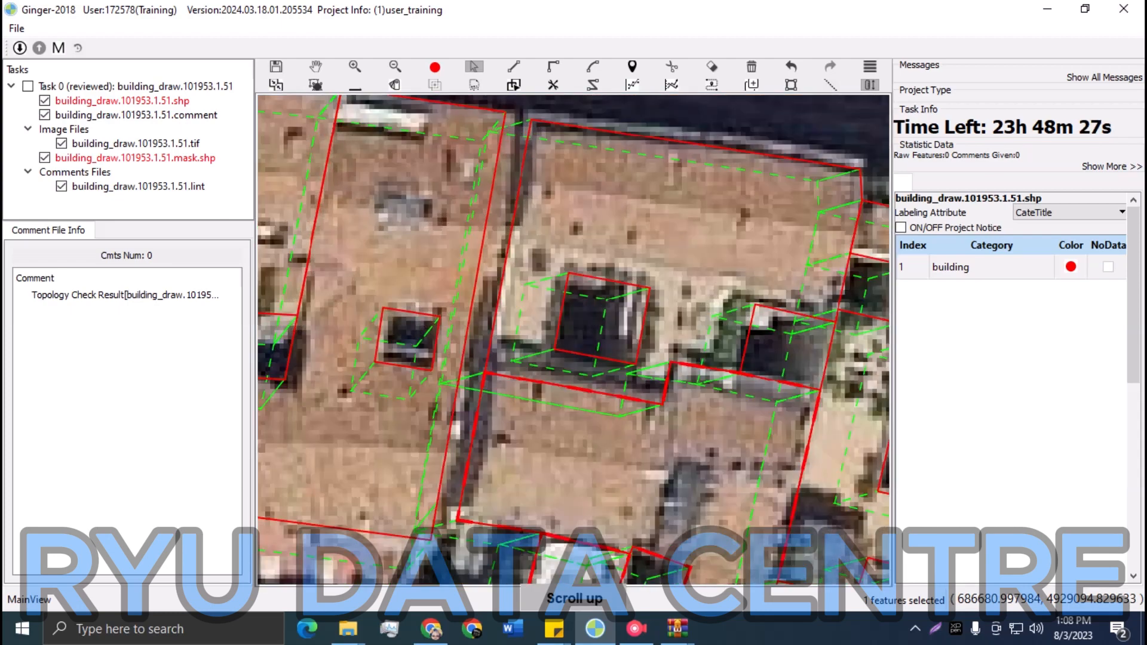
pyautogui.scroll(2, 510, 167)
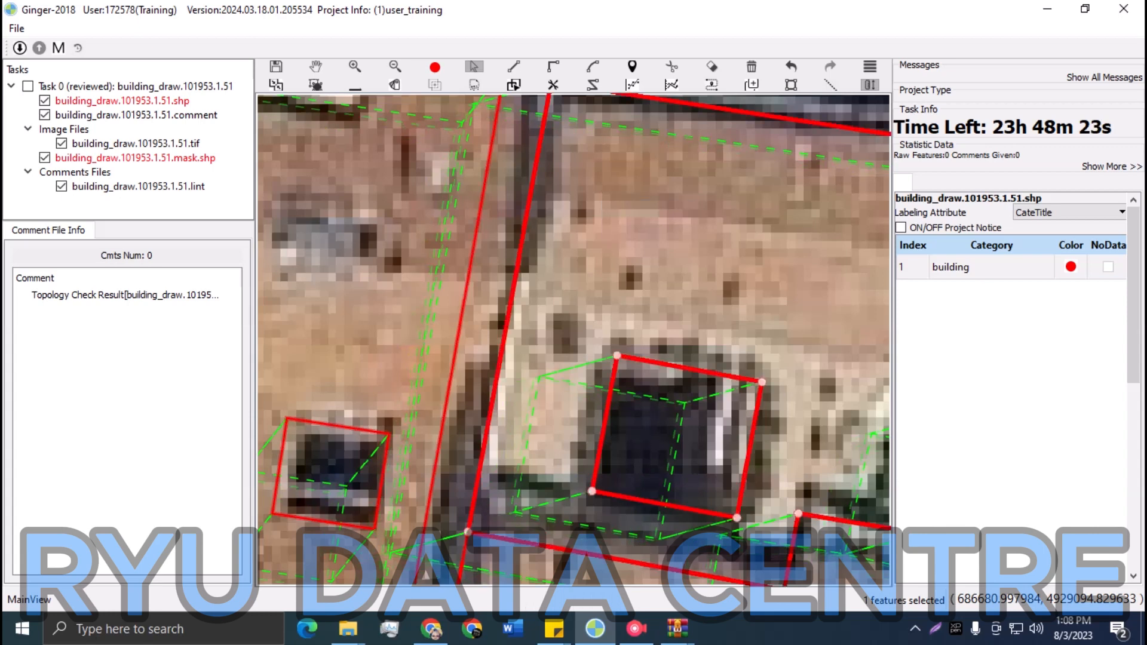
pyautogui.press('Escape')
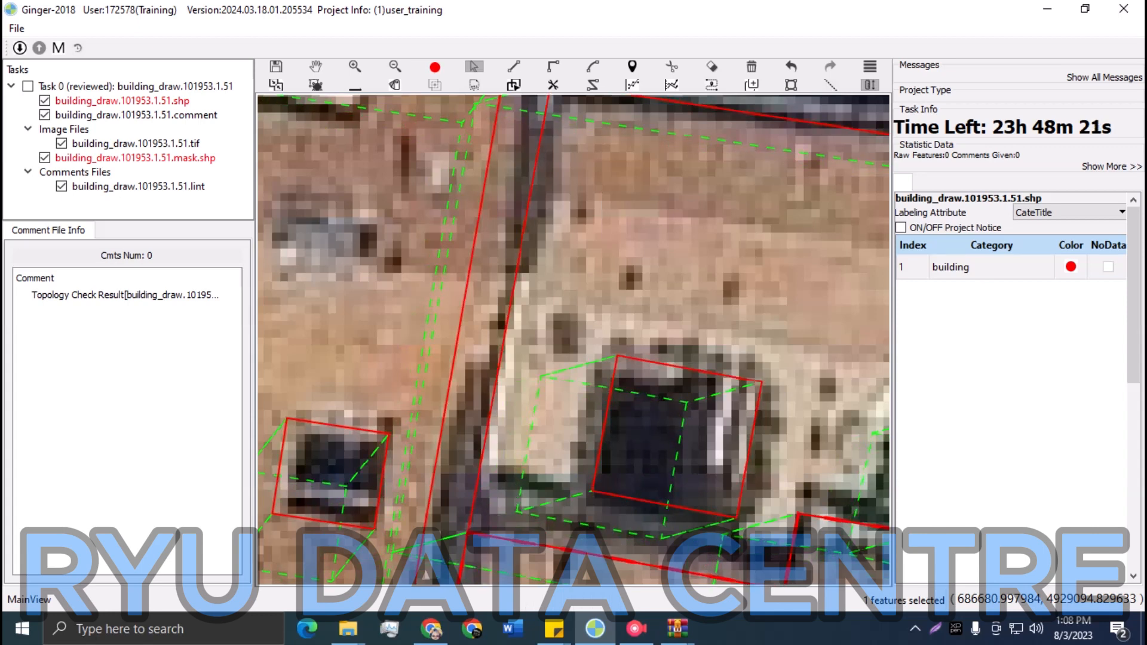
pyautogui.scroll(-2, 657, 167)
pyautogui.moveTo(657, 167); pyautogui.dragTo(650, 150)
pyautogui.scroll(2, 544, 439)
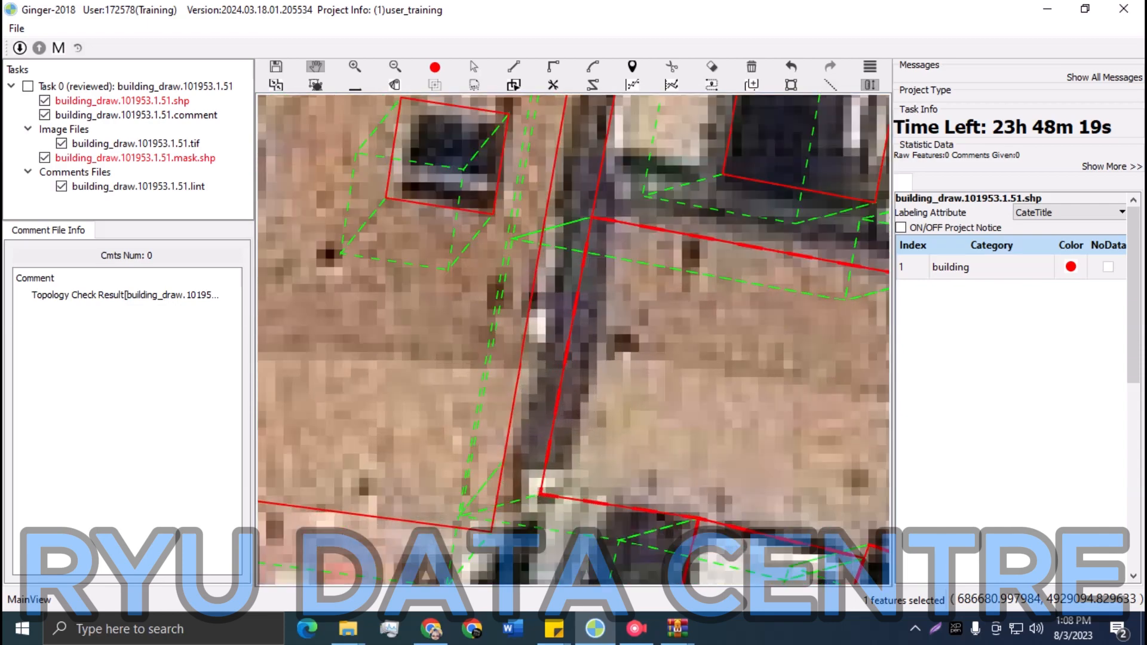
pyautogui.scroll(1, 522, 422)
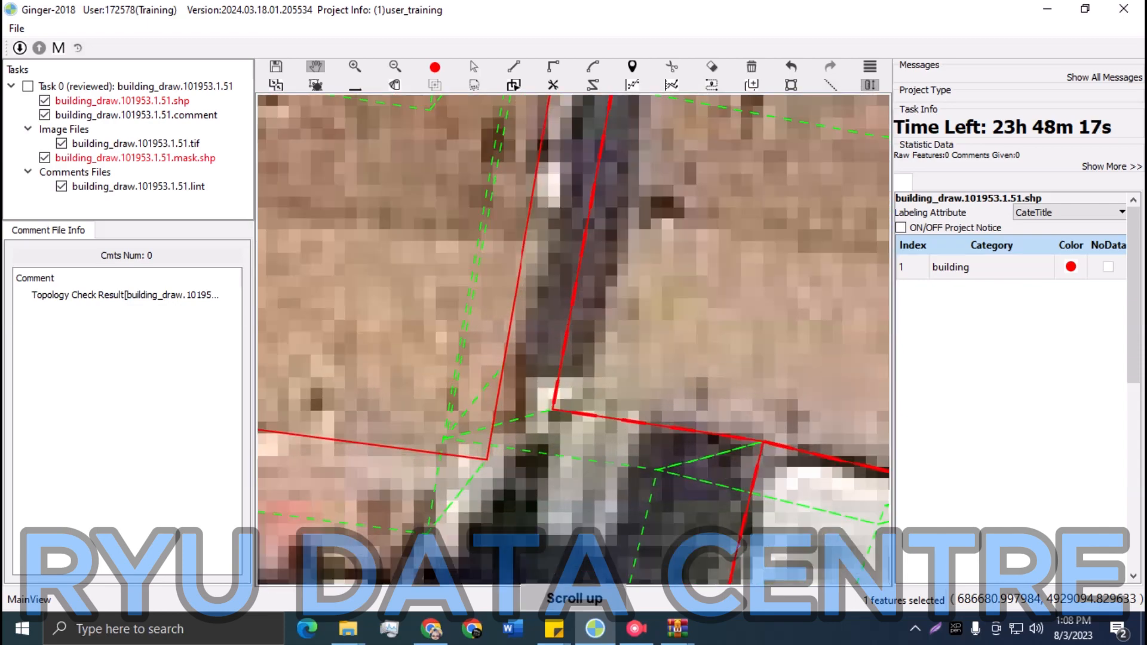
pyautogui.scroll(1, 555, 436)
pyautogui.press('space')
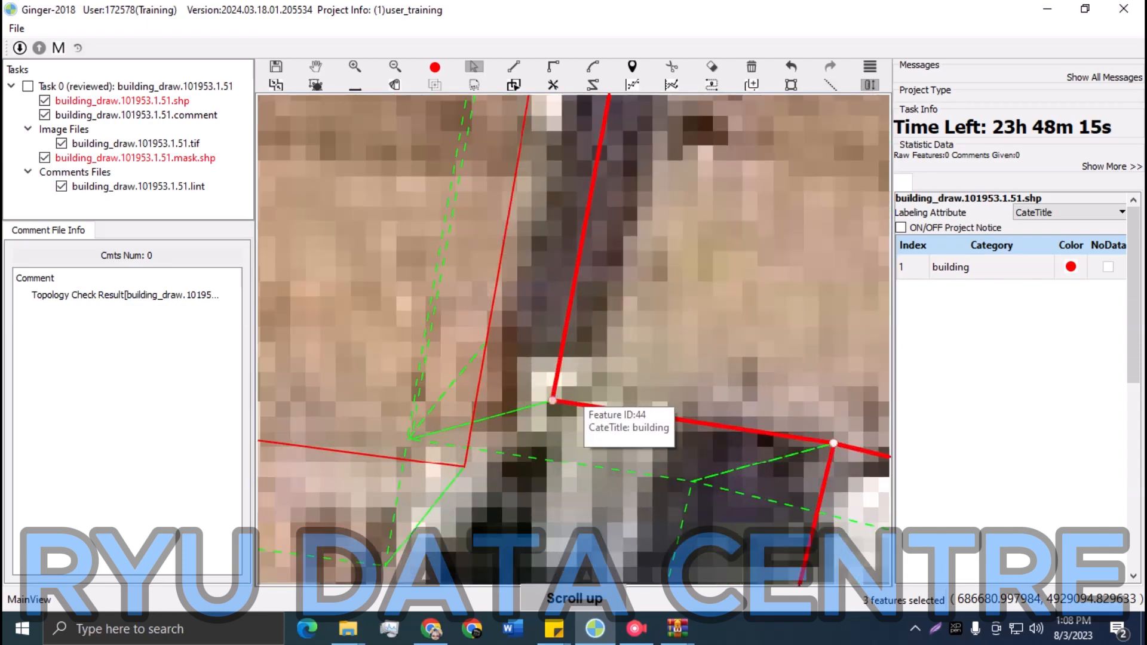
pyautogui.moveTo(551, 400); pyautogui.dragTo(561, 402)
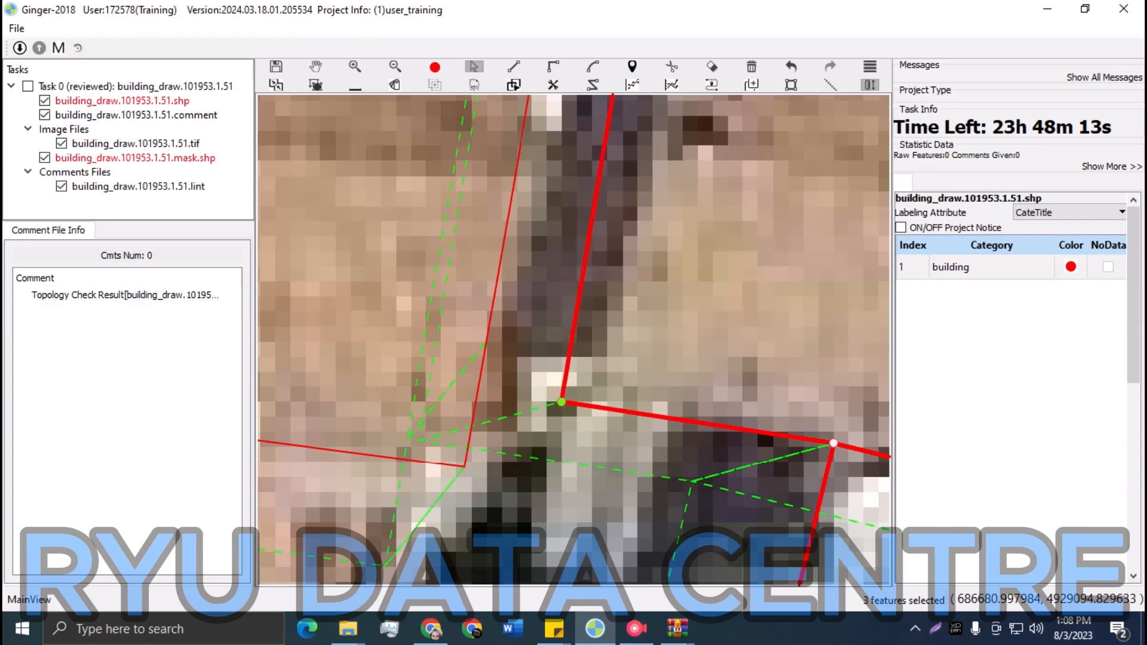
pyautogui.scroll(-5, 561, 402)
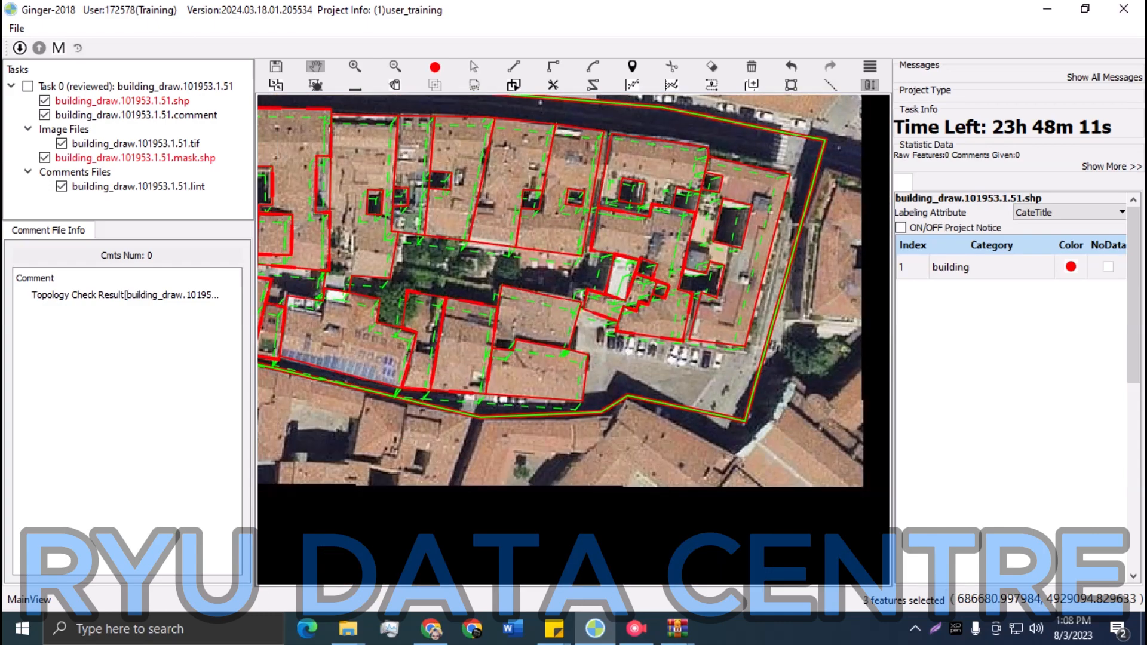
pyautogui.scroll(-2, 573, 339)
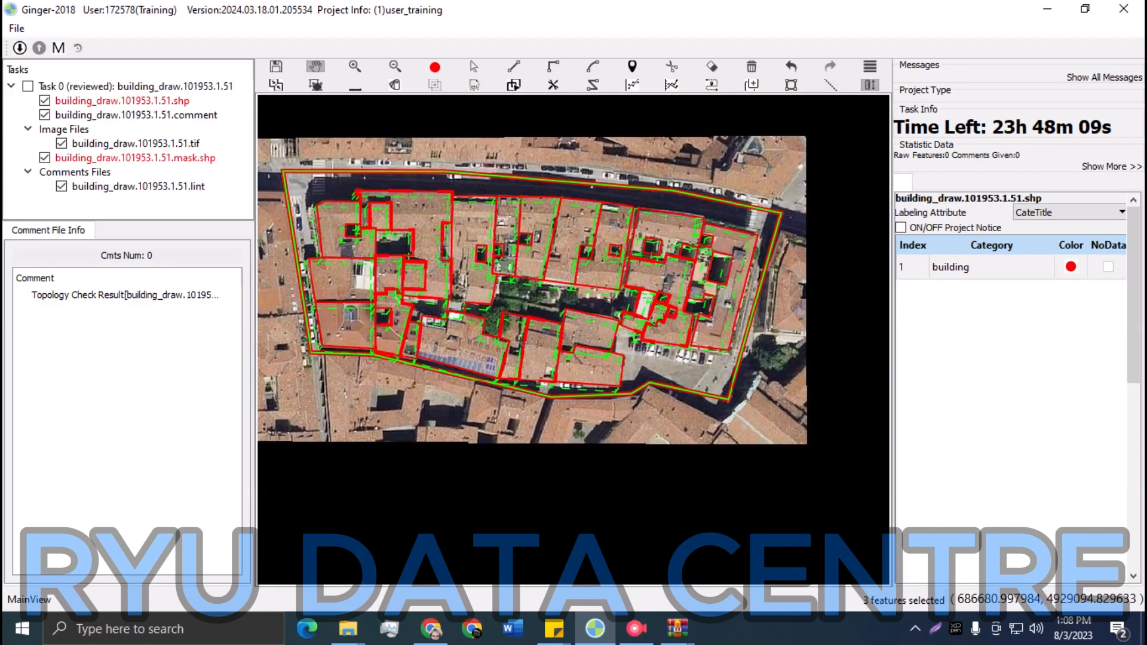